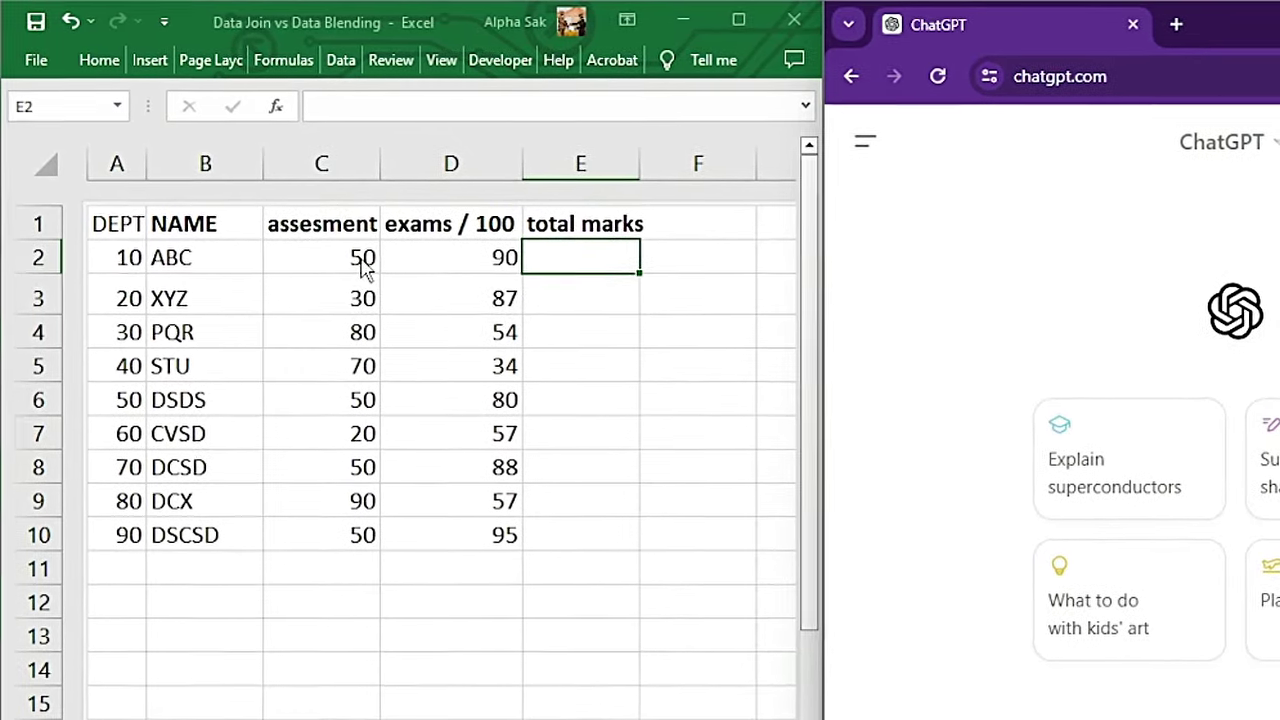
Step: Ask ChatGPT for a formula for summing up the values in cells C2 and D2
{"action": "left_click", "coordinate": [362, 260]}
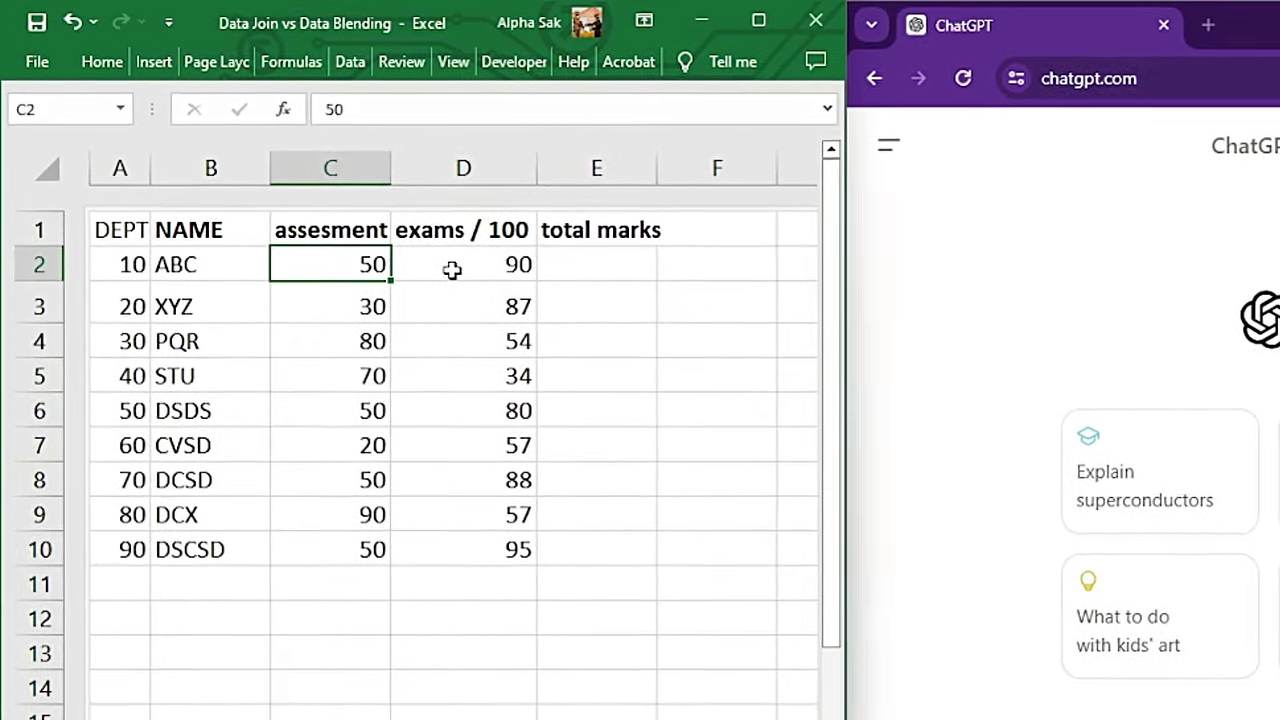
{"action": "left_click", "coordinate": [510, 266]}
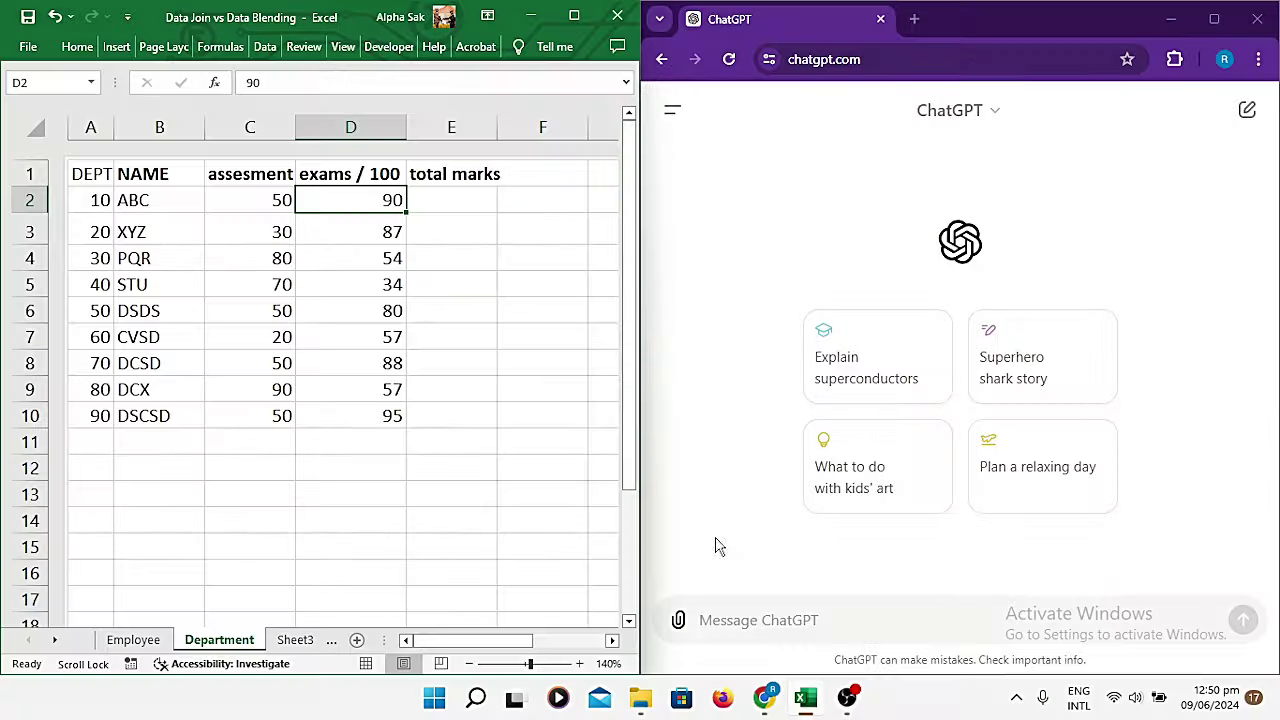
{"action": "left_click", "coordinate": [717, 546]}
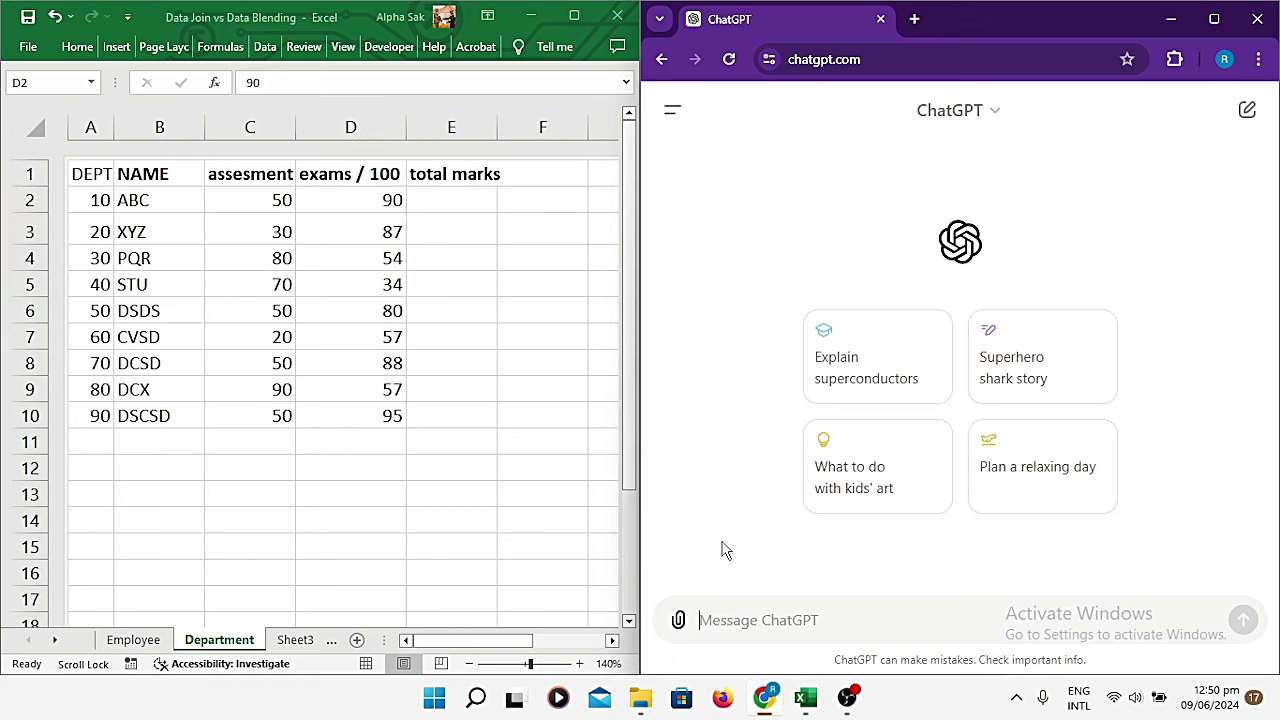
{"action": "type", "text": "I"}
{"action": "key", "text": "BackSpace"}
{"action": "type", "text": "i want to"}
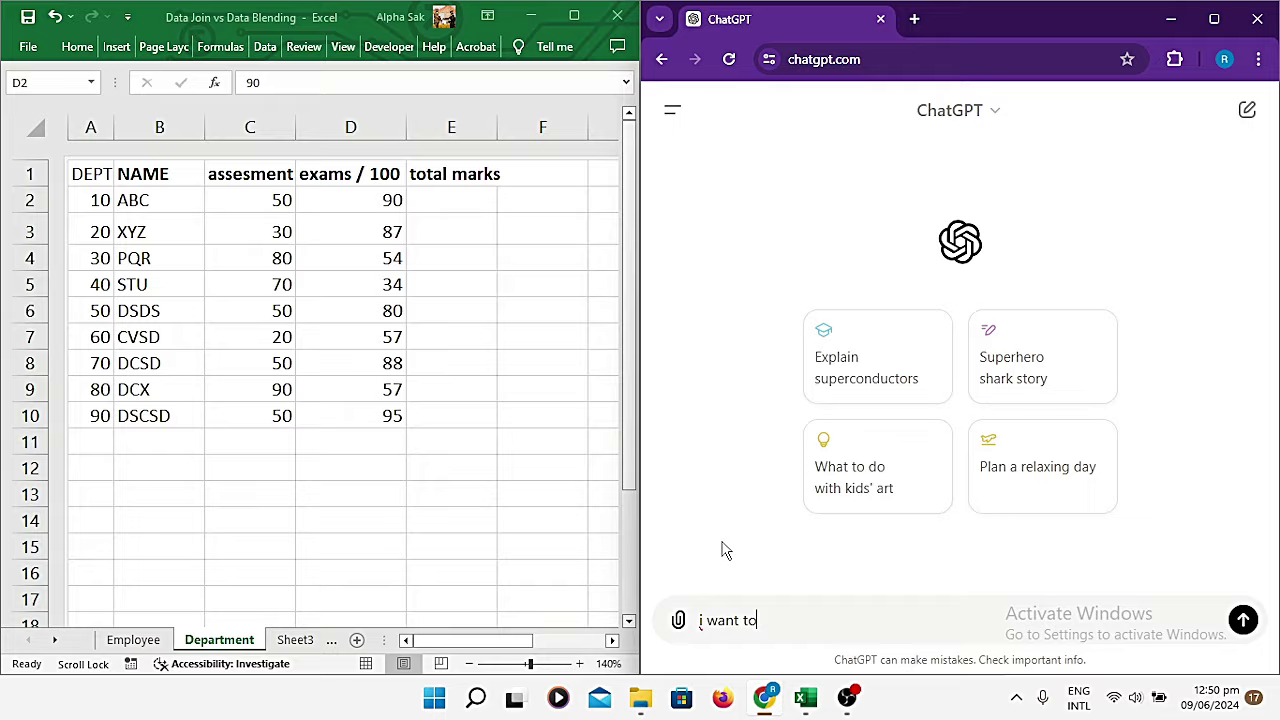
{"action": "key", "text": "BackSpace"}
{"action": "key", "text": "BackSpace"}
{"action": "type", "text": "you help me with a"}
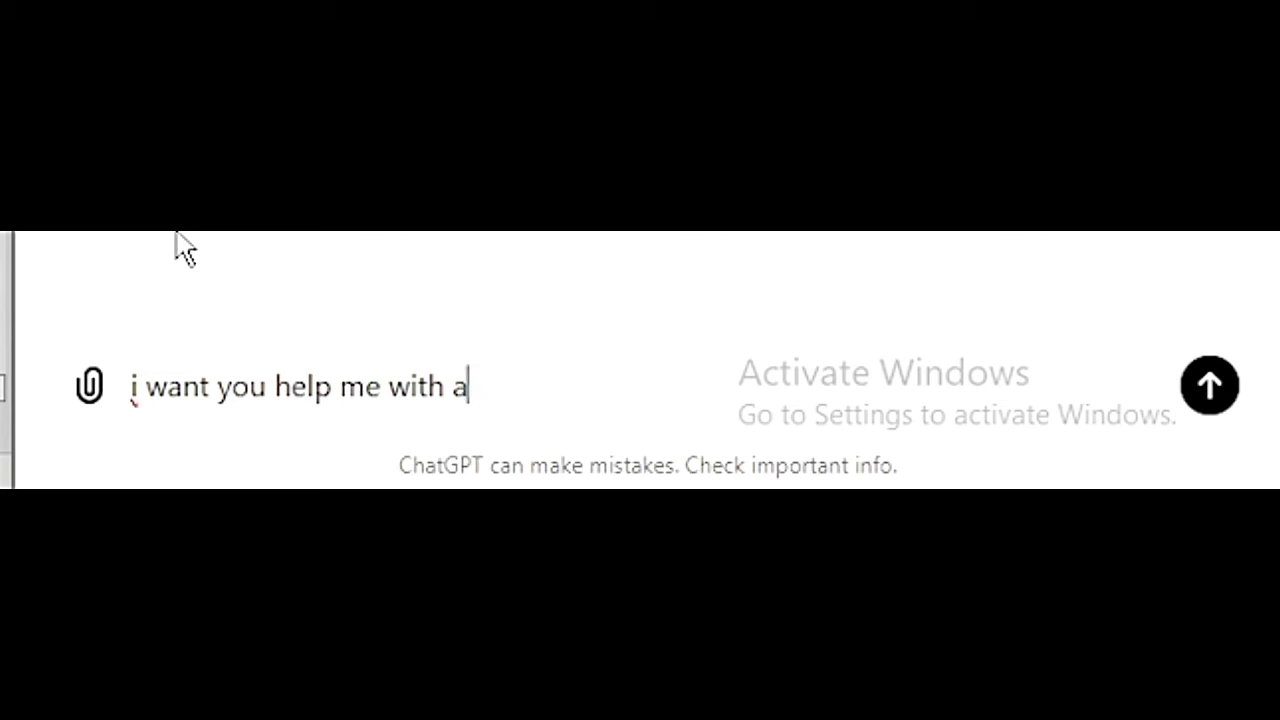
{"action": "type", "text": " formula for summin"}
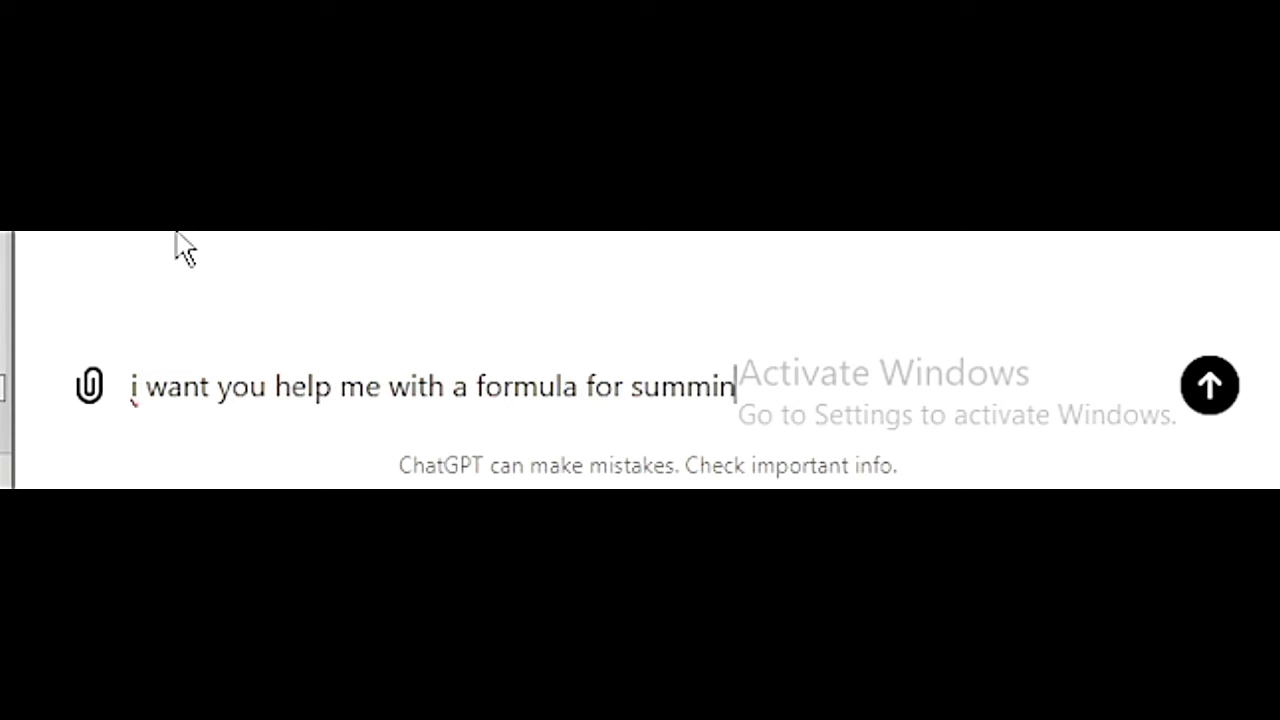
{"action": "type", "text": "g up values in"}
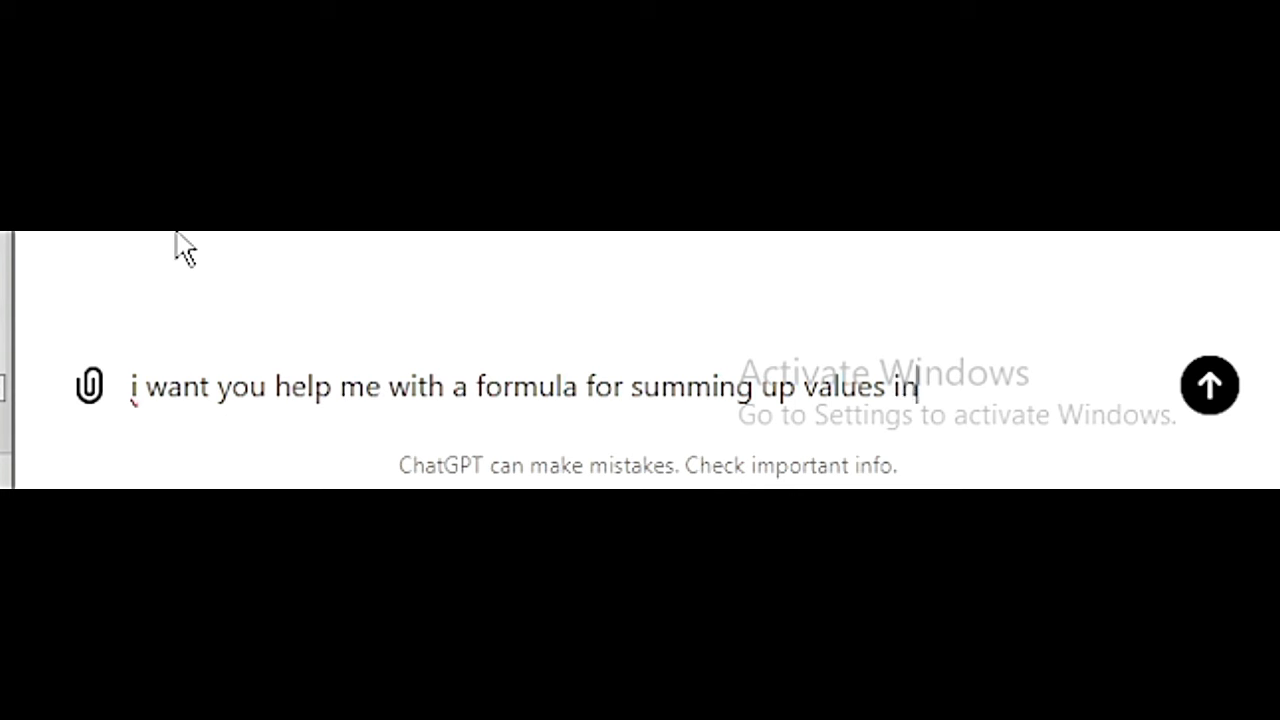
{"action": "type", "text": " a cell c2 and"}
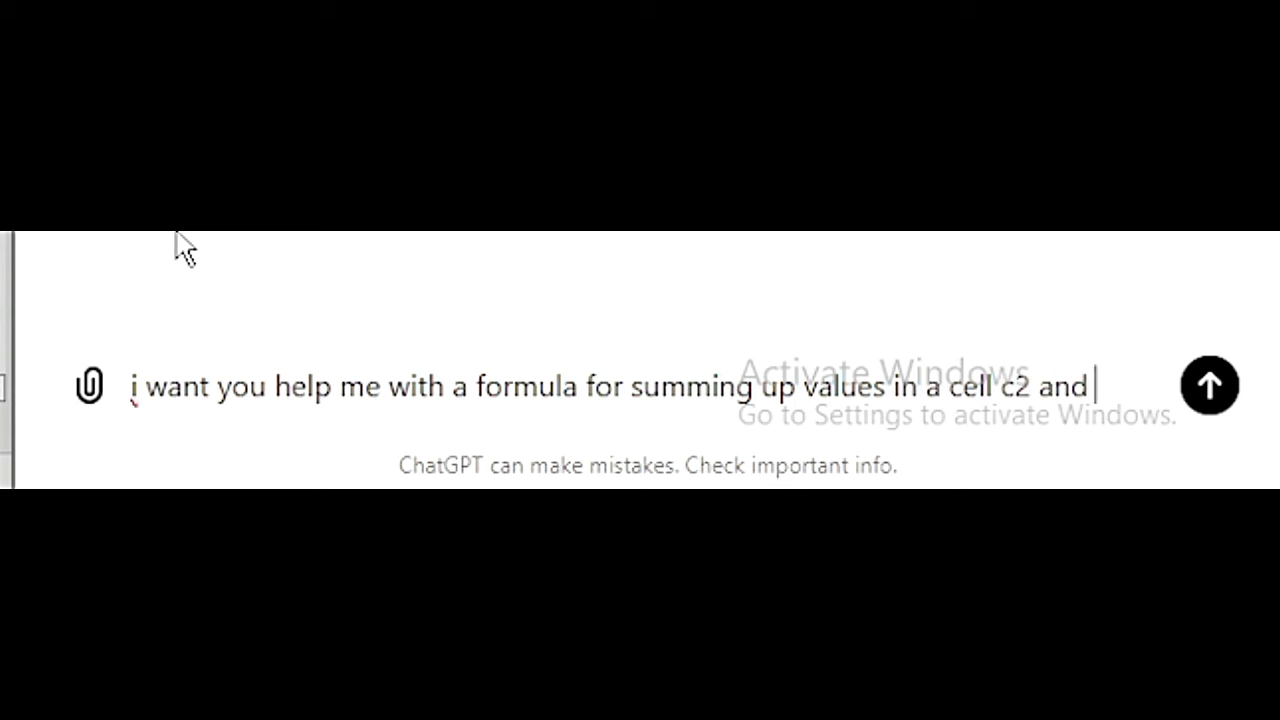
{"action": "type", "text": " d2"}
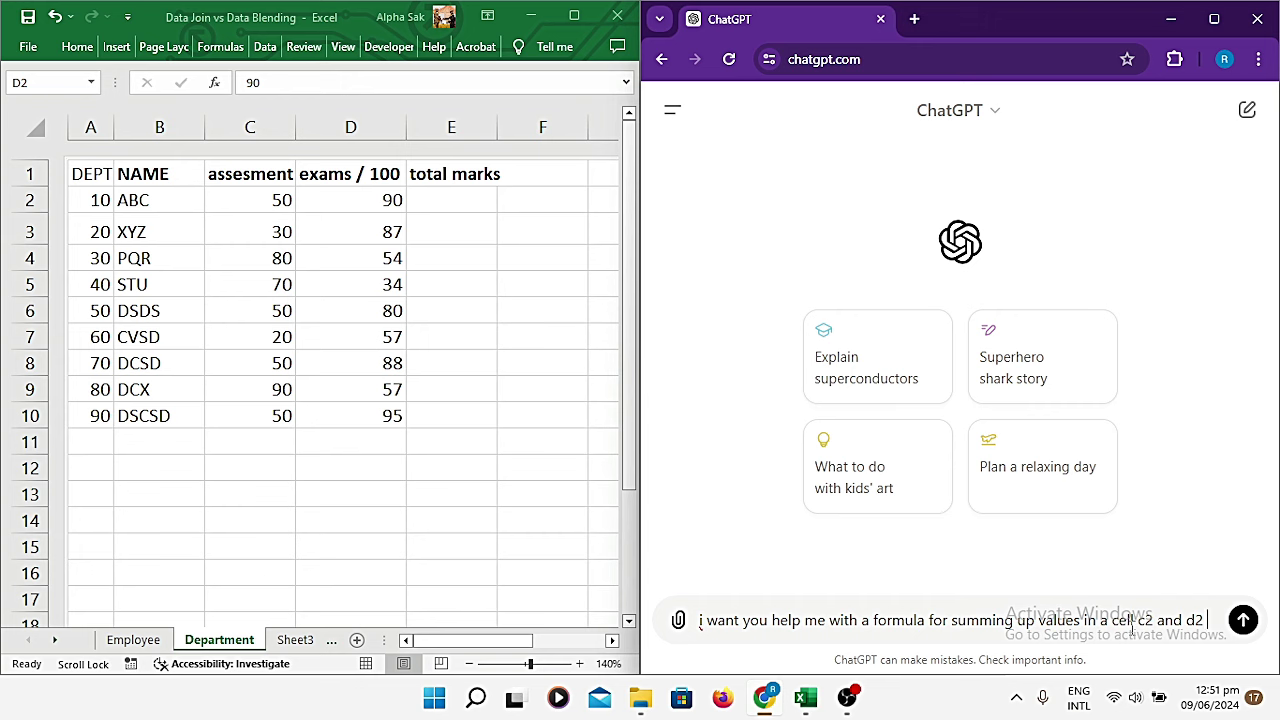
{"action": "left_click", "coordinate": [249, 207]}
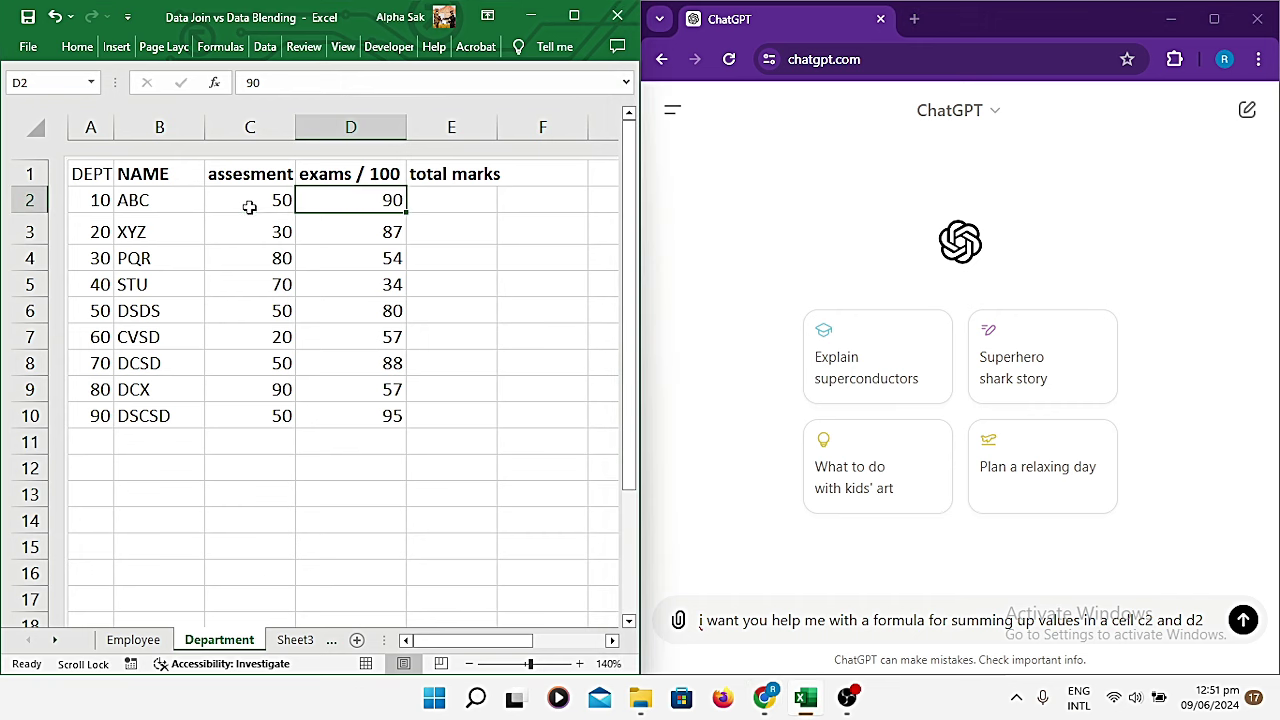
{"action": "left_click", "coordinate": [249, 207]}
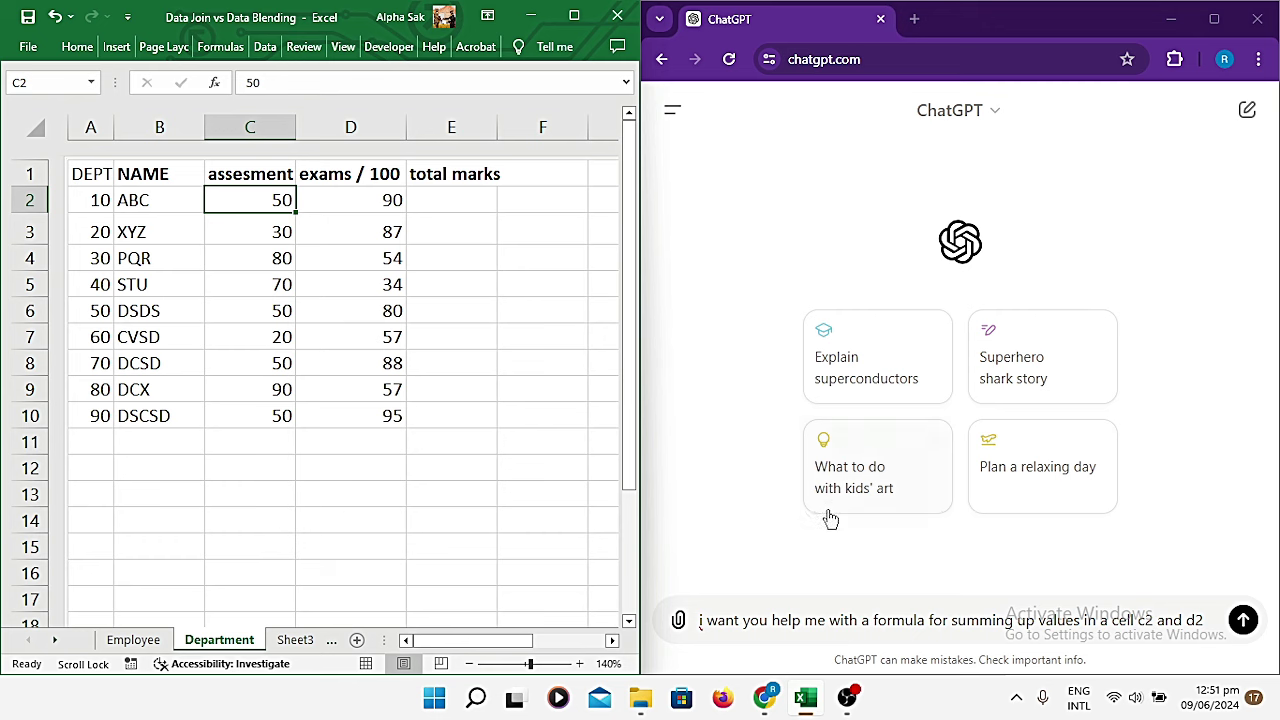
{"action": "left_click", "coordinate": [1243, 620]}
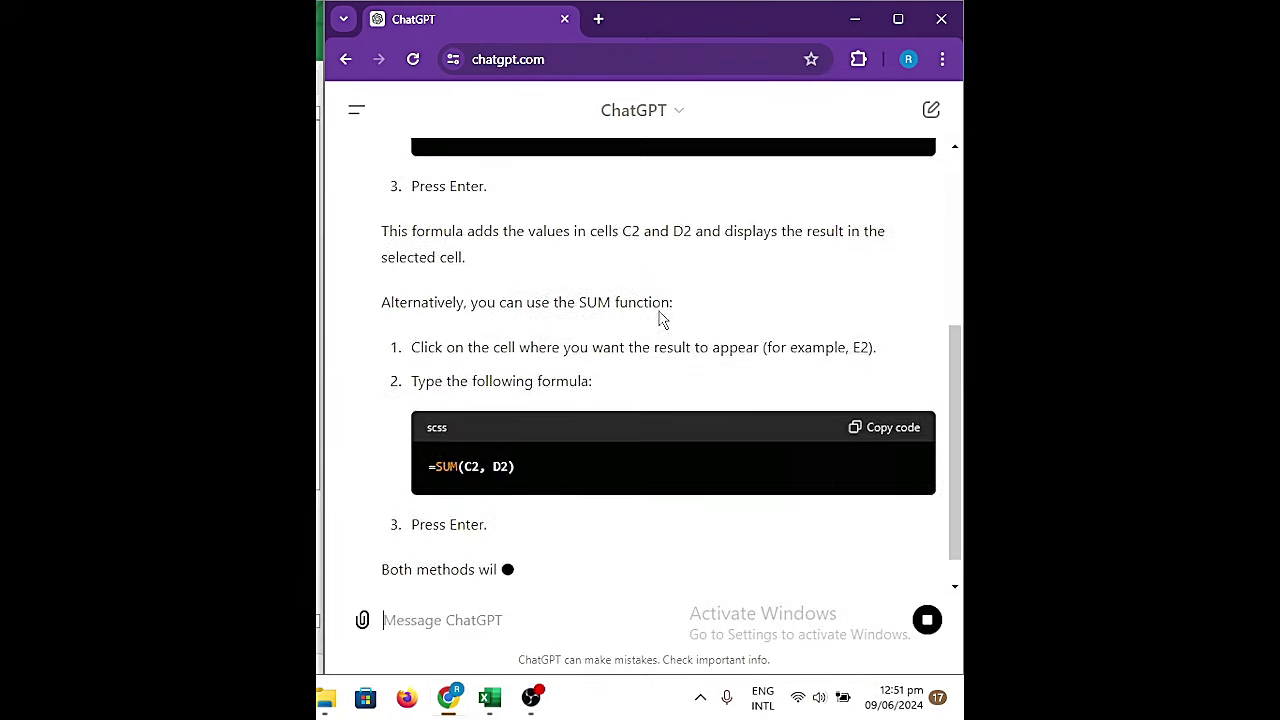
Step: Copy ChatGPT's suggested =C2 + D2 formula from its code block
{"action": "scroll", "coordinate": [663, 320], "scroll_direction": "up", "scroll_amount": 5}
{"action": "scroll", "coordinate": [617, 374], "scroll_direction": "down", "scroll_amount": 1}
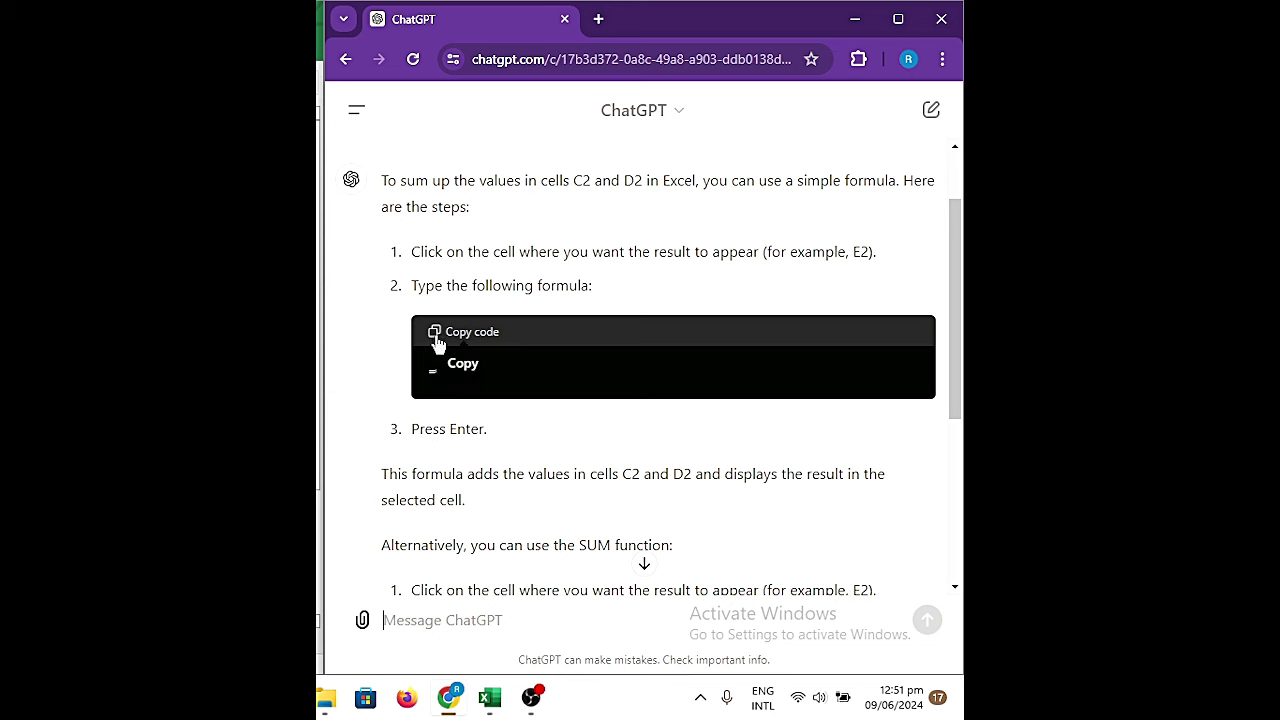
{"action": "left_click", "coordinate": [437, 340]}
{"action": "left_click", "coordinate": [445, 199]}
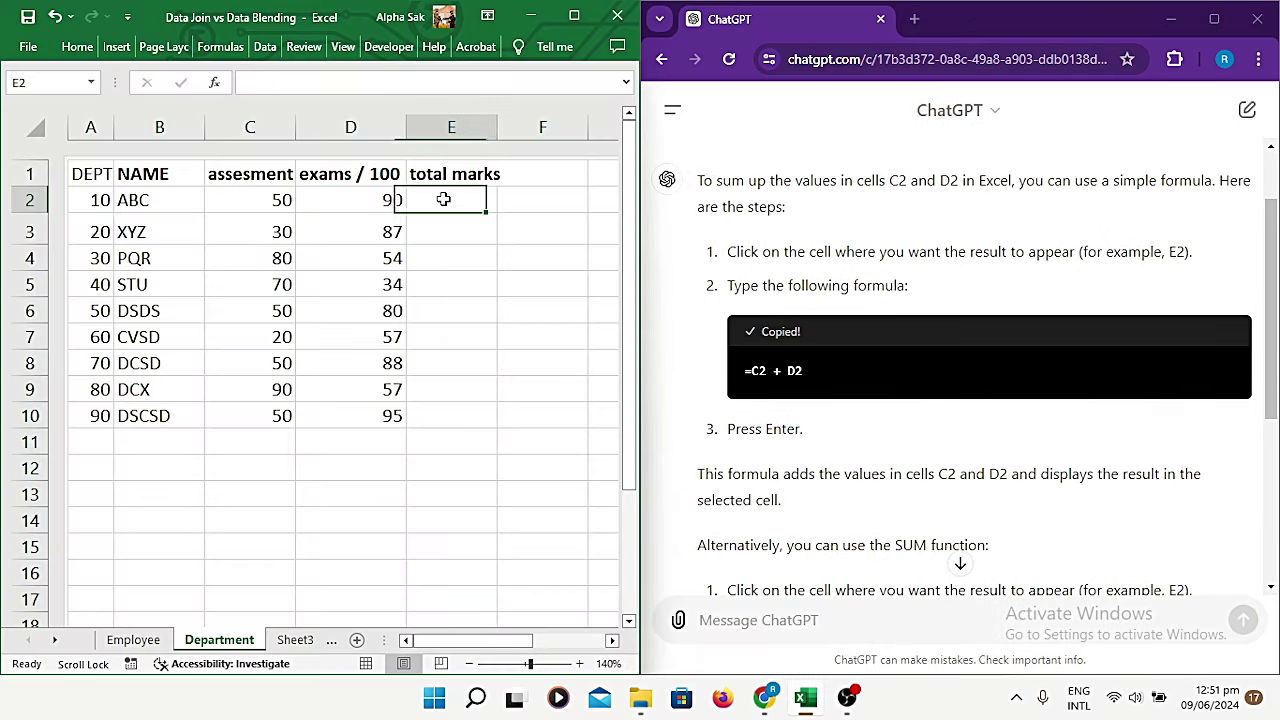
Step: Paste the copied =C2 + D2 formula into E2 so it shows 140
{"action": "right_click", "coordinate": [449, 200]}
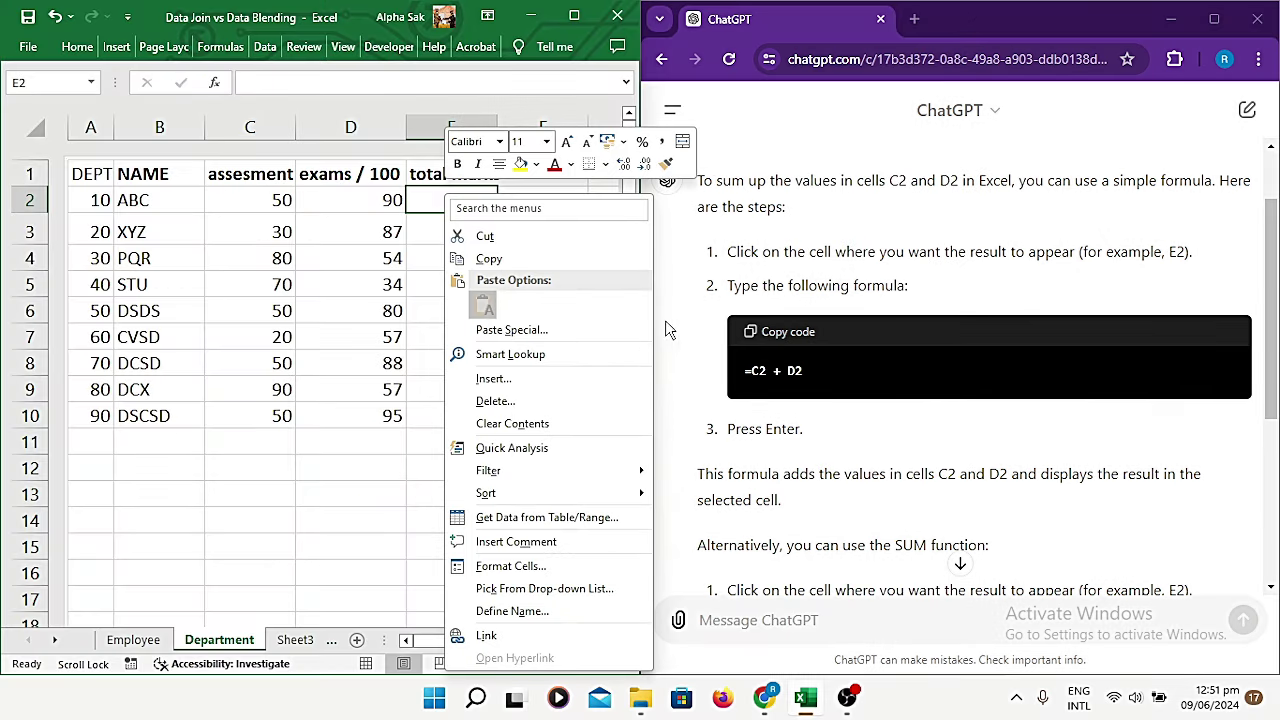
{"action": "key", "text": "Escape"}
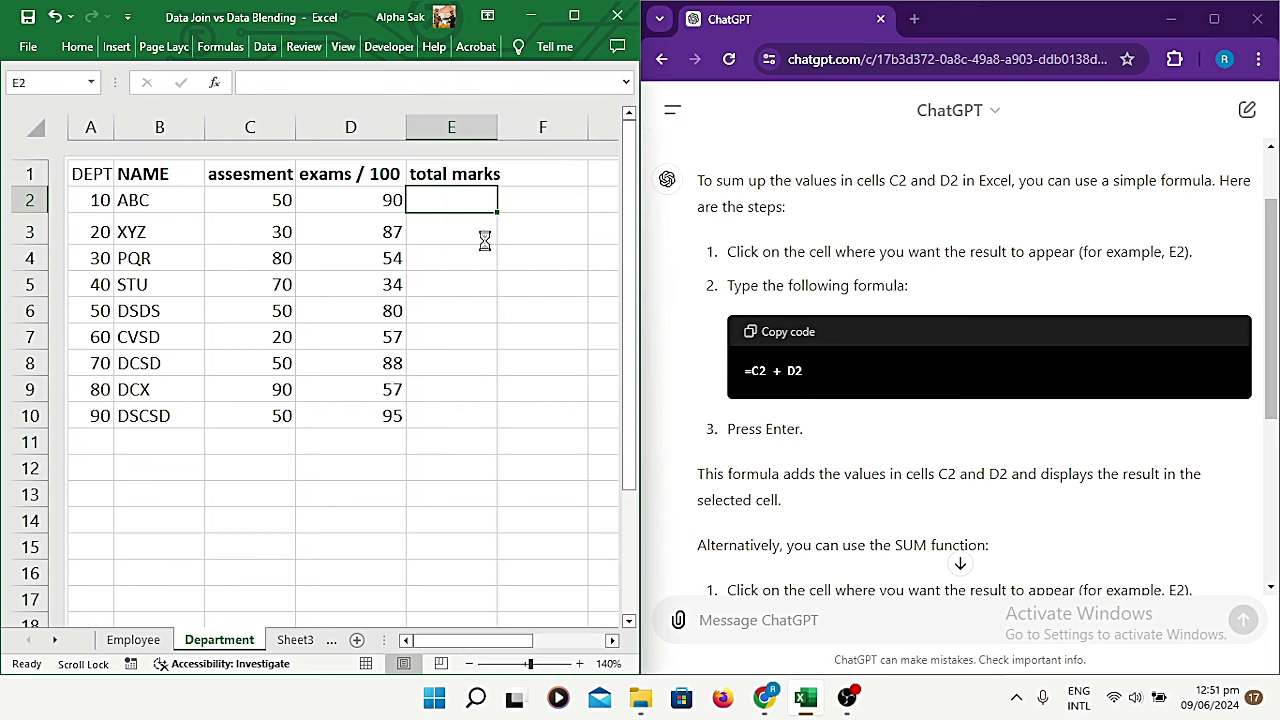
{"action": "key", "text": "ctrl+v"}
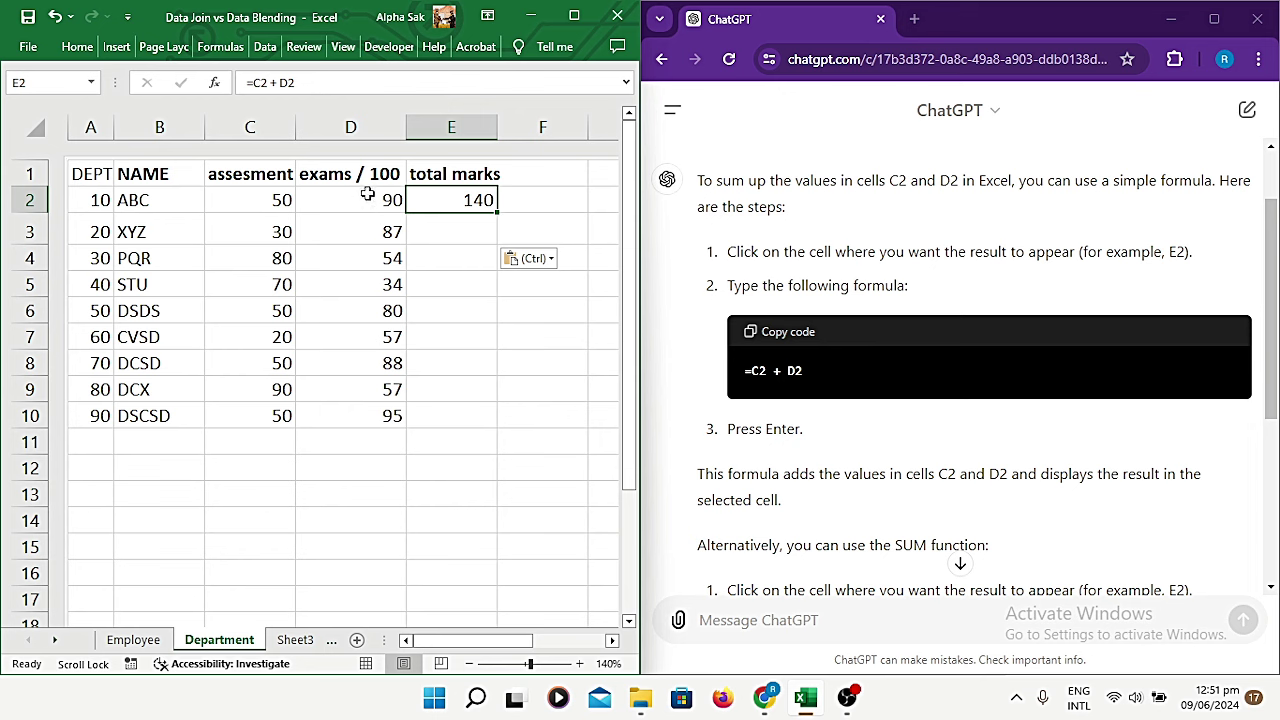
Step: Build the E3 total formula =C3+D3 by hand so it shows 110
{"action": "left_click", "coordinate": [477, 228]}
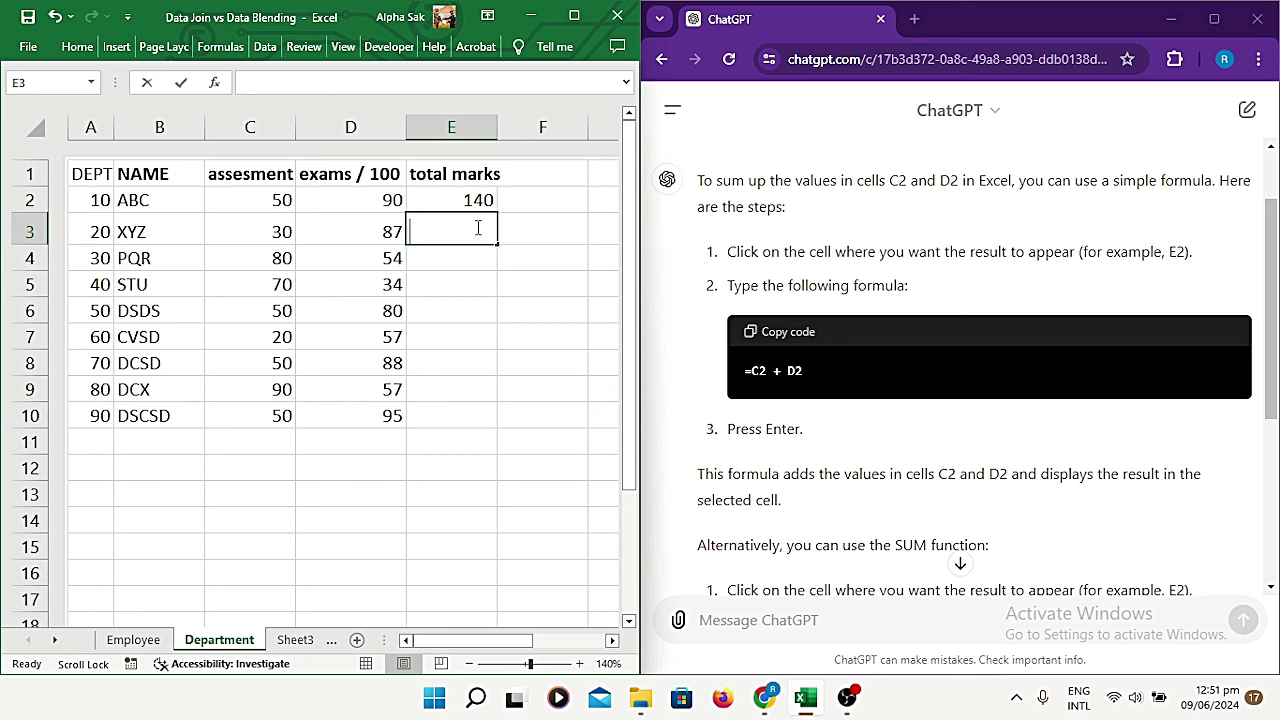
{"action": "type", "text": "=c3"}
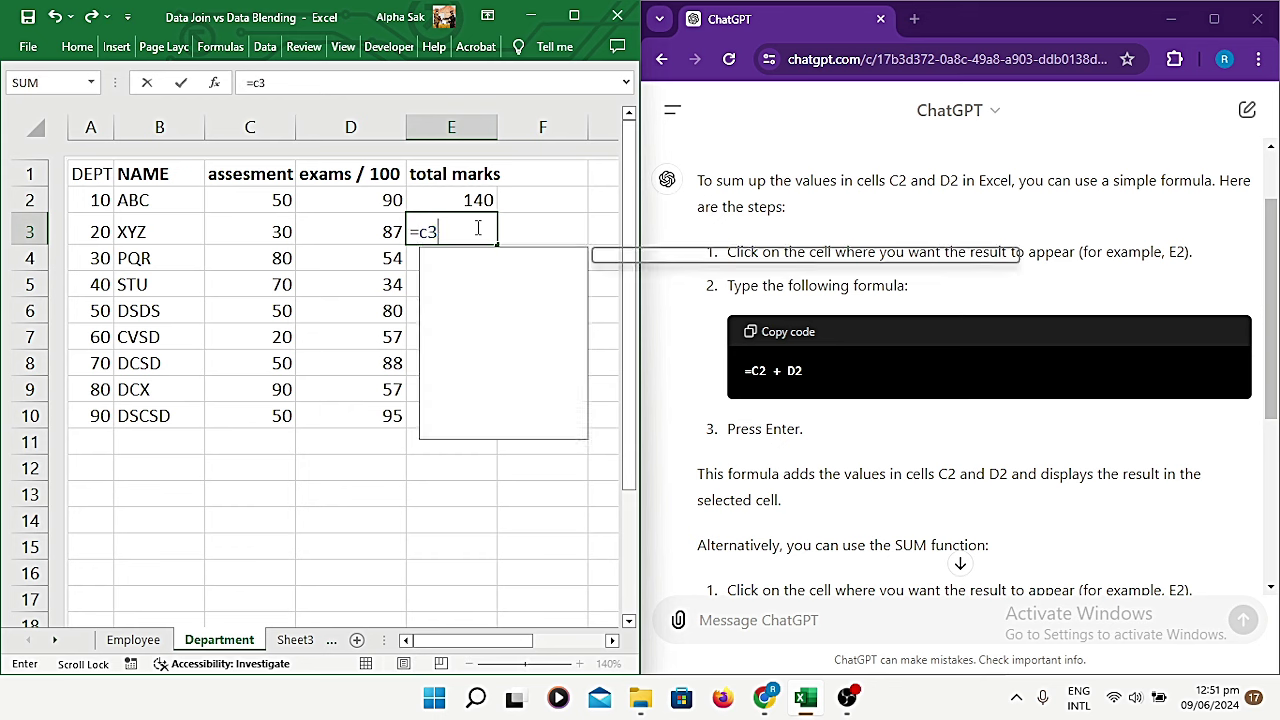
{"action": "key", "text": "Up"}
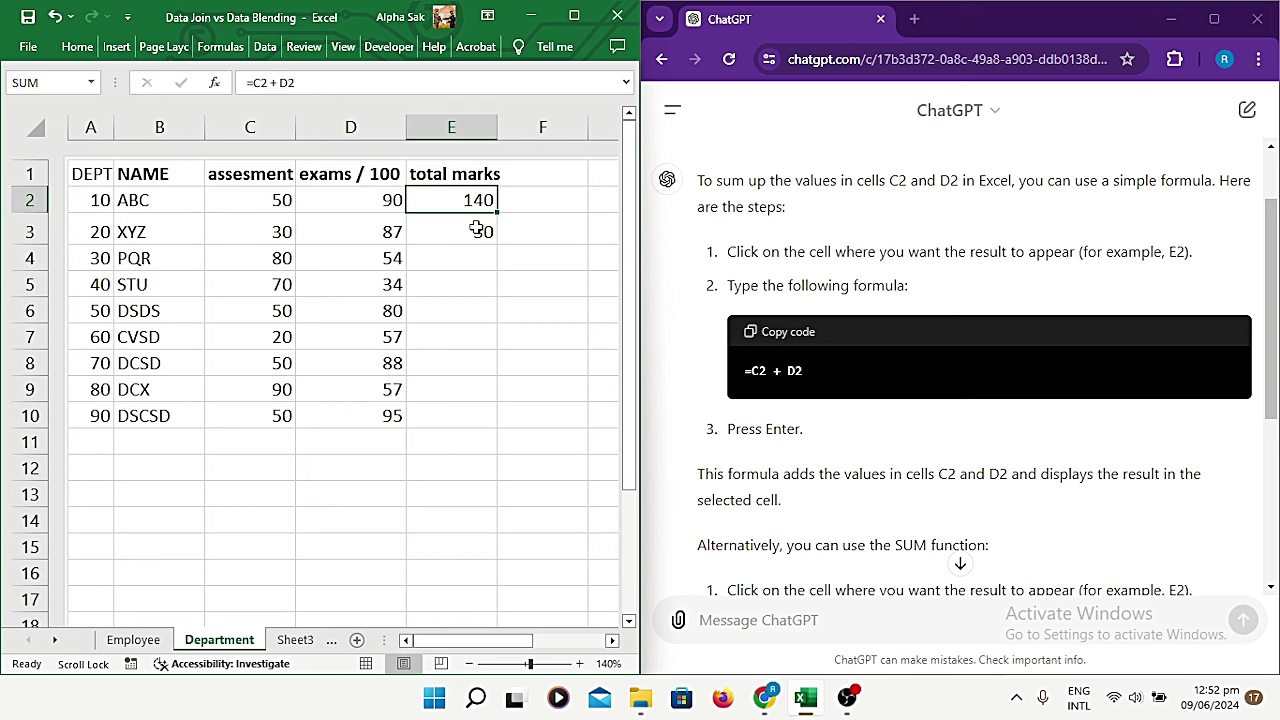
{"action": "left_click", "coordinate": [477, 229]}
{"action": "double_click", "coordinate": [490, 231]}
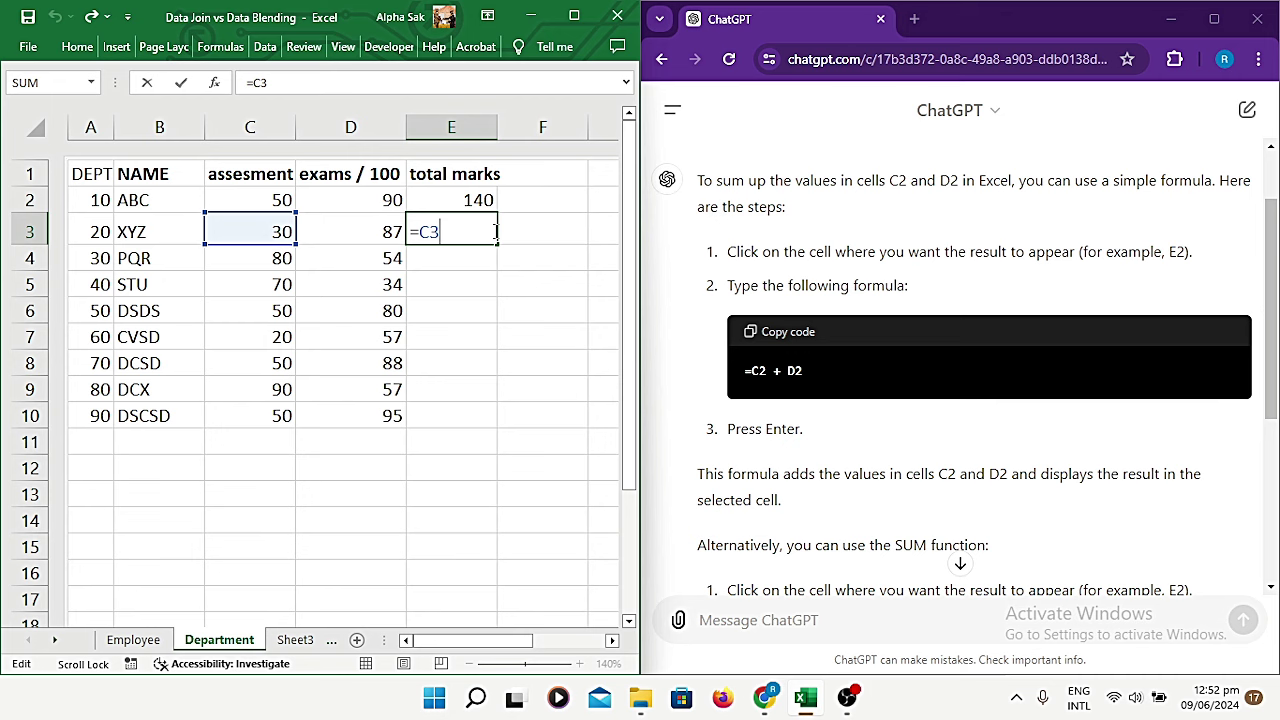
{"action": "type", "text": "+"}
{"action": "type", "text": "c4"}
{"action": "key", "text": "Return"}
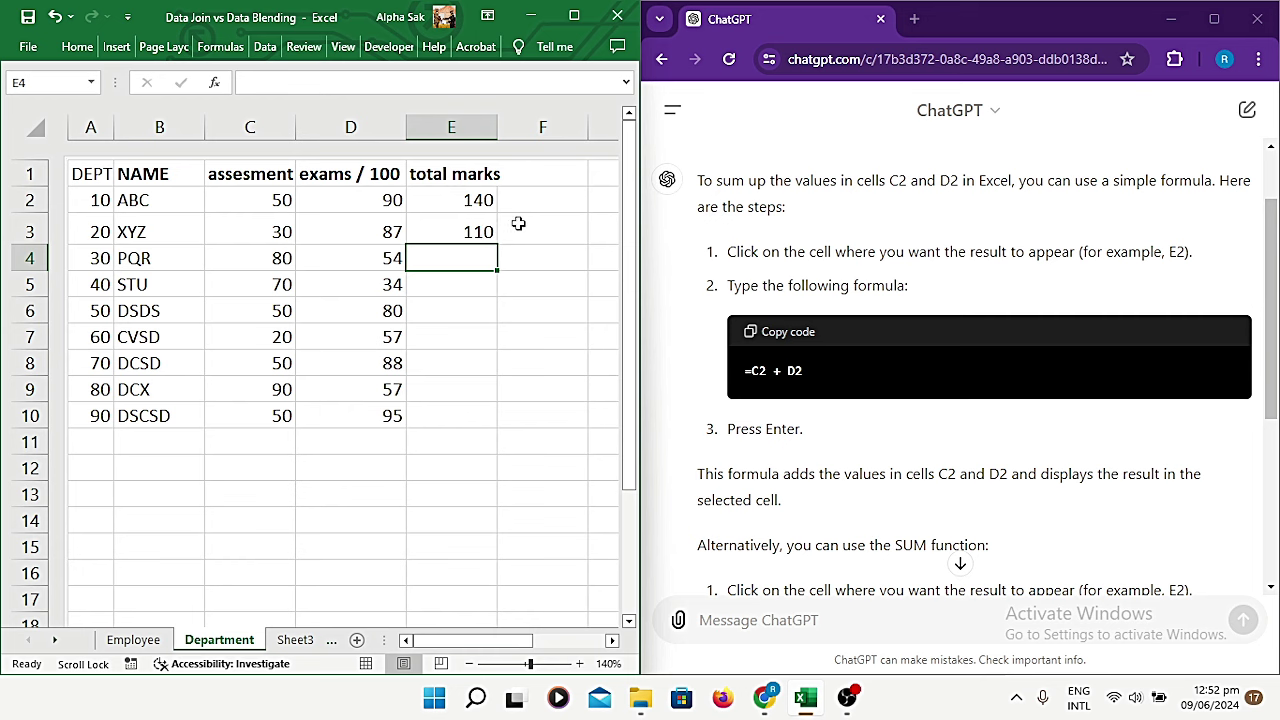
Step: Fill the E2:E3 total formulas down to E10, giving totals from 140 to 145
{"action": "left_click_drag", "start_coordinate": [489, 201], "coordinate": [484, 430]}
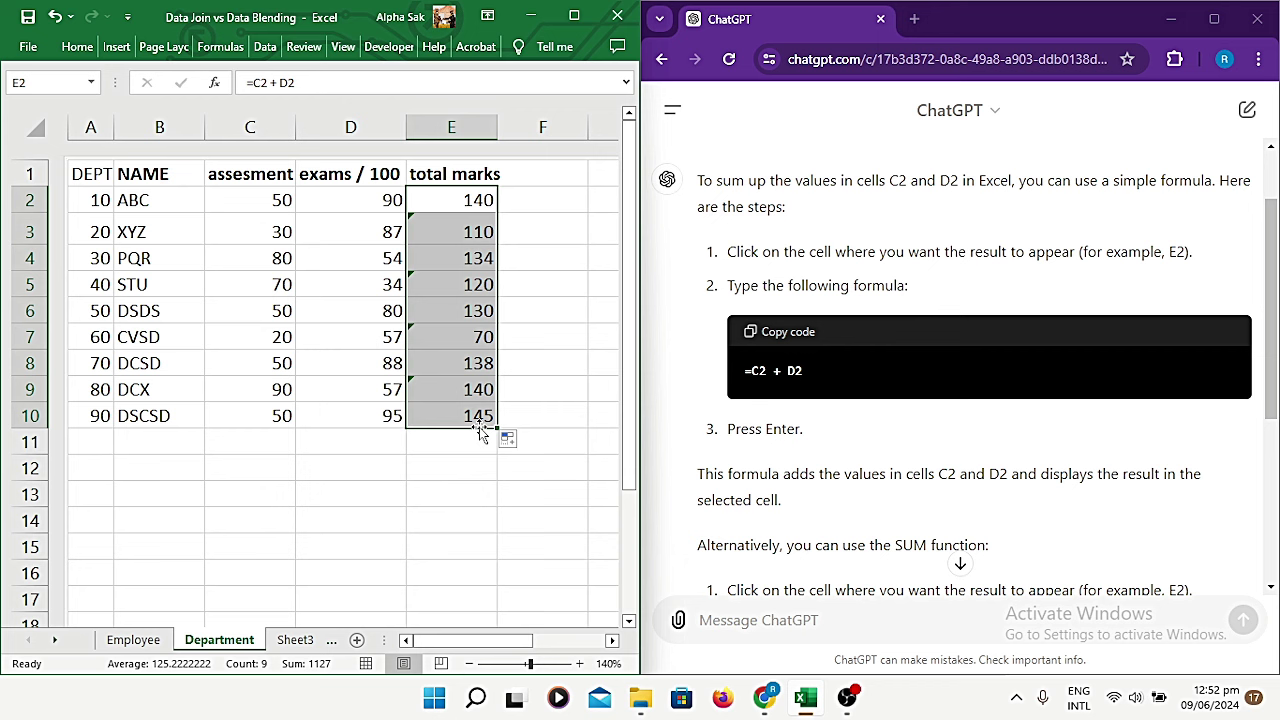
{"action": "scroll", "coordinate": [520, 380], "scroll_direction": "down", "scroll_amount": 1}
{"action": "scroll", "coordinate": [543, 314], "scroll_direction": "down", "scroll_amount": 4}
{"action": "scroll", "coordinate": [651, 463], "scroll_direction": "up", "scroll_amount": 2}
{"action": "scroll", "coordinate": [628, 400], "scroll_direction": "up", "scroll_amount": 3}
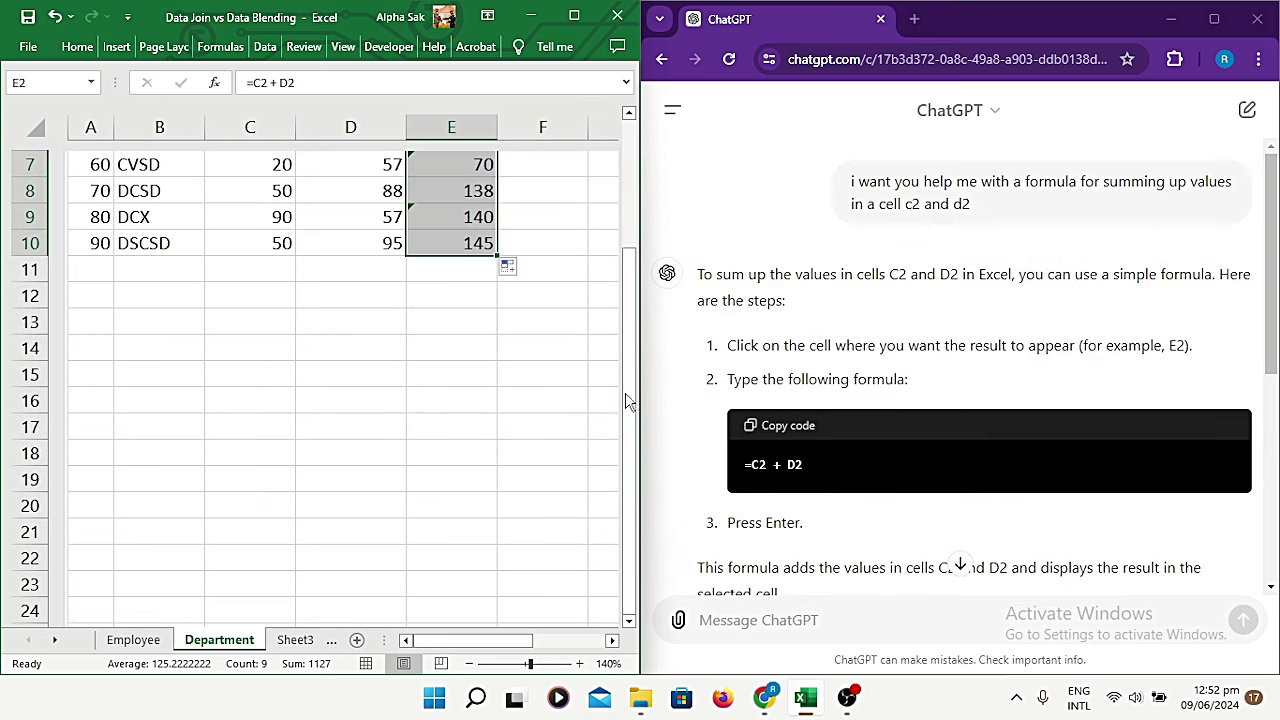
{"action": "scroll", "coordinate": [628, 400], "scroll_direction": "up", "scroll_amount": 2}
{"action": "scroll", "coordinate": [886, 437], "scroll_direction": "down", "scroll_amount": 4}
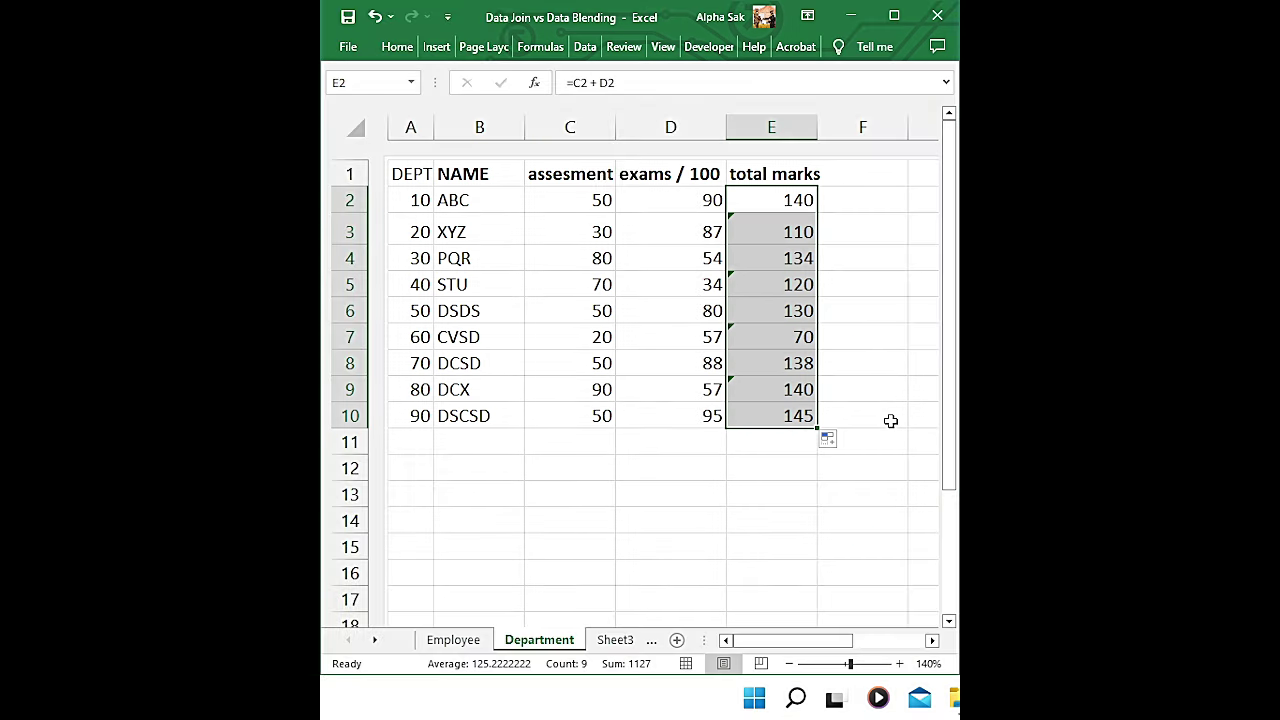
{"action": "scroll", "coordinate": [570, 421], "scroll_direction": "down", "scroll_amount": 1}
{"action": "scroll", "coordinate": [570, 421], "scroll_direction": "down", "scroll_amount": 2}
{"action": "scroll", "coordinate": [662, 390], "scroll_direction": "up", "scroll_amount": 3}
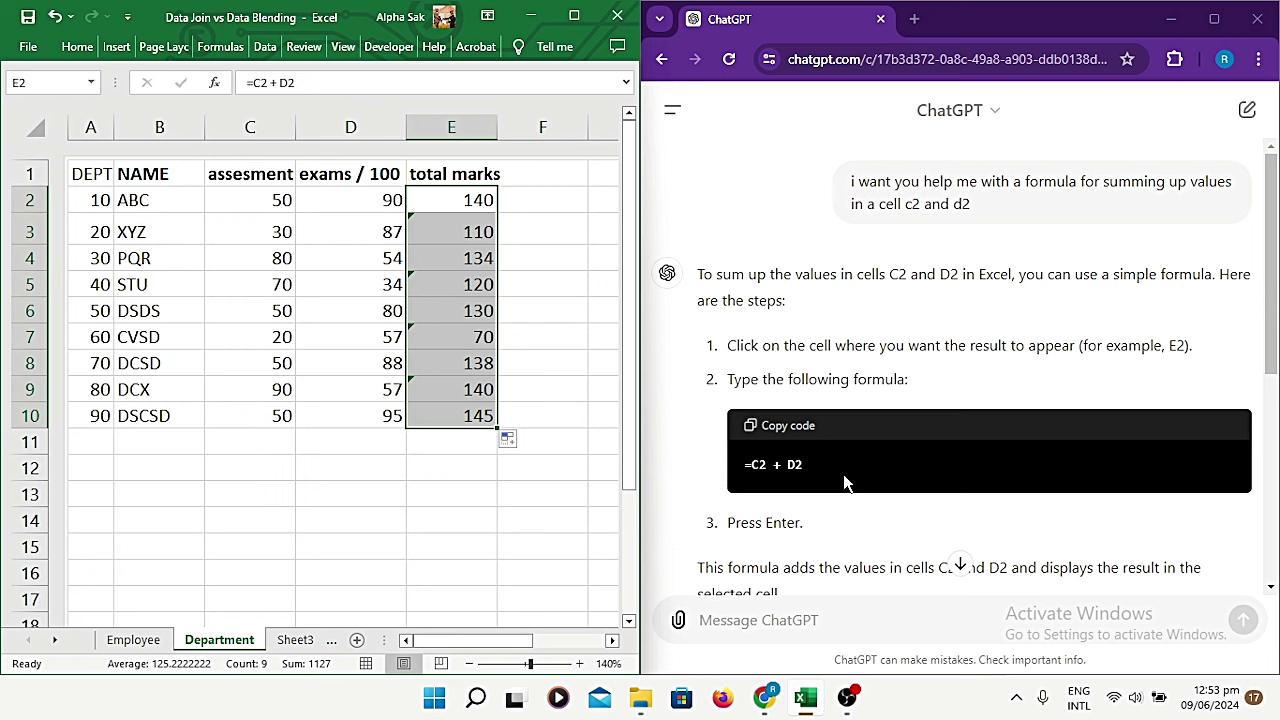
Step: Read to the end of ChatGPT's =SUM(C2, D2) alternative and start a new message
{"action": "scroll", "coordinate": [790, 430], "scroll_direction": "down", "scroll_amount": 1}
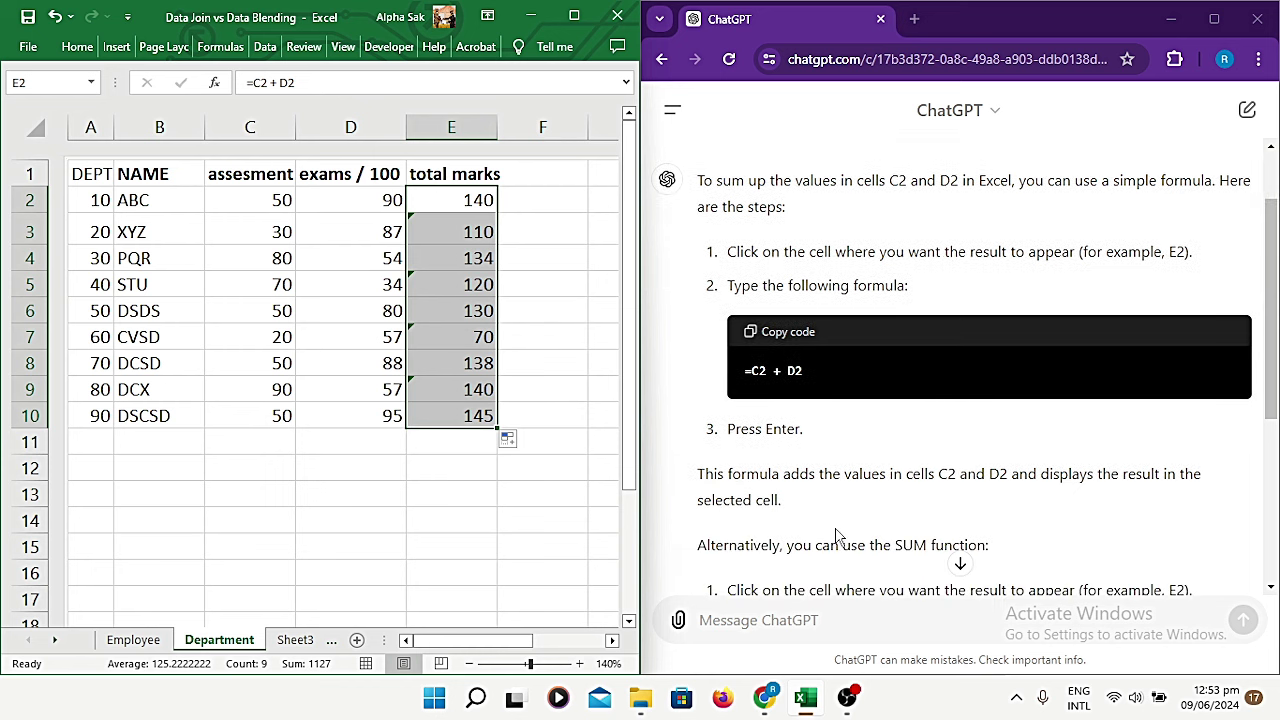
{"action": "scroll", "coordinate": [800, 530], "scroll_direction": "down", "scroll_amount": 1}
{"action": "scroll", "coordinate": [838, 592], "scroll_direction": "down", "scroll_amount": 3}
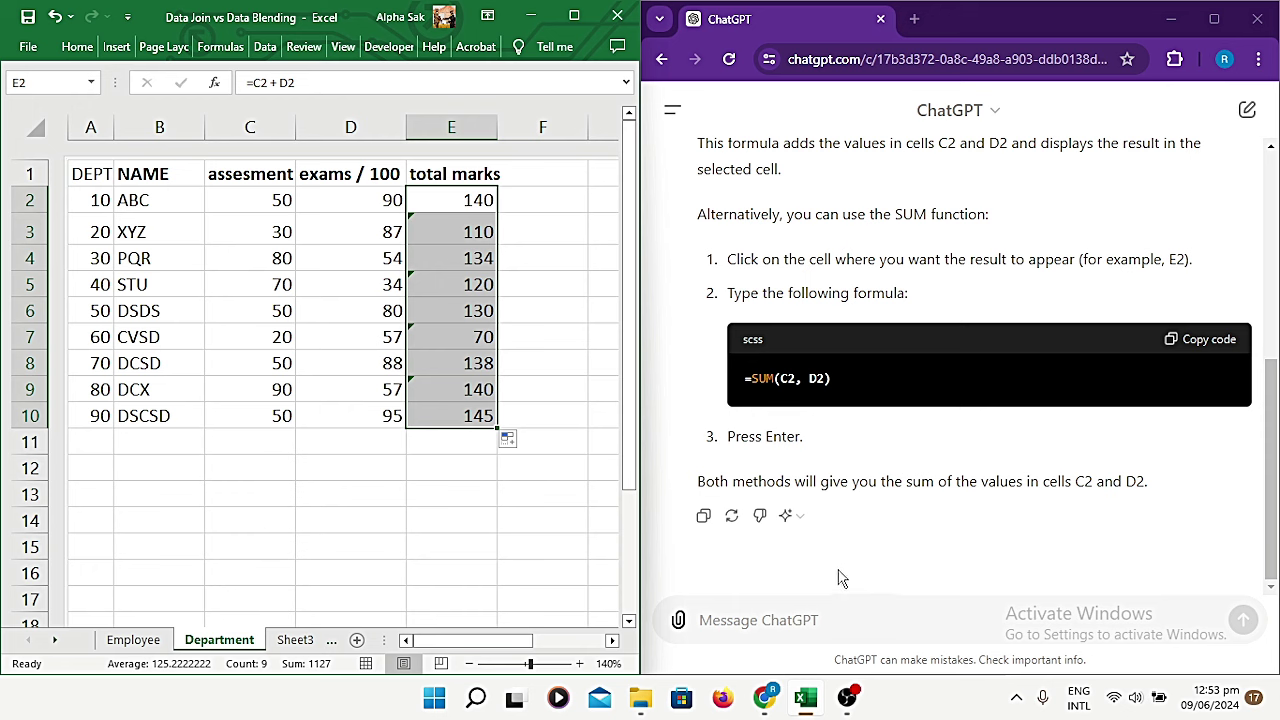
{"action": "left_click", "coordinate": [829, 601]}
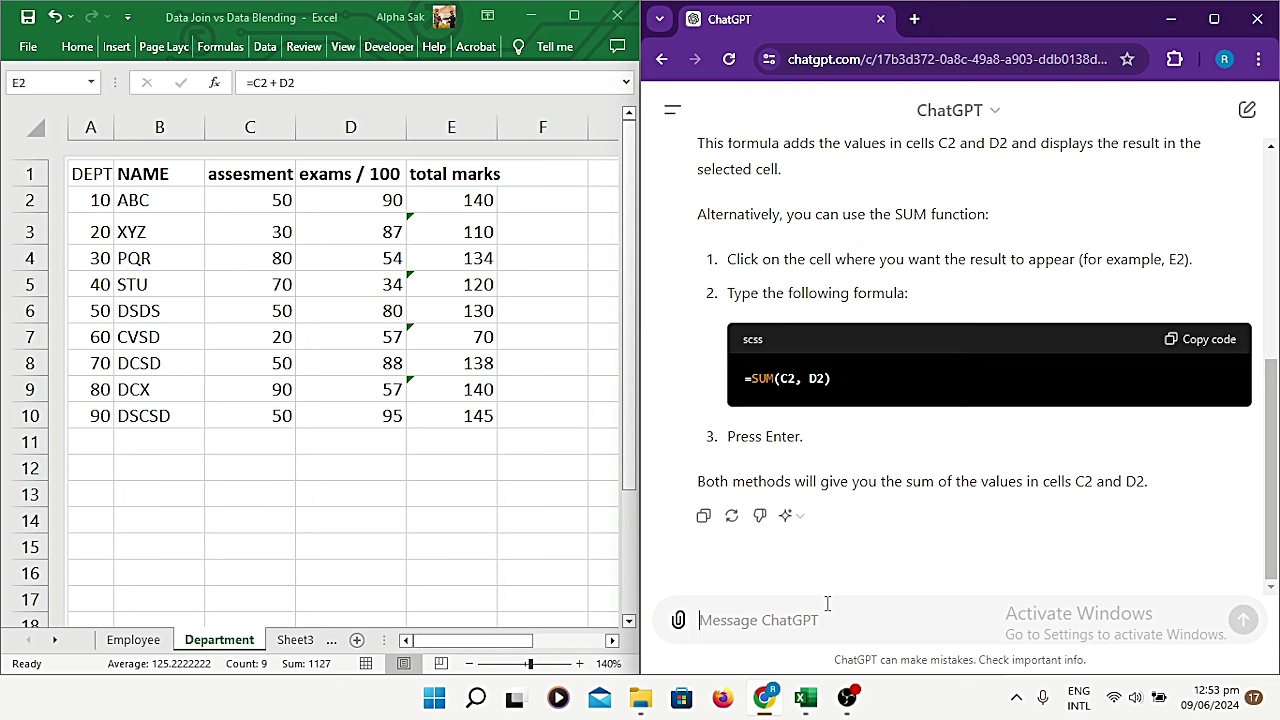
Step: Write the question 'i have a marks which is over 200 and i want to make it over 100 in excel . give a formula'
{"action": "type", "text": "i ha"}
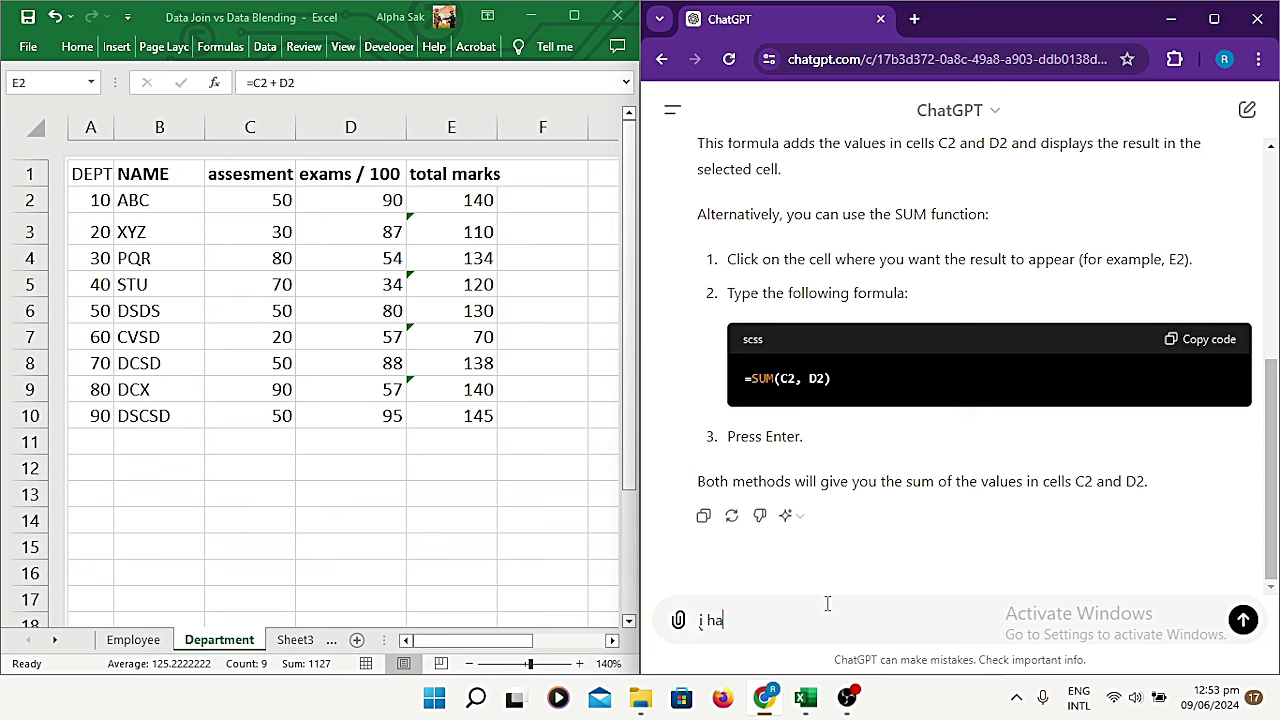
{"action": "type", "text": "ve a"}
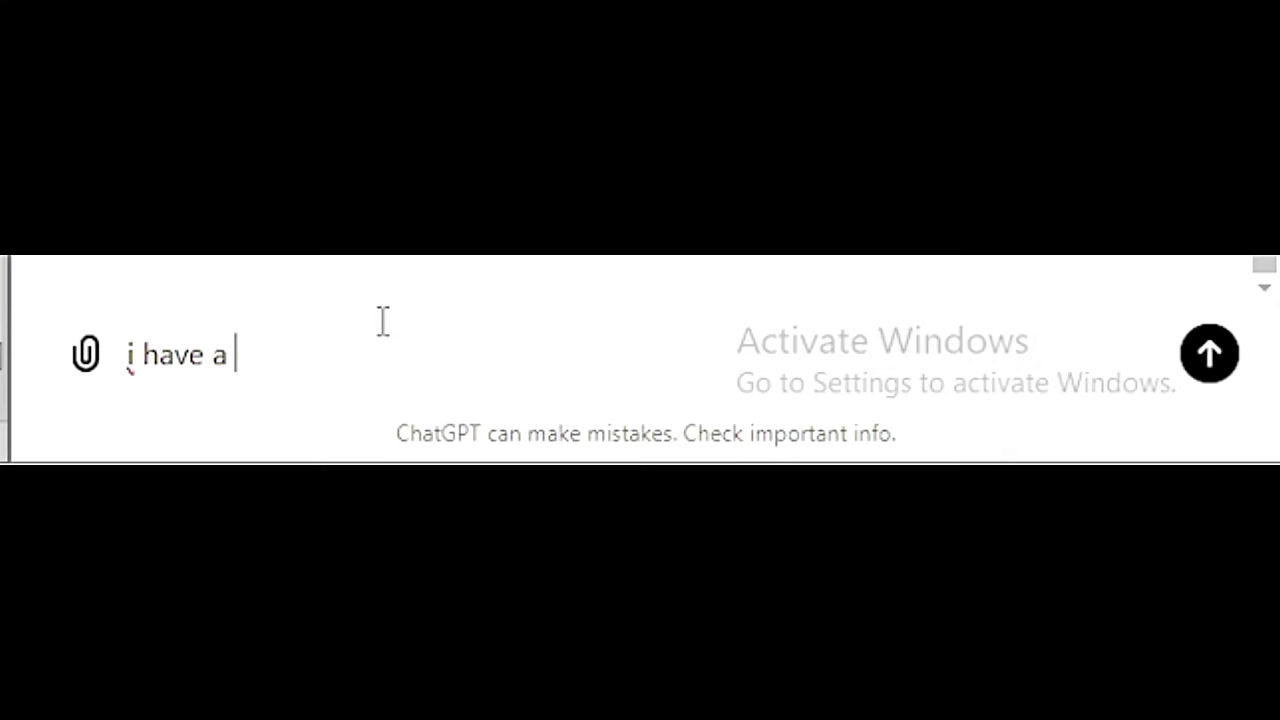
{"action": "type", "text": " ma"}
{"action": "type", "text": "rks "}
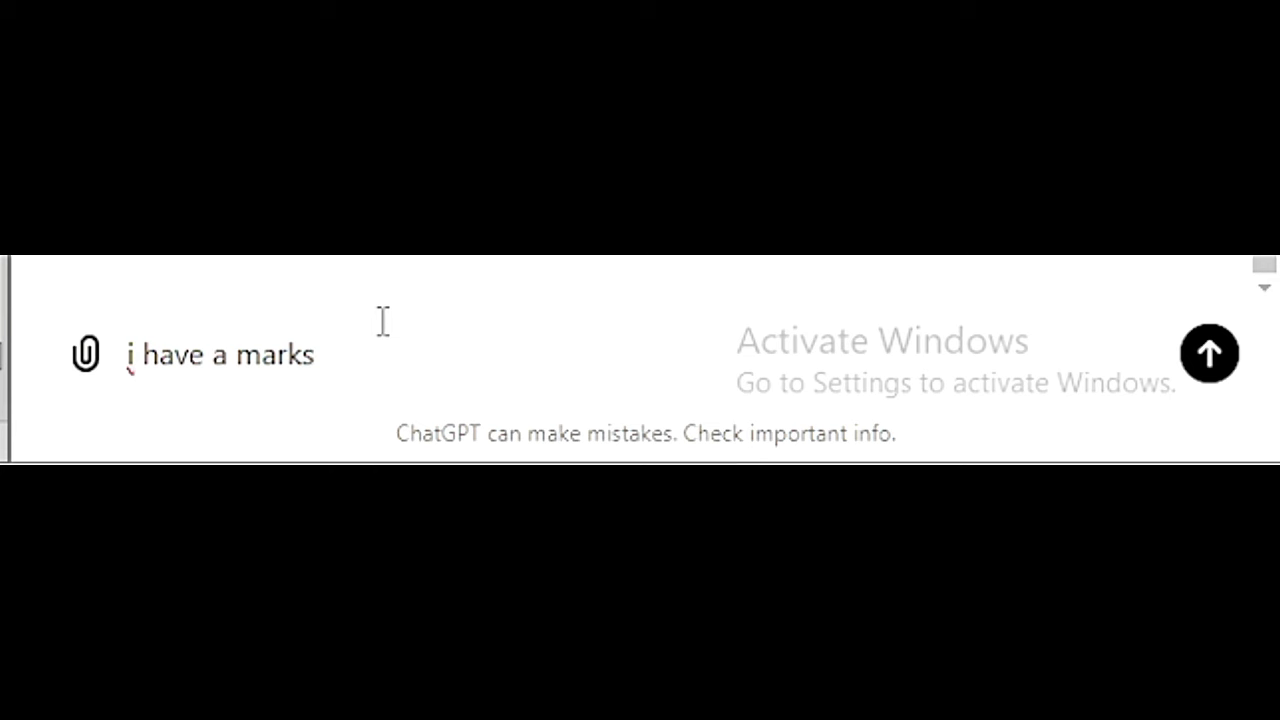
{"action": "type", "text": "whw"}
{"action": "key", "text": "BackSpace"}
{"action": "type", "text": "ic"}
{"action": "type", "text": "h is ov"}
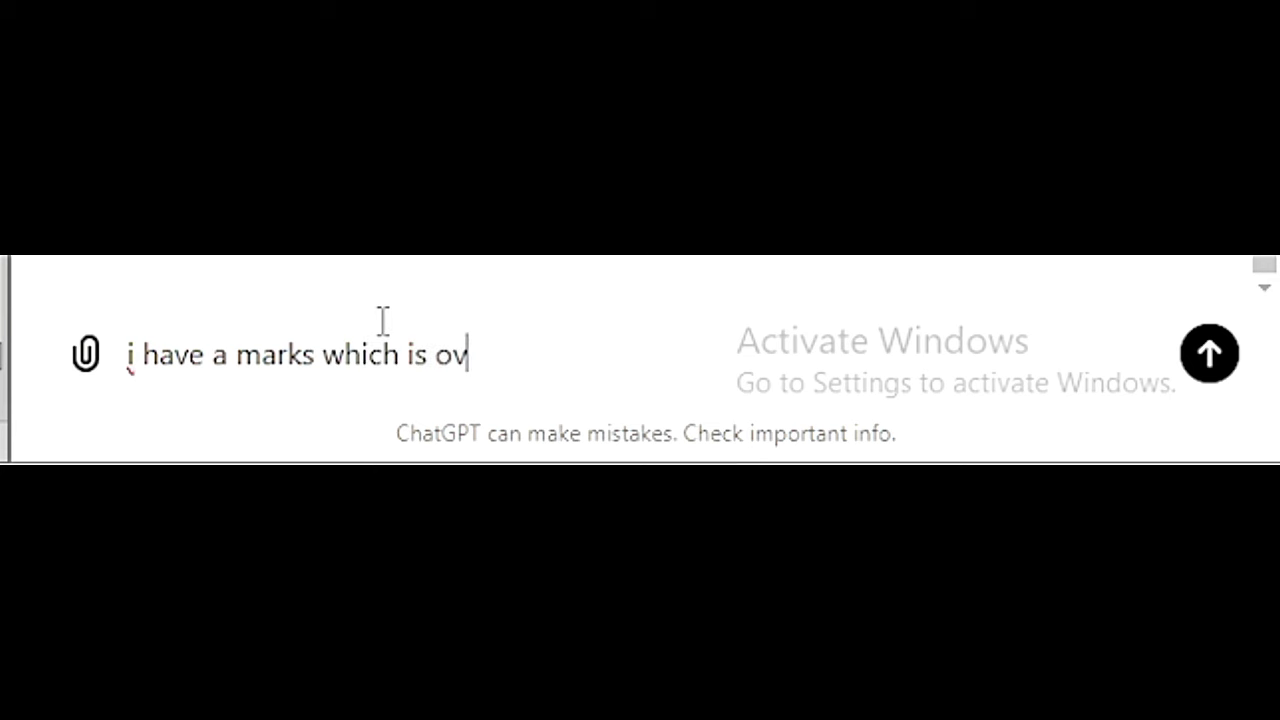
{"action": "type", "text": "er 200 "}
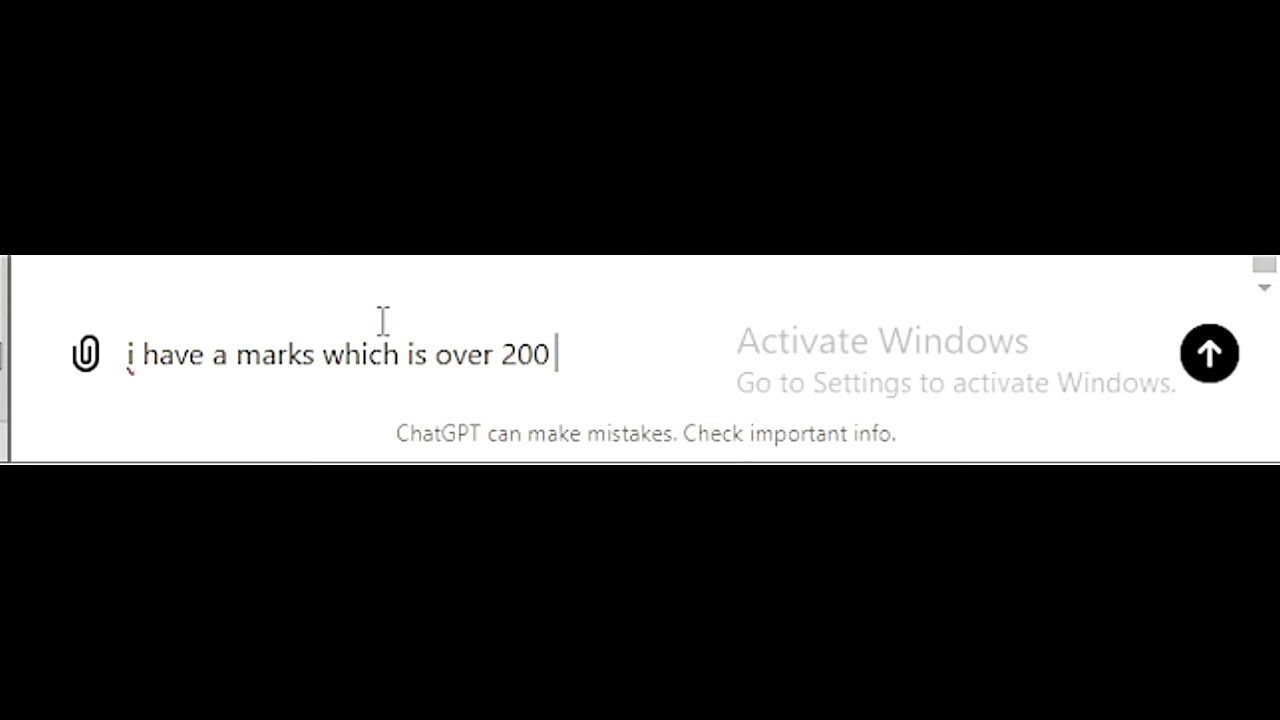
{"action": "type", "text": "and "}
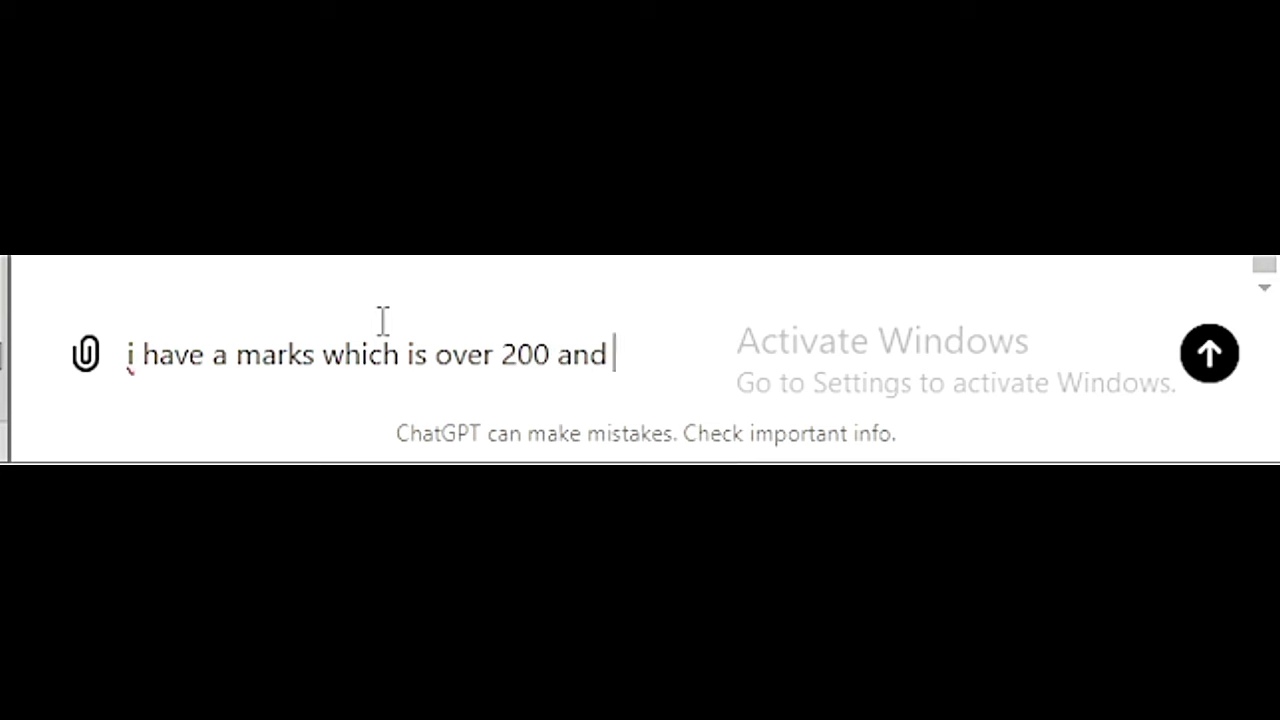
{"action": "type", "text": "i w"}
{"action": "type", "text": "ant t"}
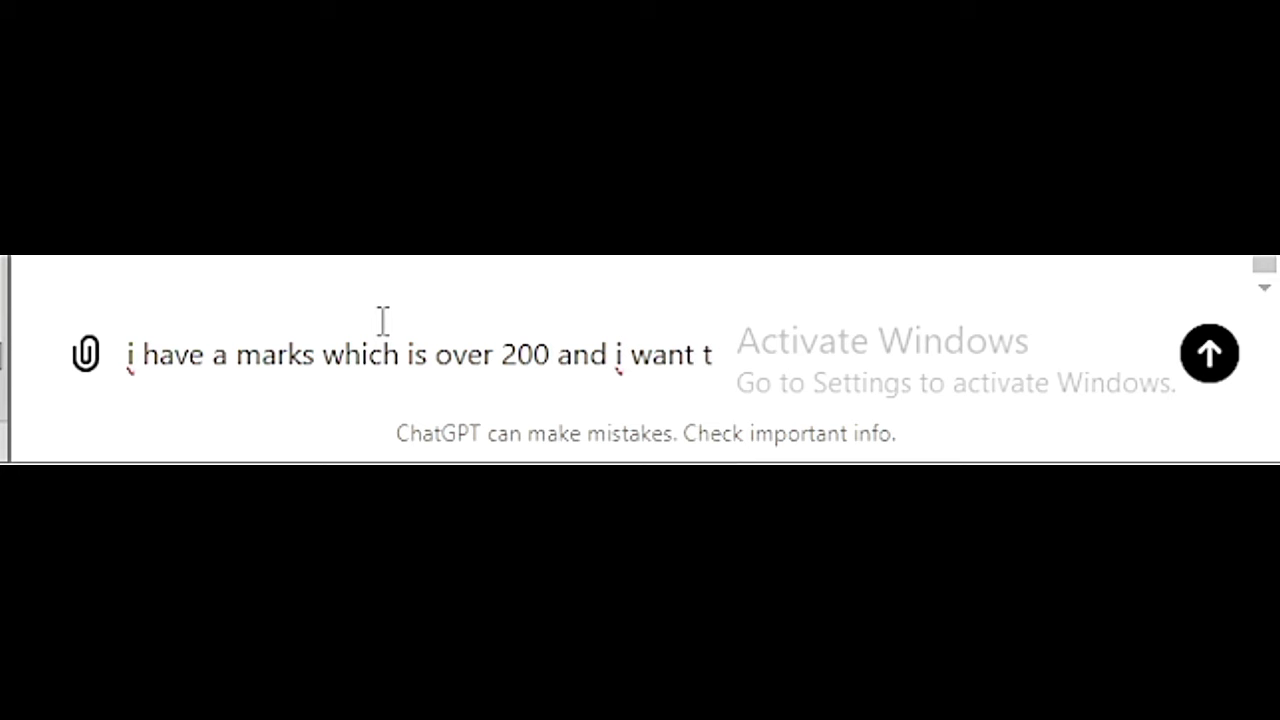
{"action": "type", "text": "o"}
{"action": "type", "text": " make it"}
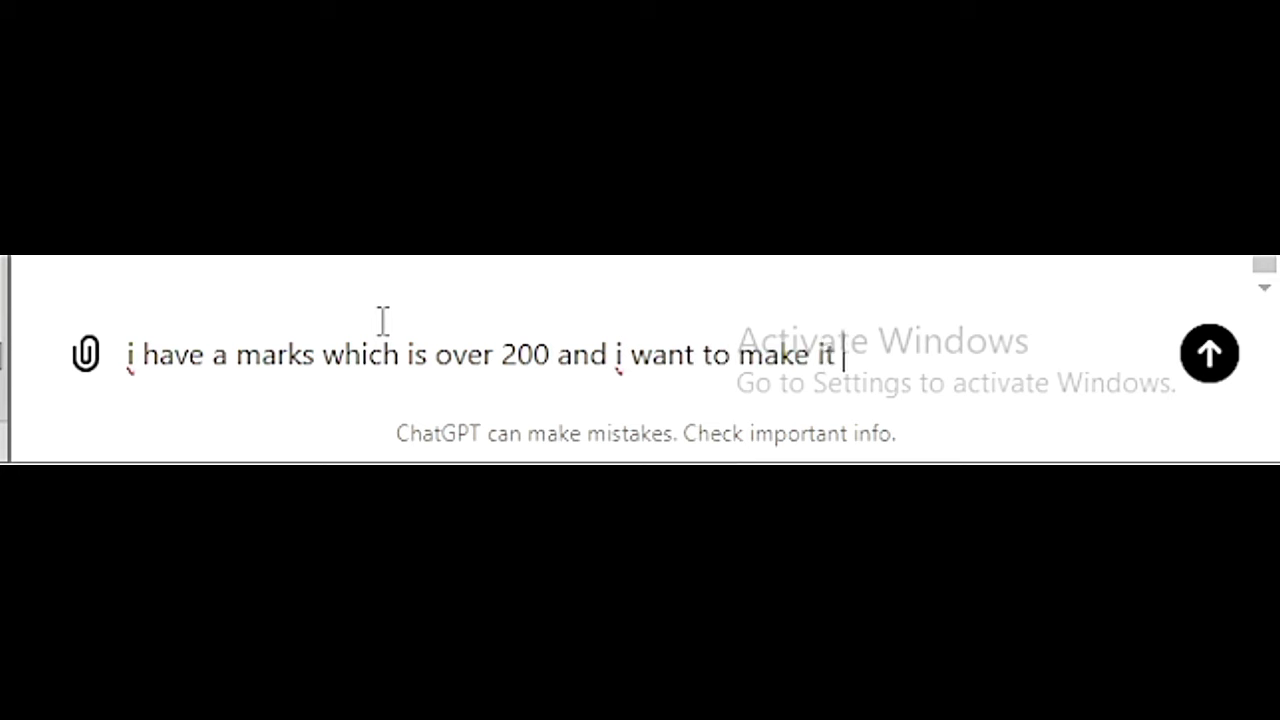
{"action": "type", "text": " over"}
{"action": "type", "text": " 100 in"}
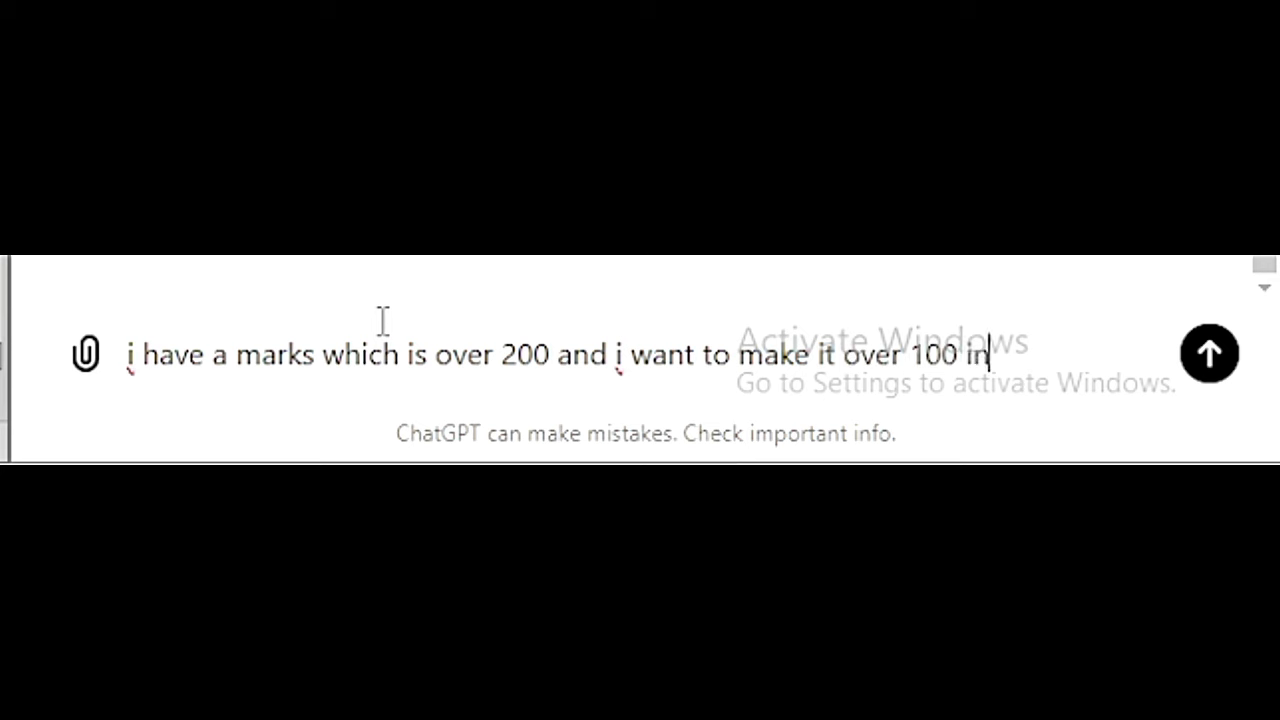
{"action": "type", "text": " excel "}
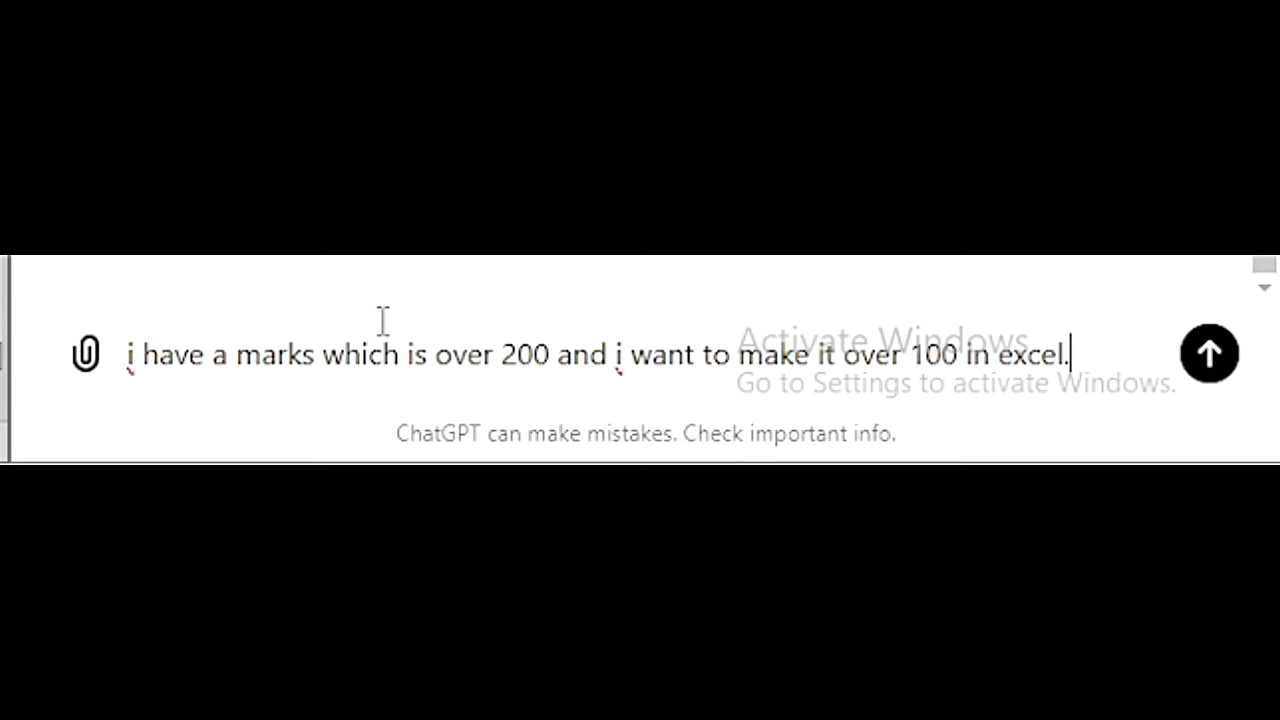
{"action": "type", "text": ". give a "}
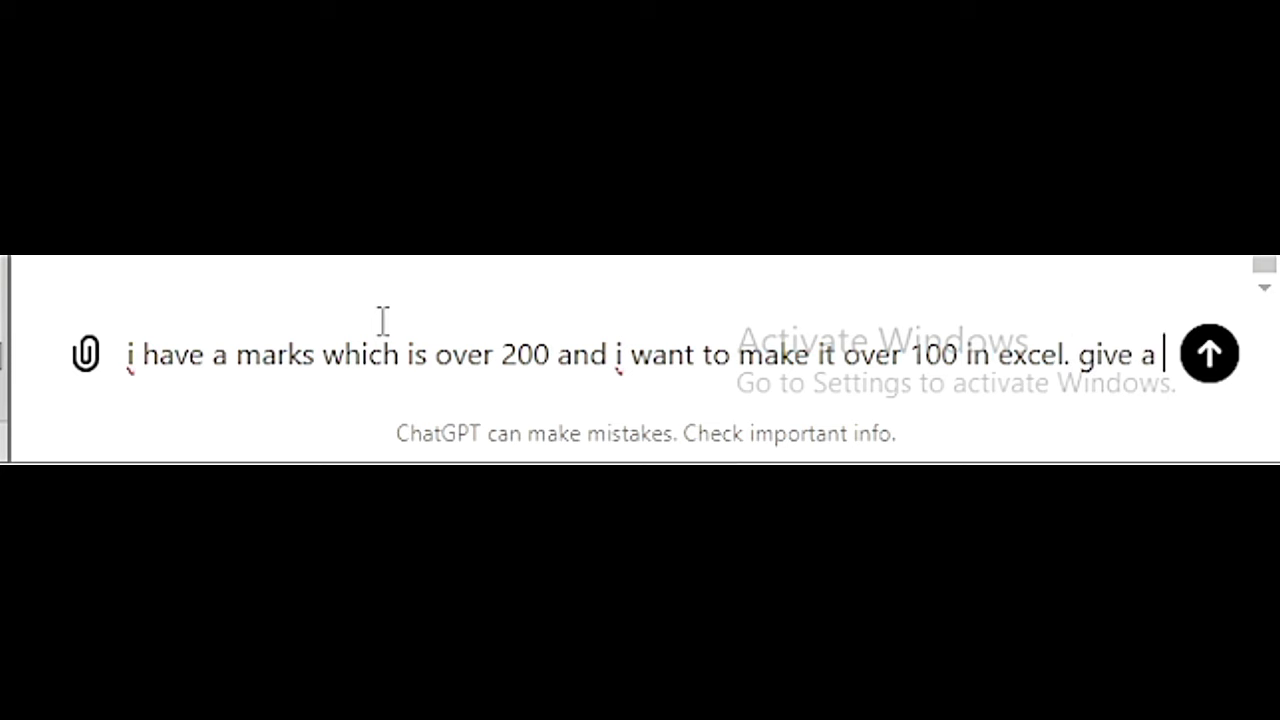
{"action": "type", "text": "formu"}
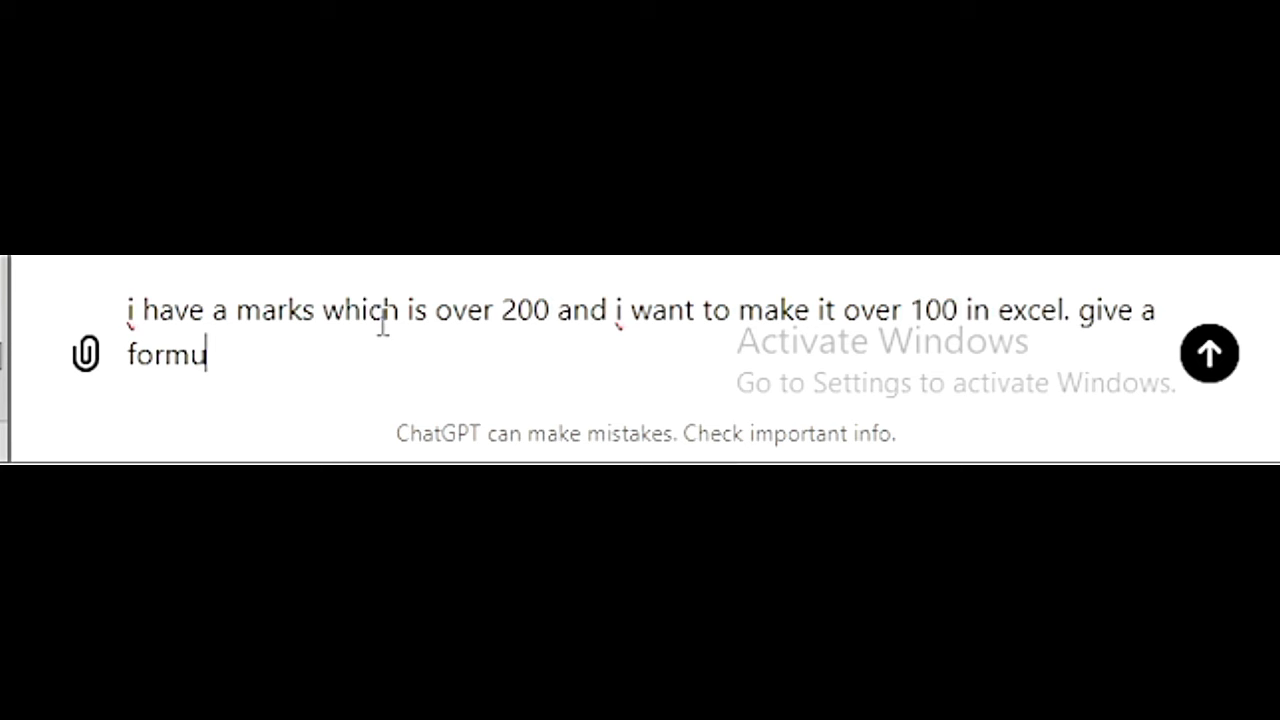
{"action": "type", "text": "la"}
{"action": "key", "text": "shift+Return"}
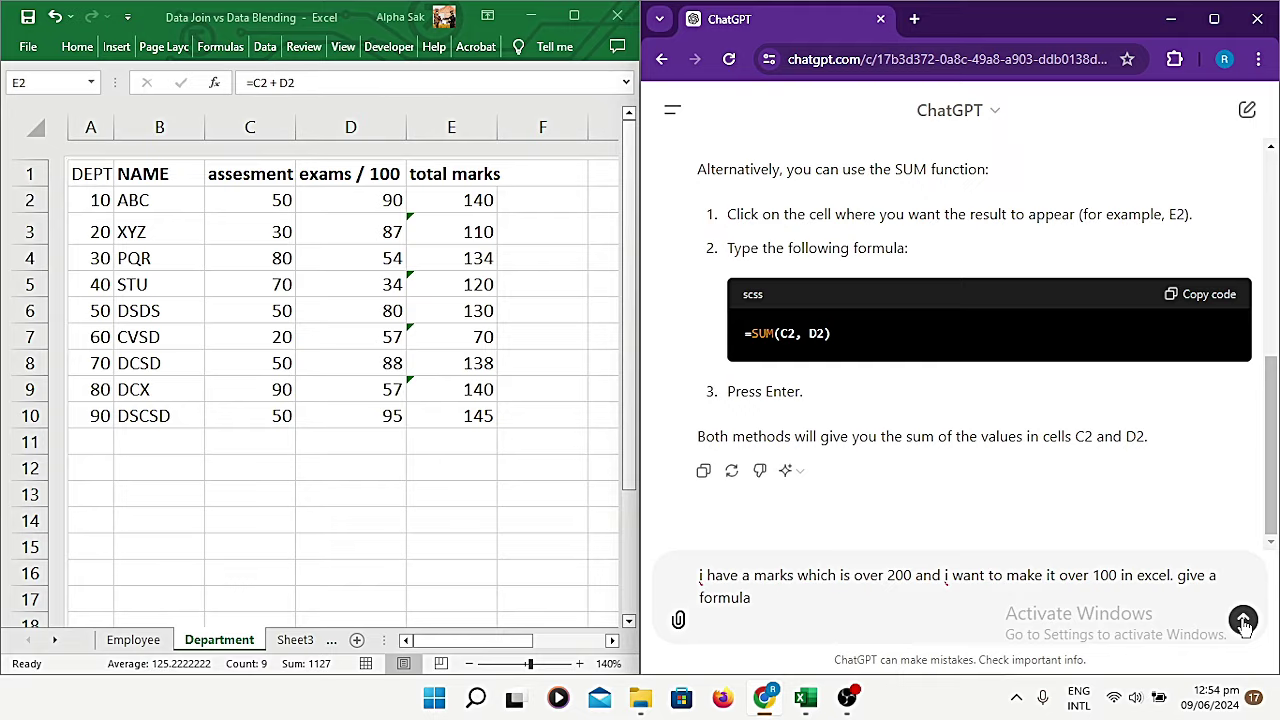
Step: Send the marks question and read ChatGPT's answer to divide by 2 with =A1 / 2
{"action": "left_click", "coordinate": [1243, 622]}
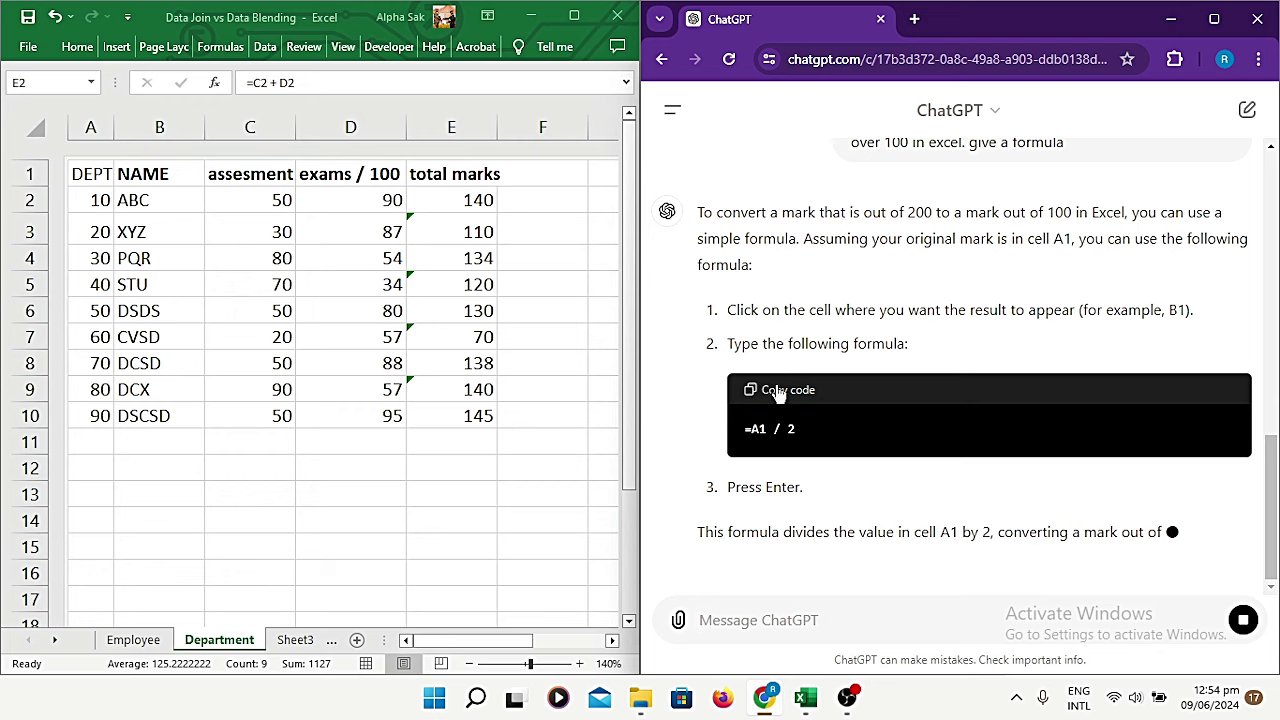
{"action": "scroll", "coordinate": [783, 355], "scroll_direction": "up", "scroll_amount": 3}
{"action": "scroll", "coordinate": [800, 355], "scroll_direction": "down", "scroll_amount": 1}
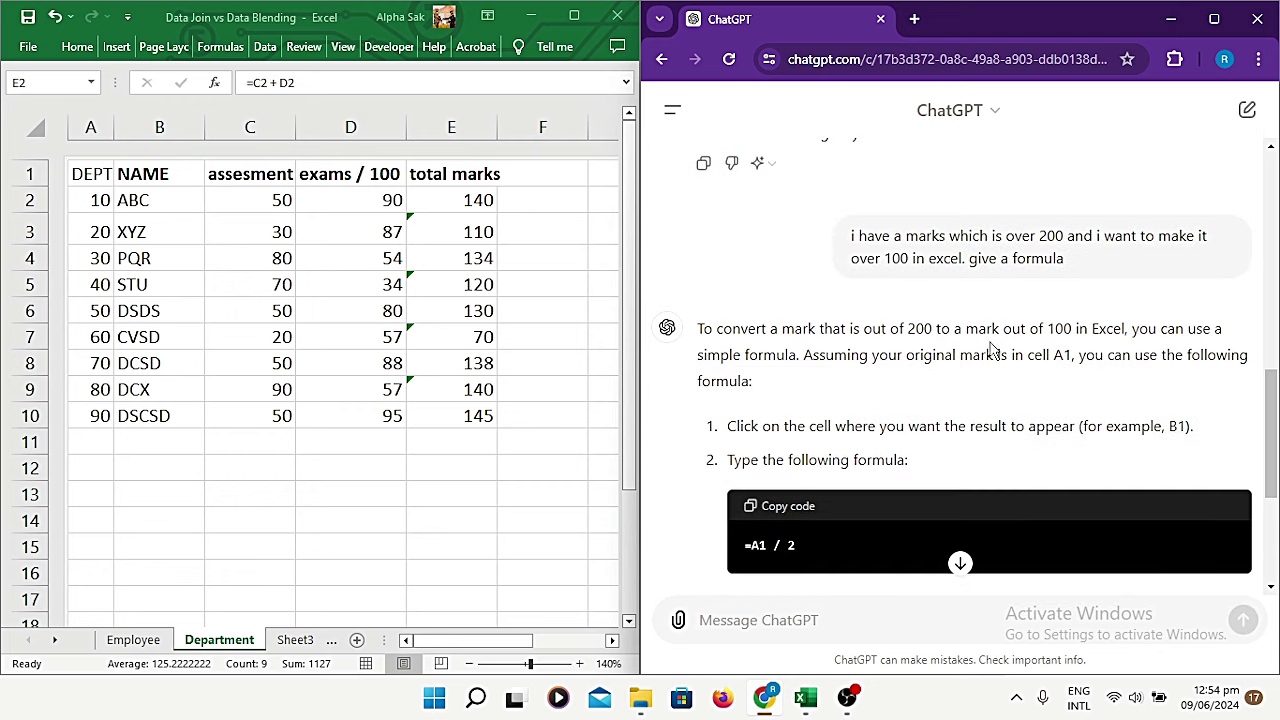
{"action": "scroll", "coordinate": [993, 347], "scroll_direction": "down", "scroll_amount": 1}
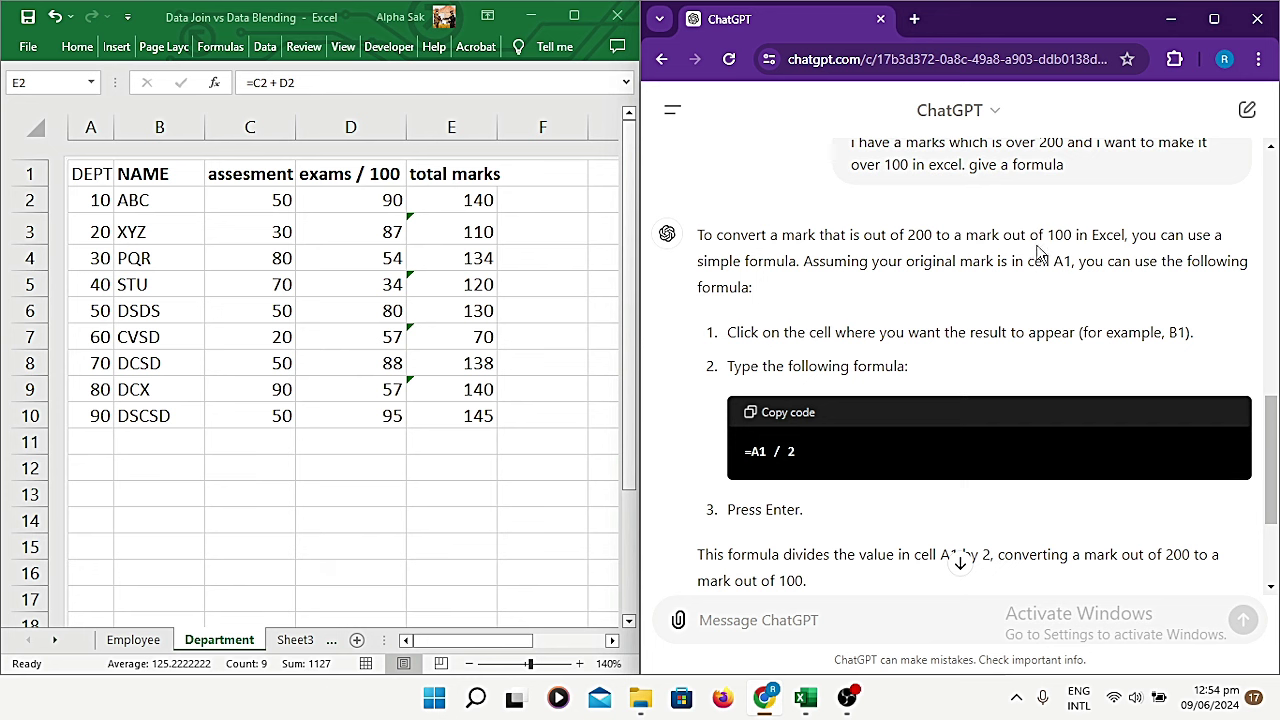
{"action": "scroll", "coordinate": [1131, 260], "scroll_direction": "down", "scroll_amount": 1}
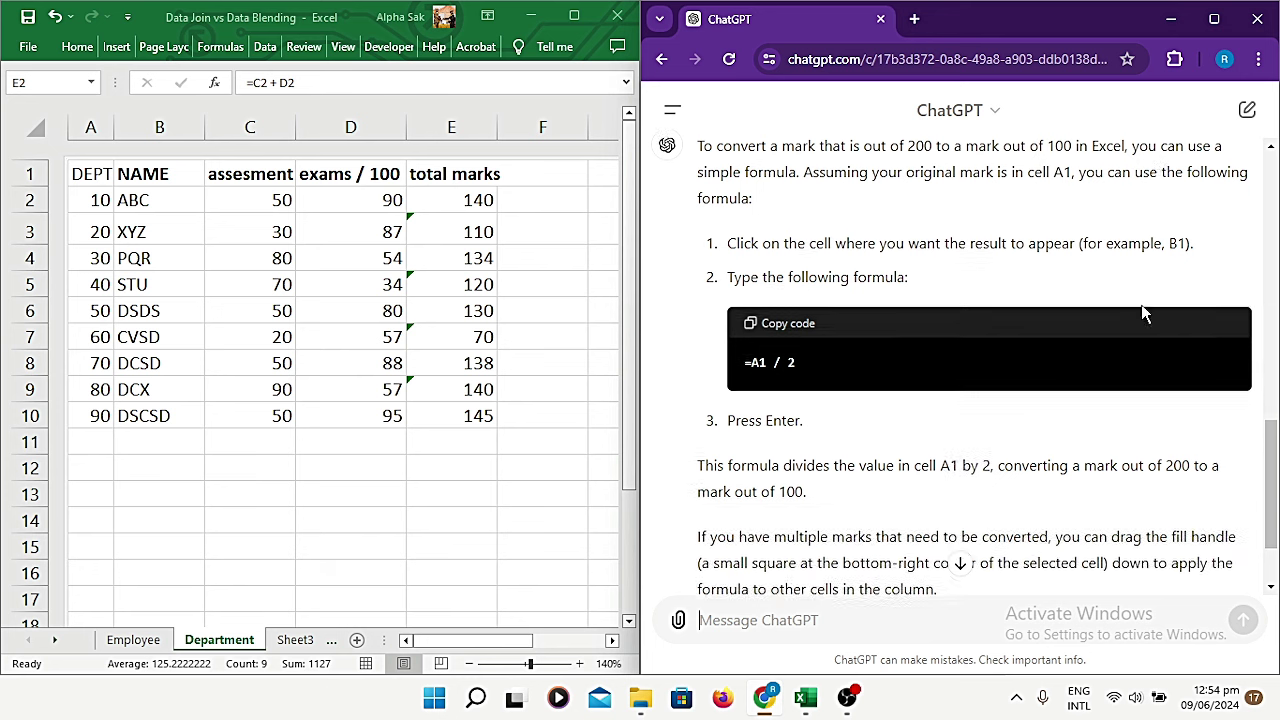
{"action": "scroll", "coordinate": [1004, 316], "scroll_direction": "up", "scroll_amount": 1}
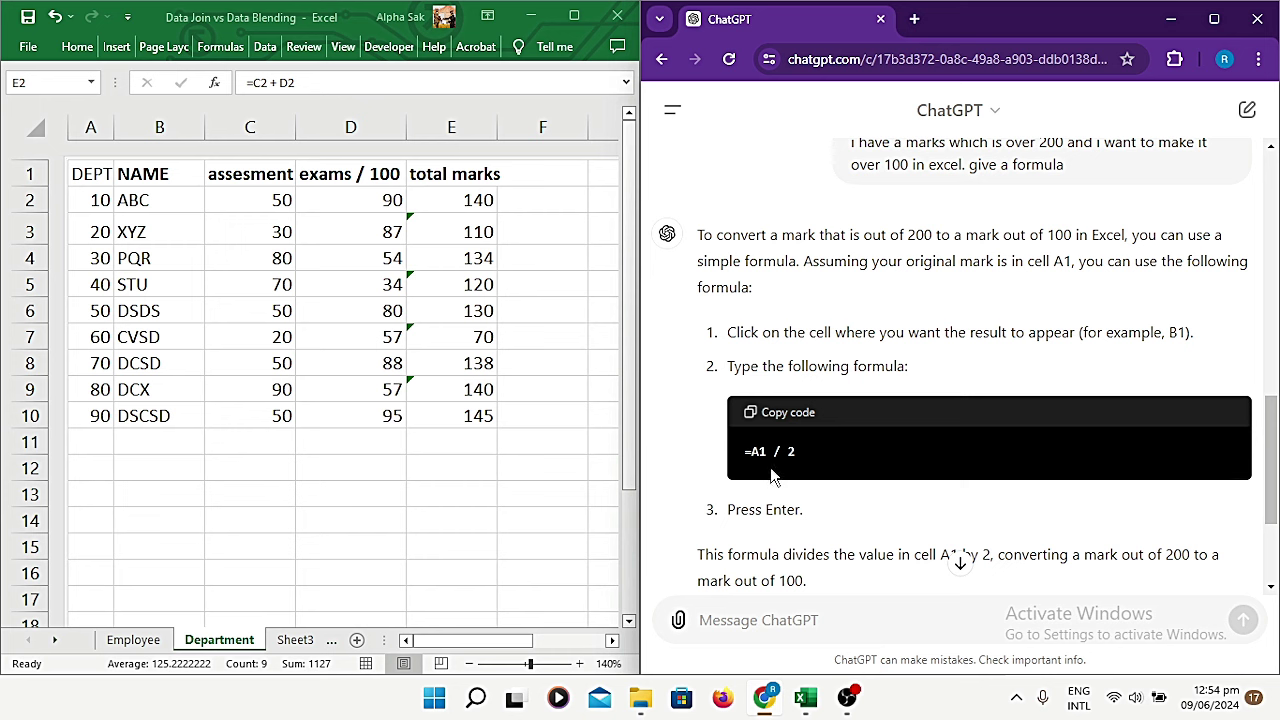
{"action": "scroll", "coordinate": [832, 467], "scroll_direction": "down", "scroll_amount": 1}
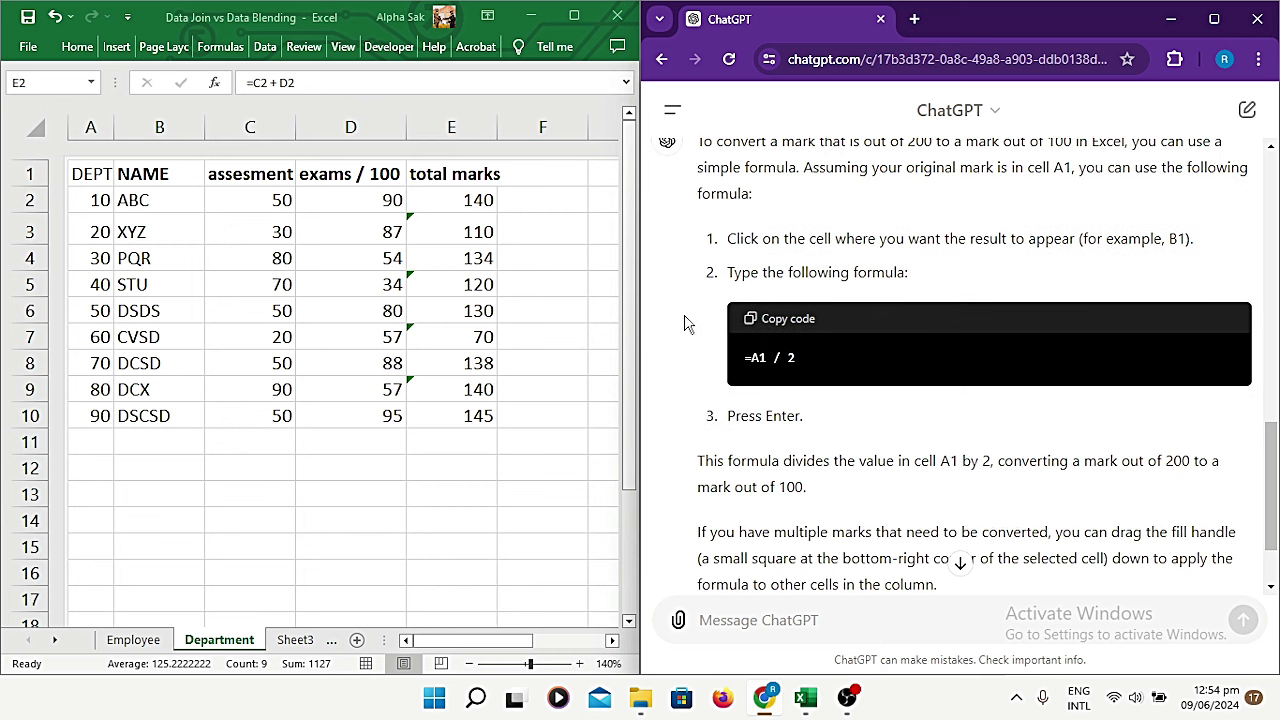
{"action": "left_click", "coordinate": [534, 200]}
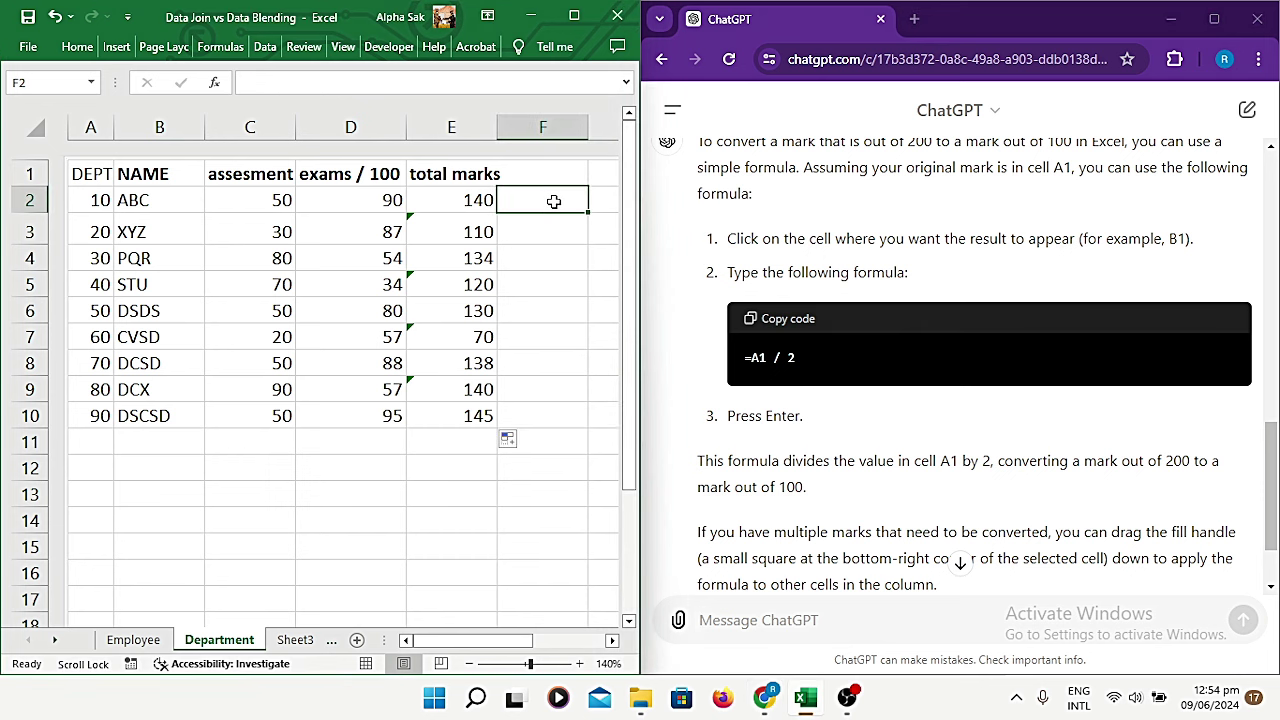
Step: Enter a formula in F2 halving the E2 total so it shows 70
{"action": "type", "text": "+"}
{"action": "key", "text": "BackSpace"}
{"action": "type", "text": "="}
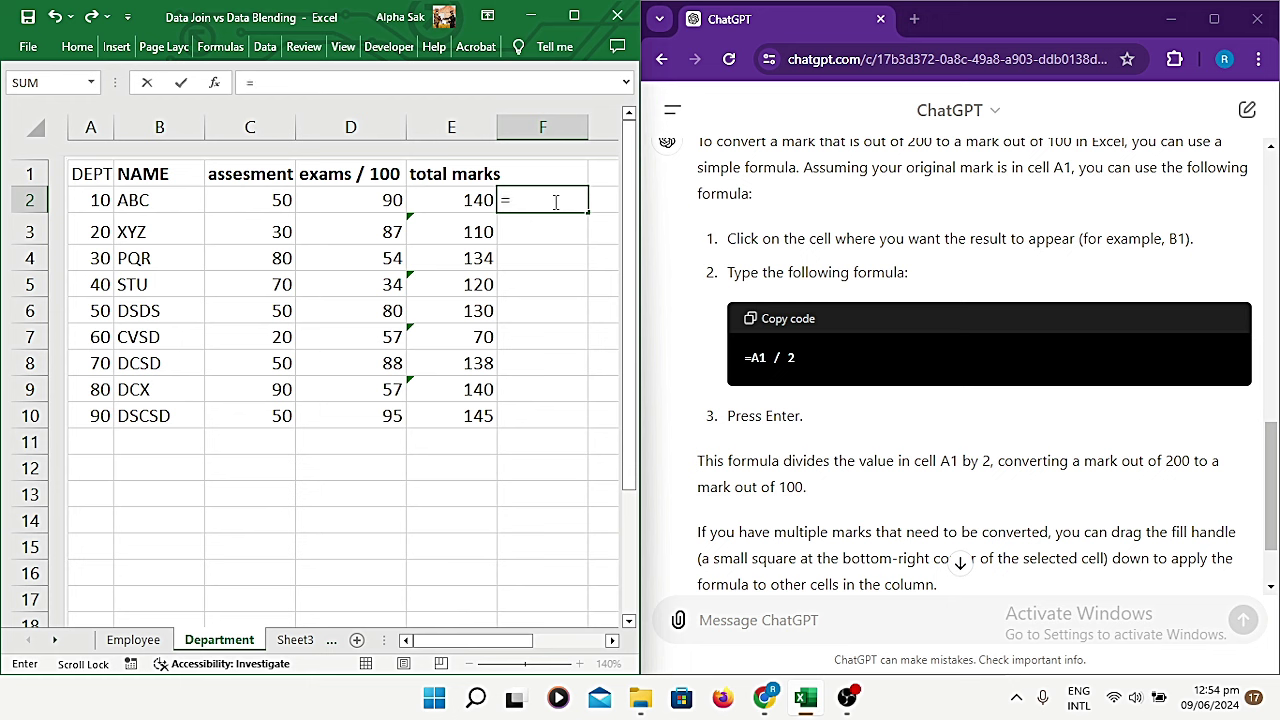
{"action": "left_click", "coordinate": [468, 200]}
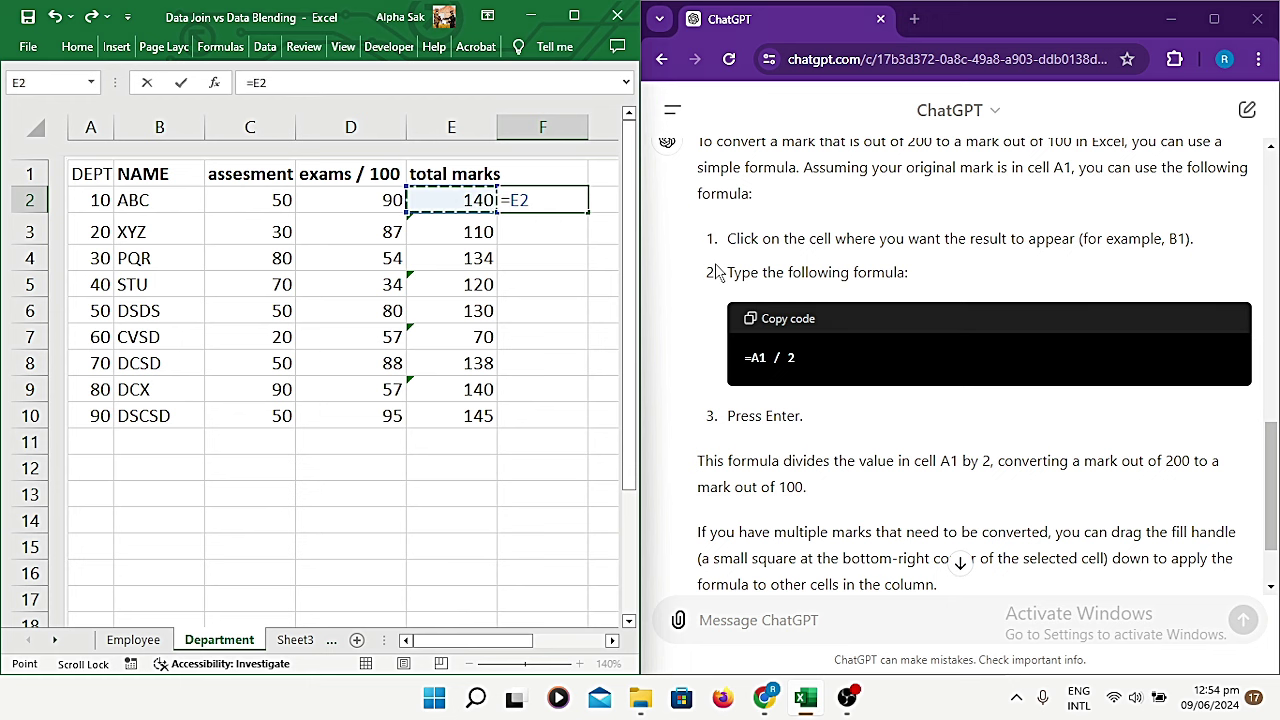
{"action": "type", "text": "/2"}
{"action": "key", "text": "Return"}
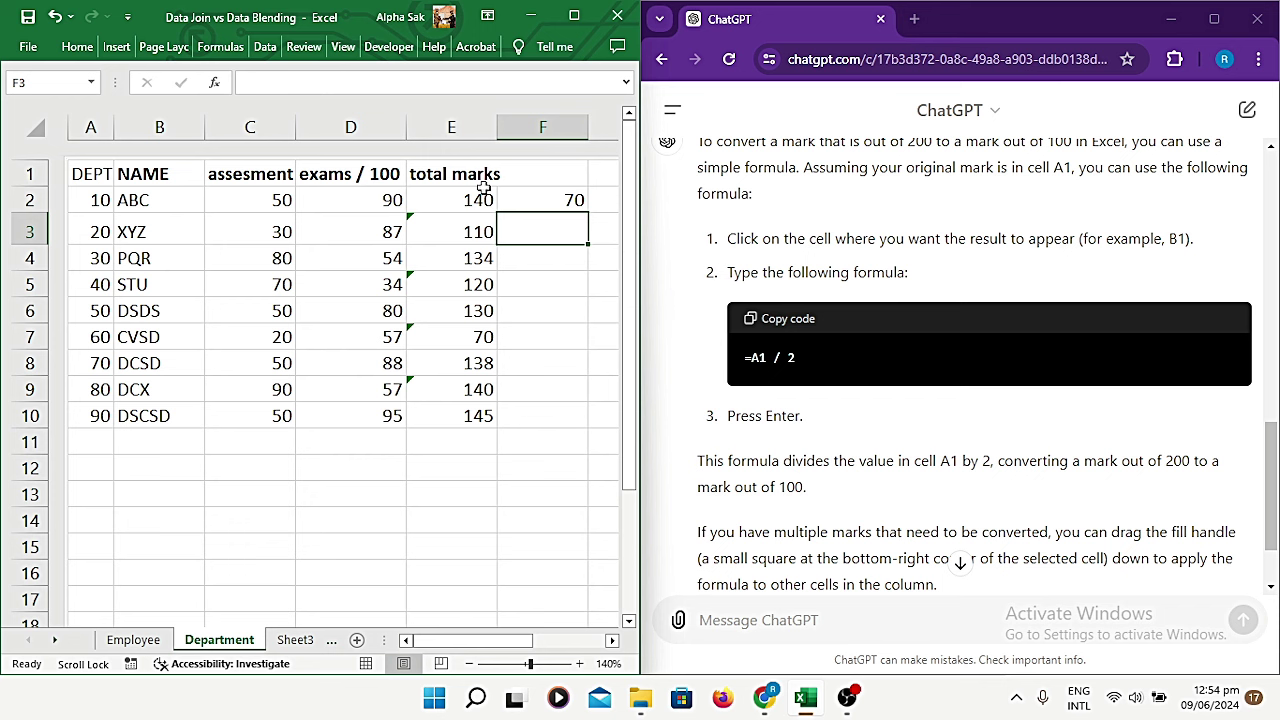
Step: Enter =E3/2 in F3 to halve the second total
{"action": "scroll", "coordinate": [606, 282], "scroll_direction": "down", "scroll_amount": 3}
{"action": "scroll", "coordinate": [724, 384], "scroll_direction": "down", "scroll_amount": 1}
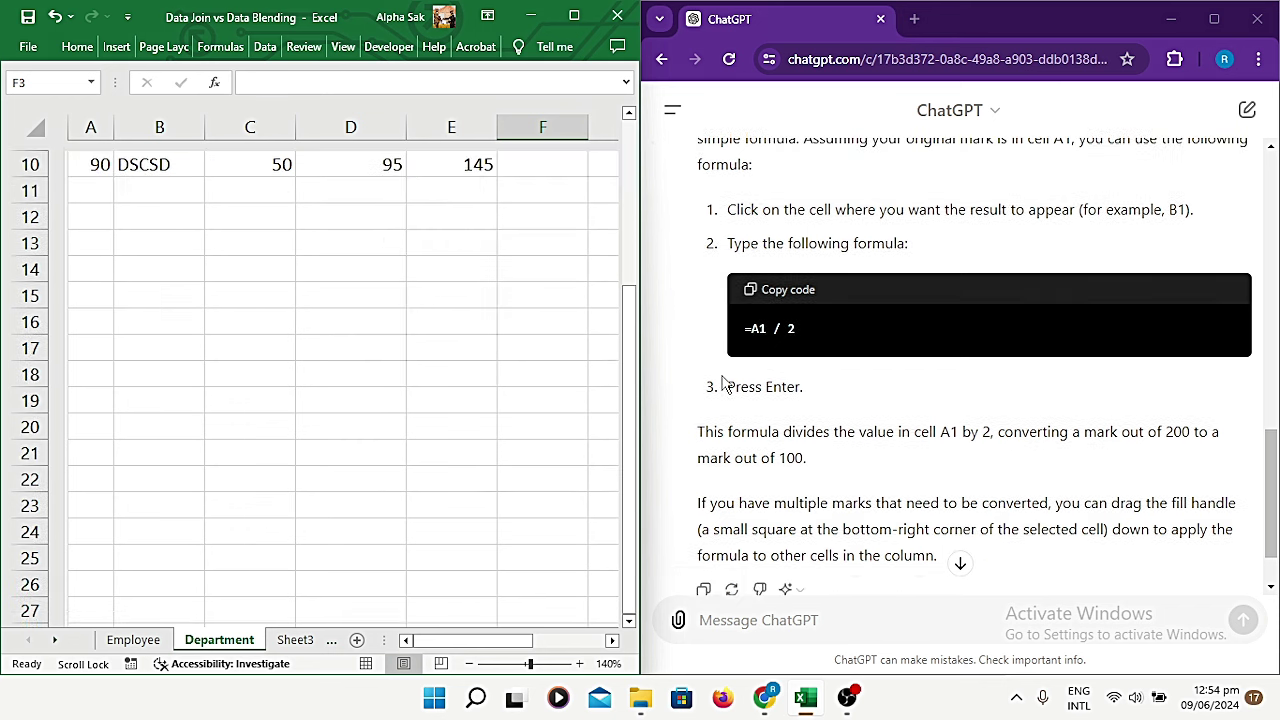
{"action": "scroll", "coordinate": [724, 384], "scroll_direction": "up", "scroll_amount": 2}
{"action": "scroll", "coordinate": [590, 306], "scroll_direction": "up", "scroll_amount": 3}
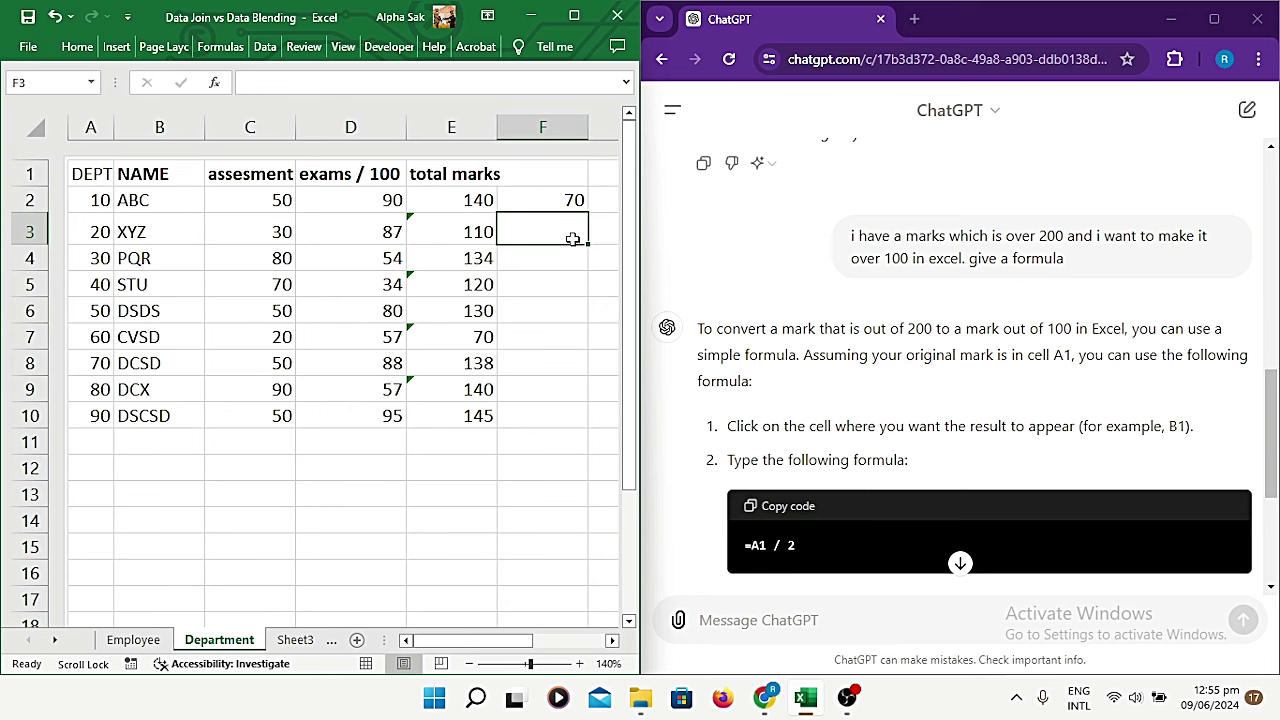
{"action": "type", "text": "="}
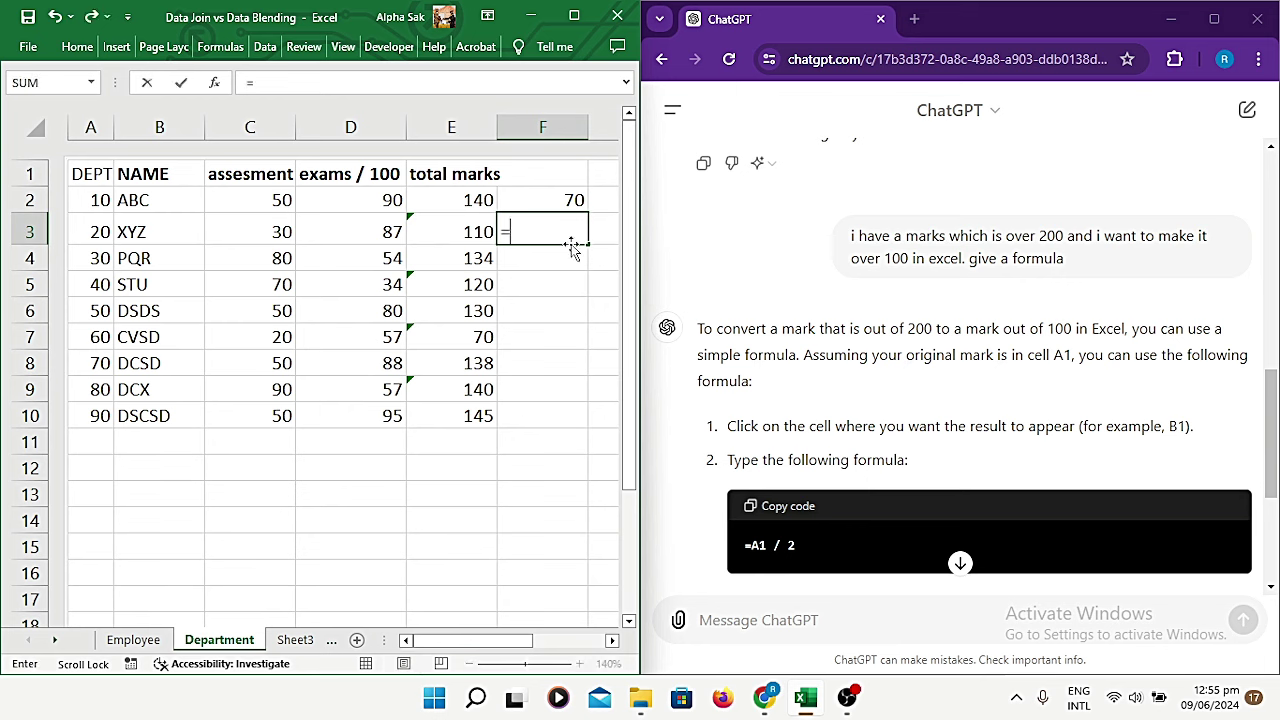
{"action": "left_click", "coordinate": [484, 230]}
{"action": "type", "text": "/"}
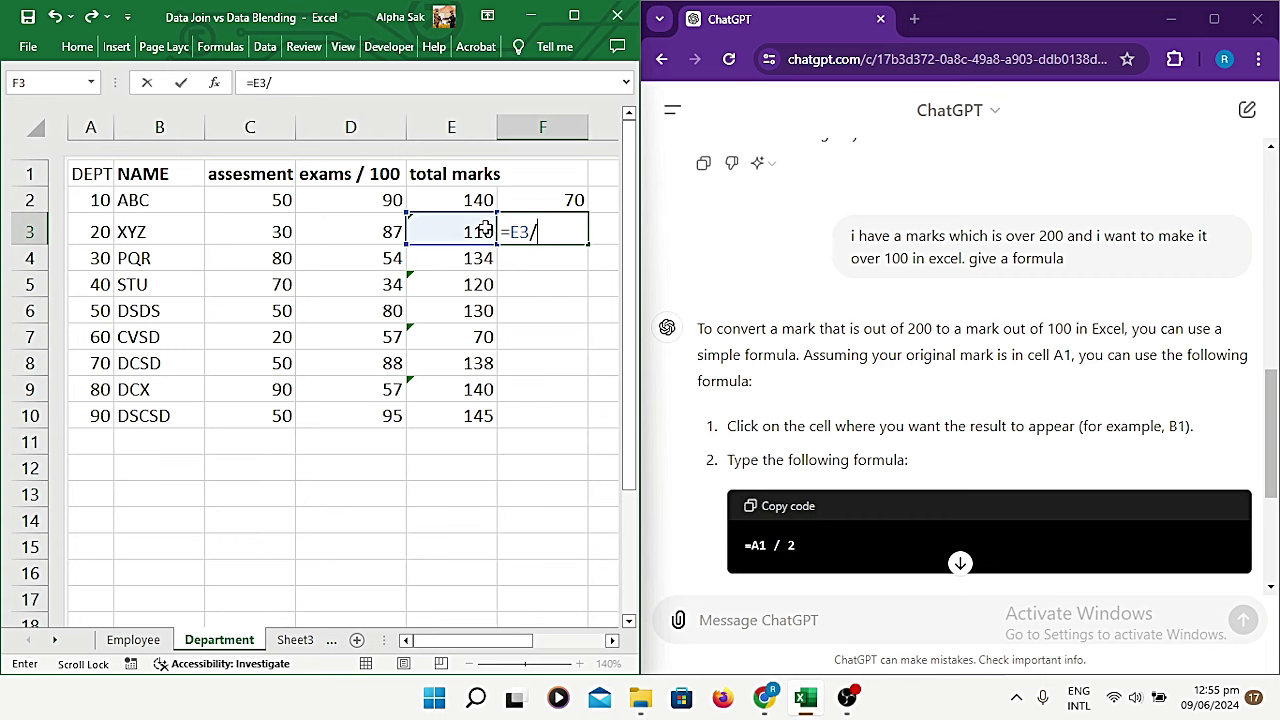
{"action": "type", "text": "2"}
{"action": "key", "text": "Return"}
Step: Fill the halving formulas down column F to row 10, giving 70 through 72.5
{"action": "type", "text": "\\"}
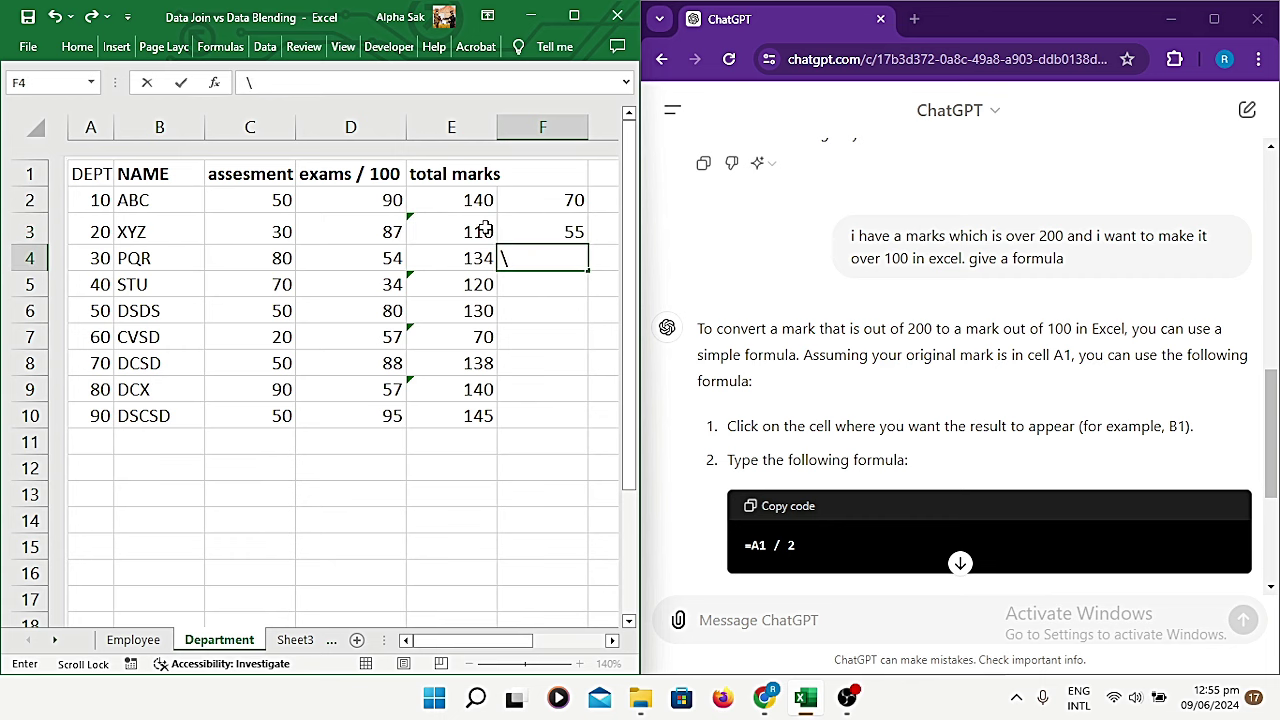
{"action": "scroll", "coordinate": [480, 229], "scroll_direction": "down", "scroll_amount": 2}
{"action": "scroll", "coordinate": [785, 380], "scroll_direction": "up", "scroll_amount": 3}
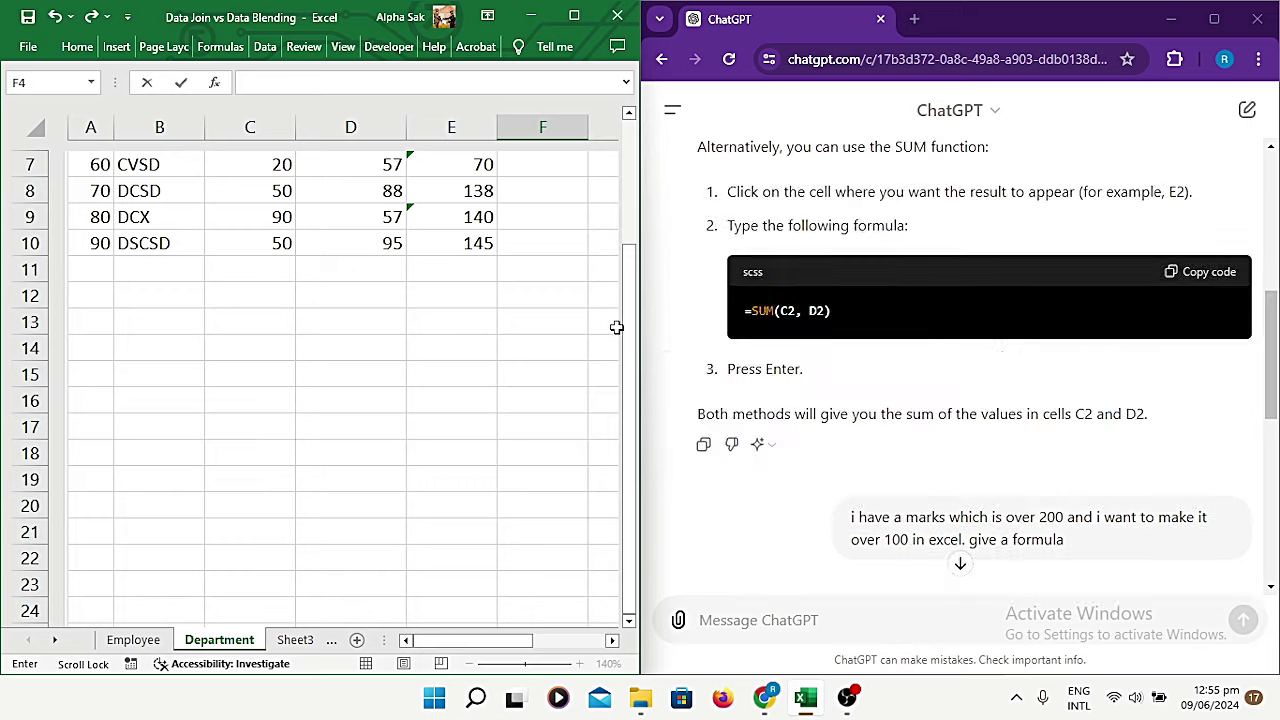
{"action": "scroll", "coordinate": [615, 324], "scroll_direction": "up", "scroll_amount": 2}
{"action": "scroll", "coordinate": [813, 352], "scroll_direction": "down", "scroll_amount": 5}
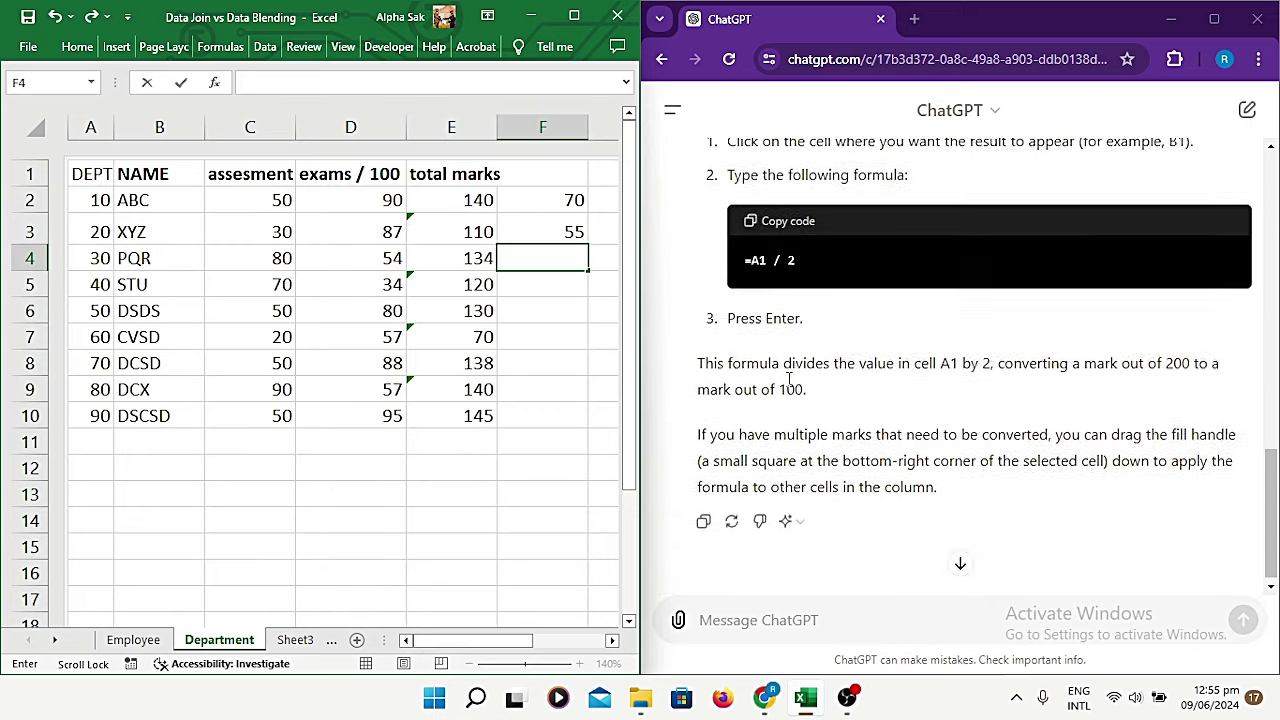
{"action": "scroll", "coordinate": [789, 388], "scroll_direction": "up", "scroll_amount": 4}
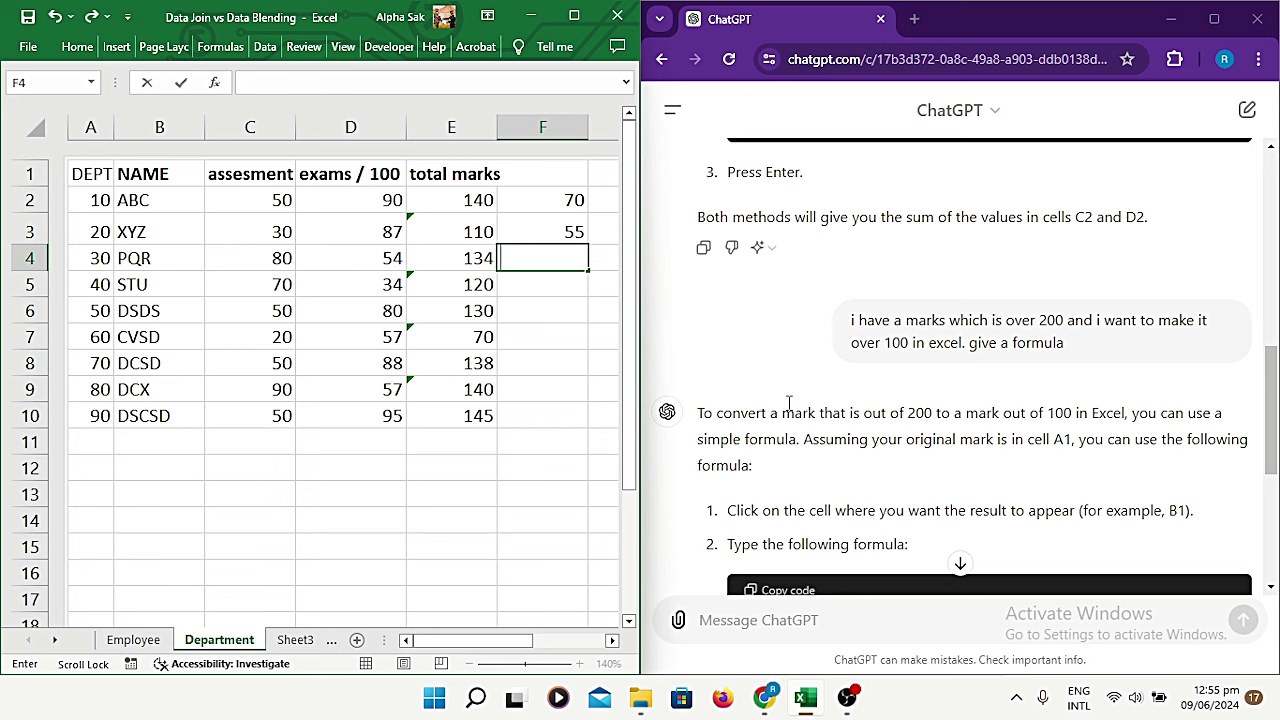
{"action": "scroll", "coordinate": [789, 444], "scroll_direction": "down", "scroll_amount": 3}
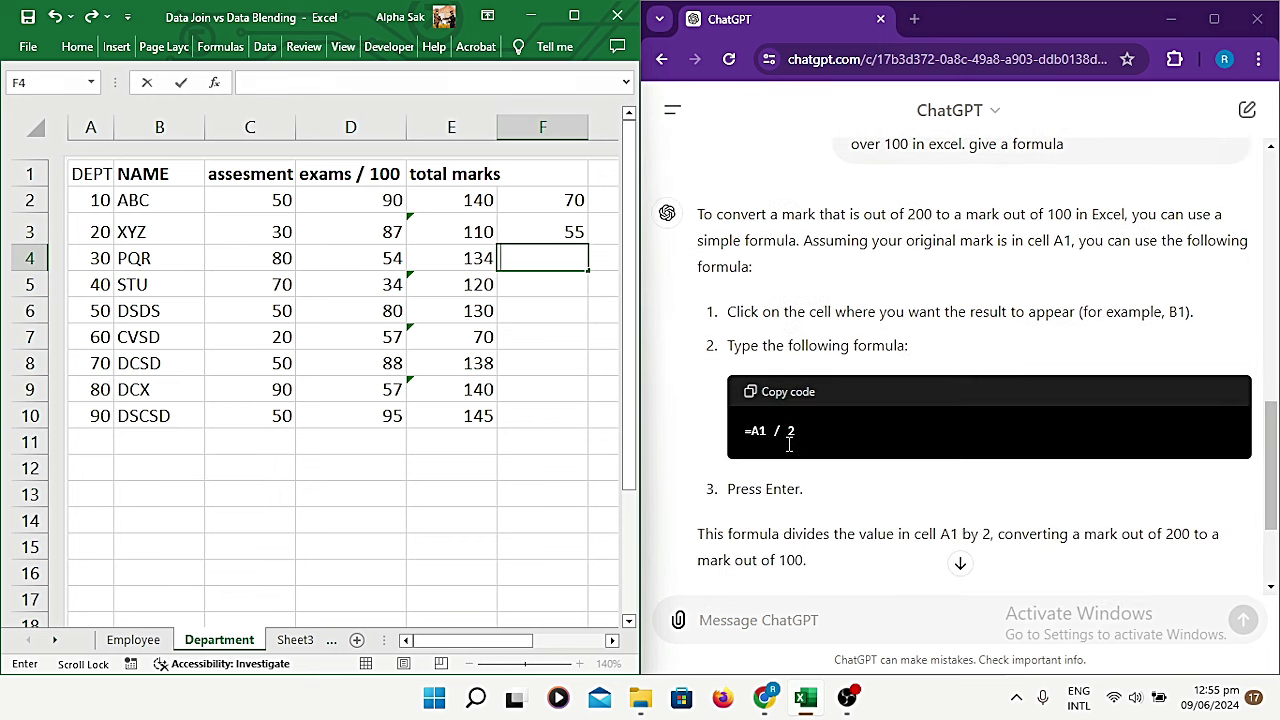
{"action": "scroll", "coordinate": [789, 444], "scroll_direction": "down", "scroll_amount": 1}
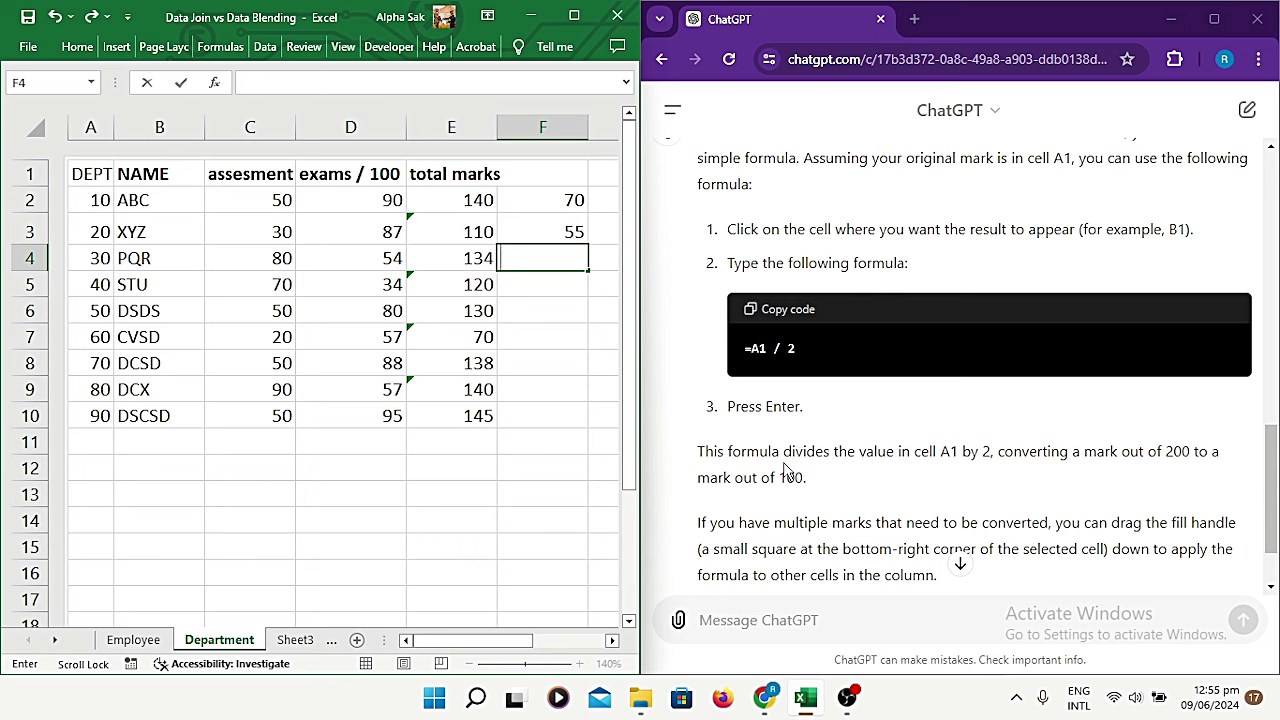
{"action": "mouse_move", "coordinate": [563, 203]}
{"action": "left_mouse_down"}
{"action": "mouse_move", "coordinate": [580, 248]}
{"action": "mouse_move", "coordinate": [579, 420]}
{"action": "left_mouse_up"}
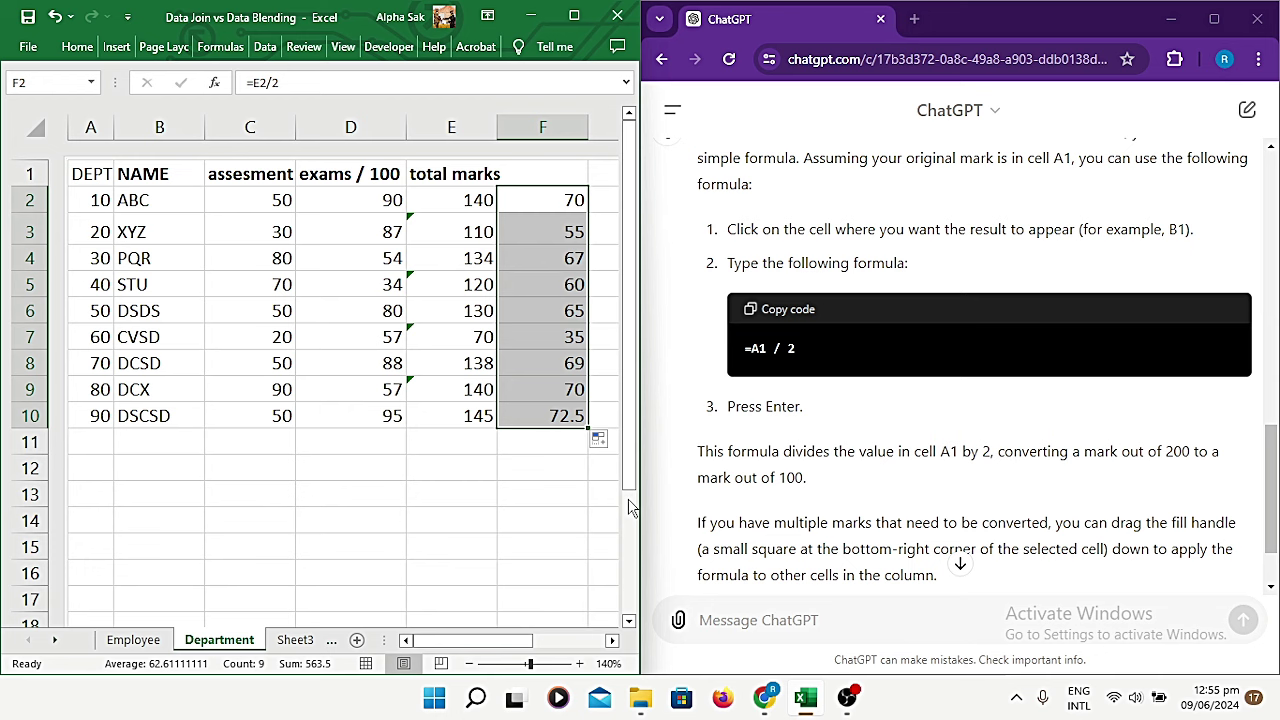
{"action": "left_click", "coordinate": [612, 641]}
{"action": "left_click", "coordinate": [612, 641]}
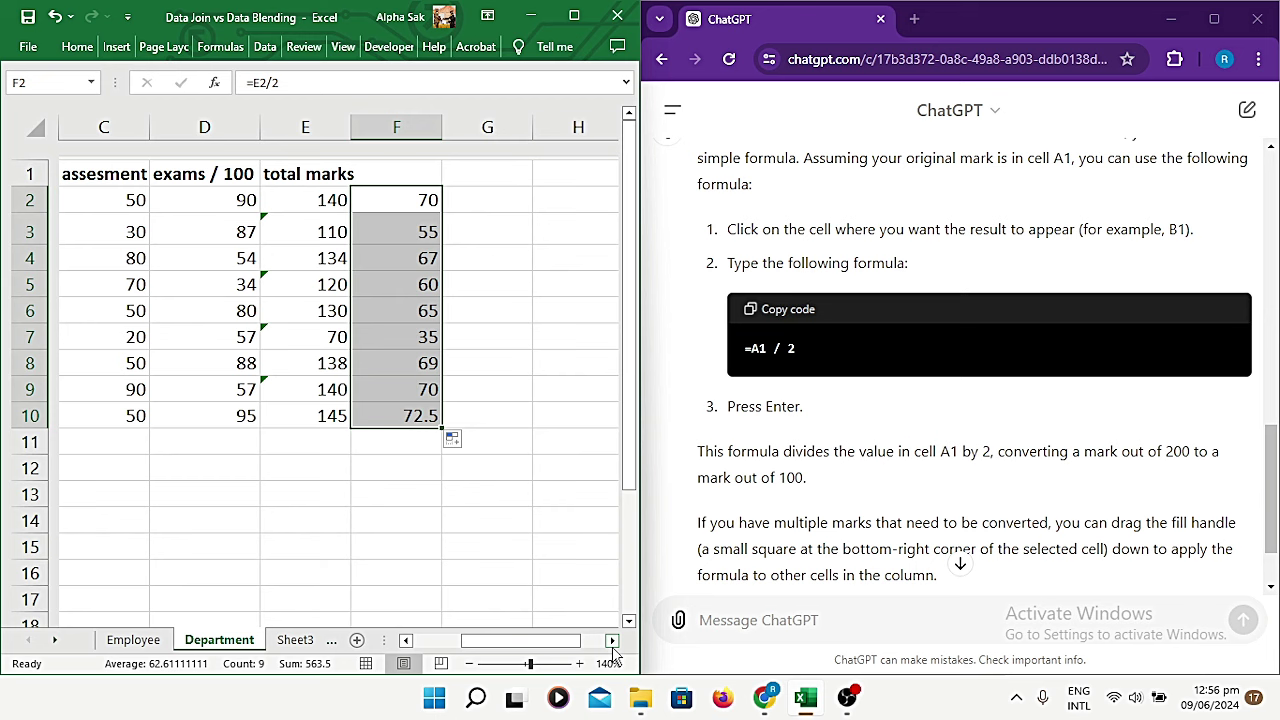
{"action": "scroll", "coordinate": [875, 560], "scroll_direction": "down", "scroll_amount": 1}
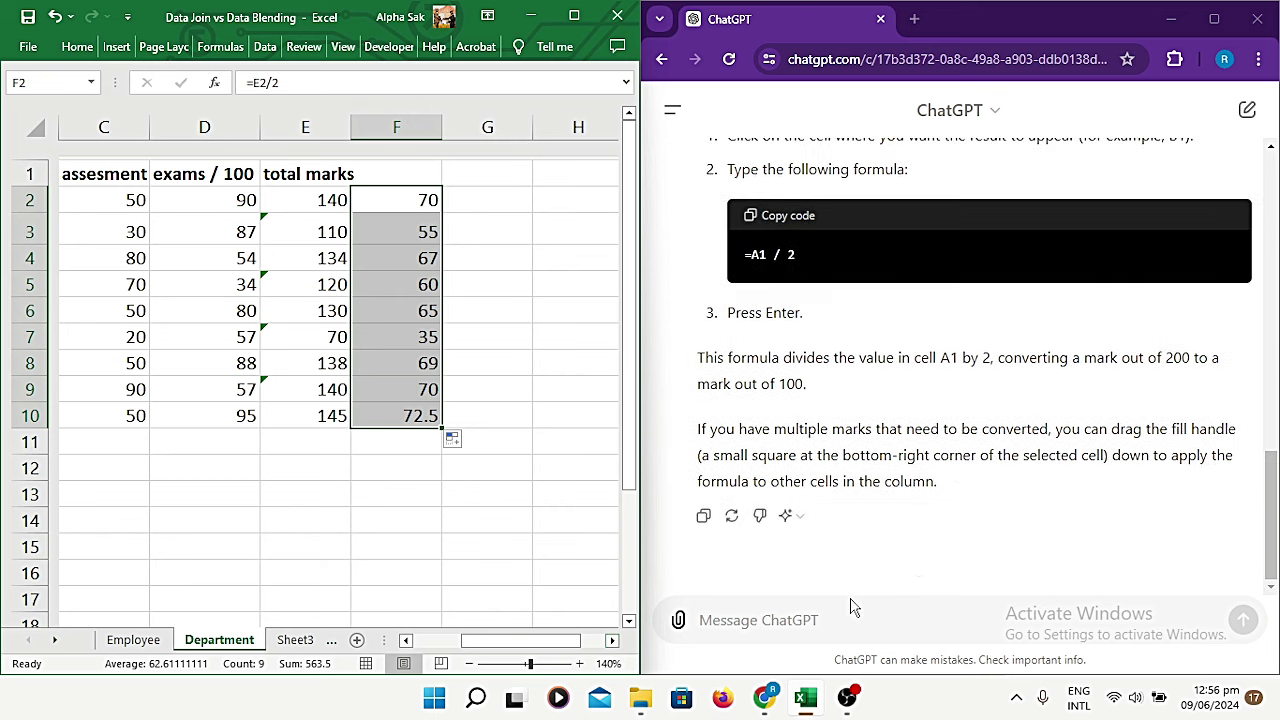
{"action": "left_click", "coordinate": [844, 622]}
Step: Begin the prompt asking for an Excel grading formula where 70 and above is A
{"action": "type", "text": "i"}
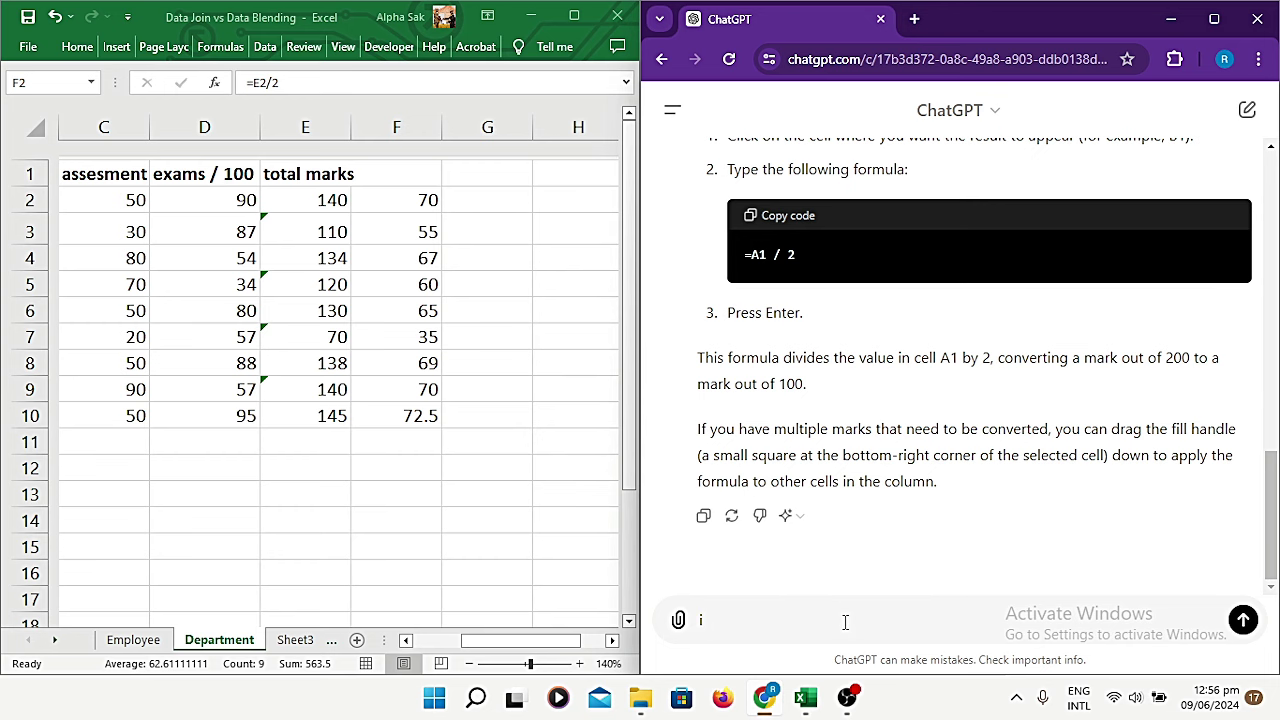
{"action": "type", "text": " wa"}
{"action": "type", "text": "n"}
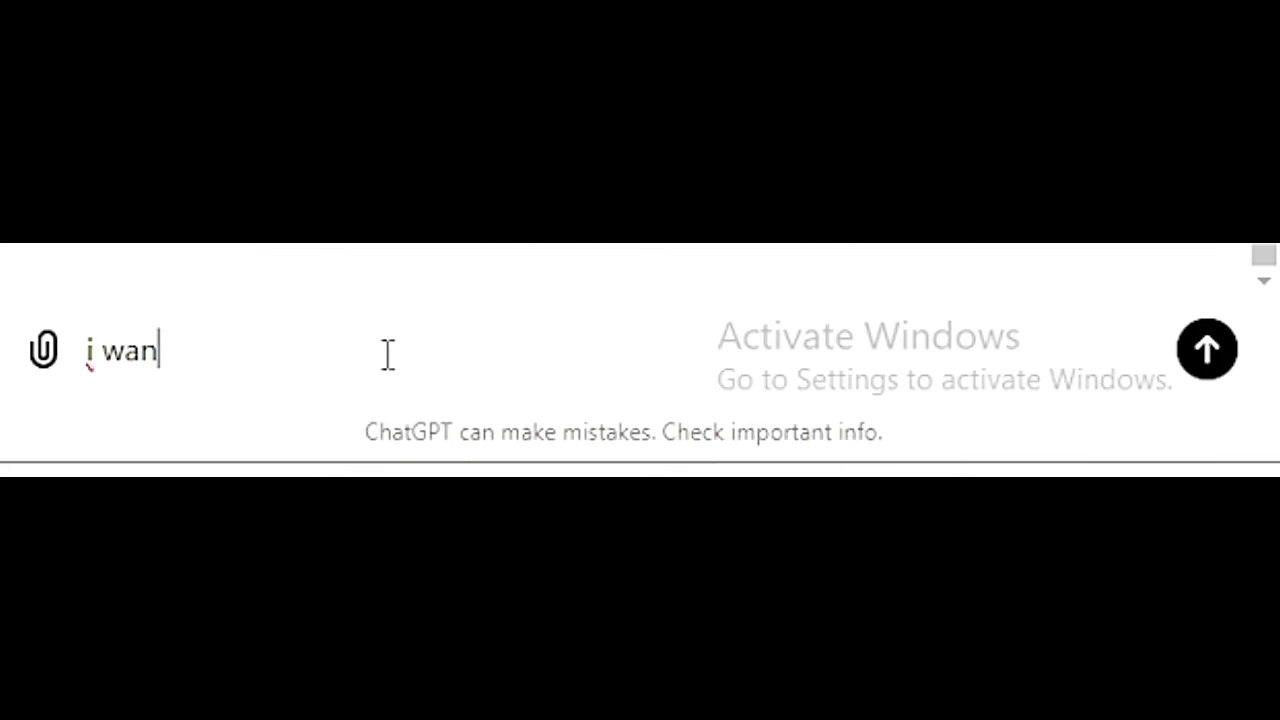
{"action": "type", "text": "t you to"}
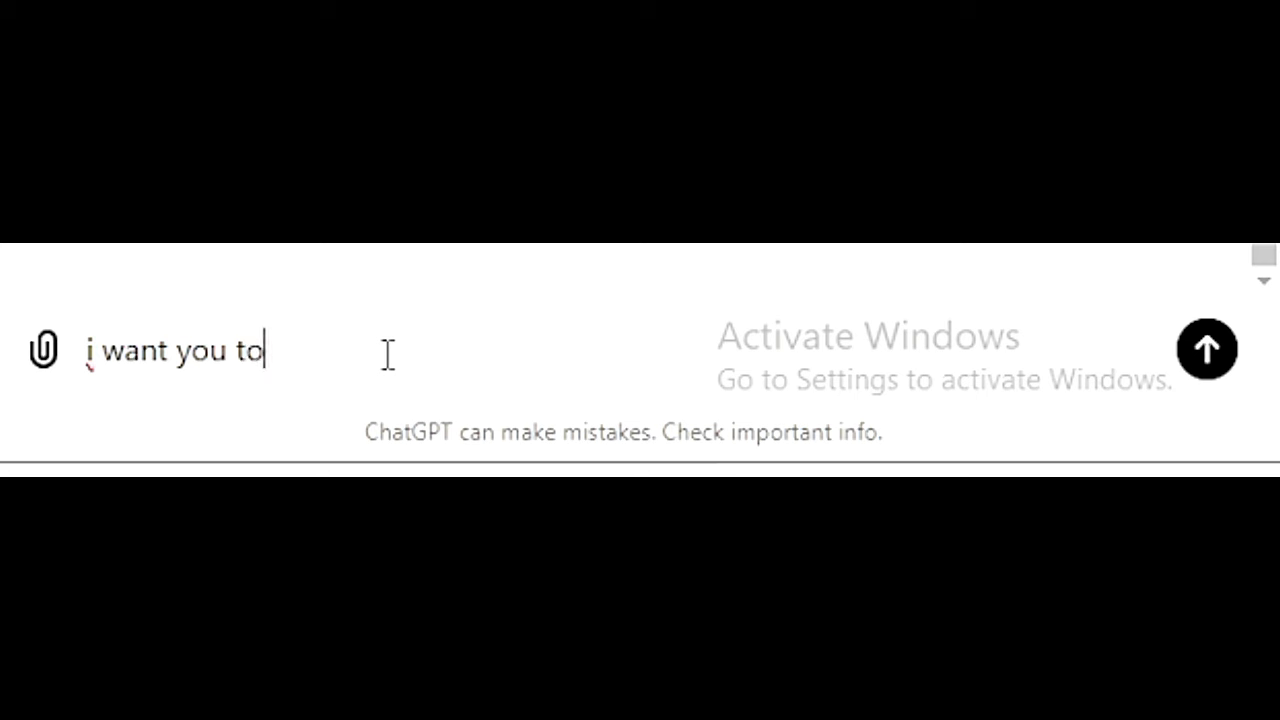
{"action": "type", "text": " give me "}
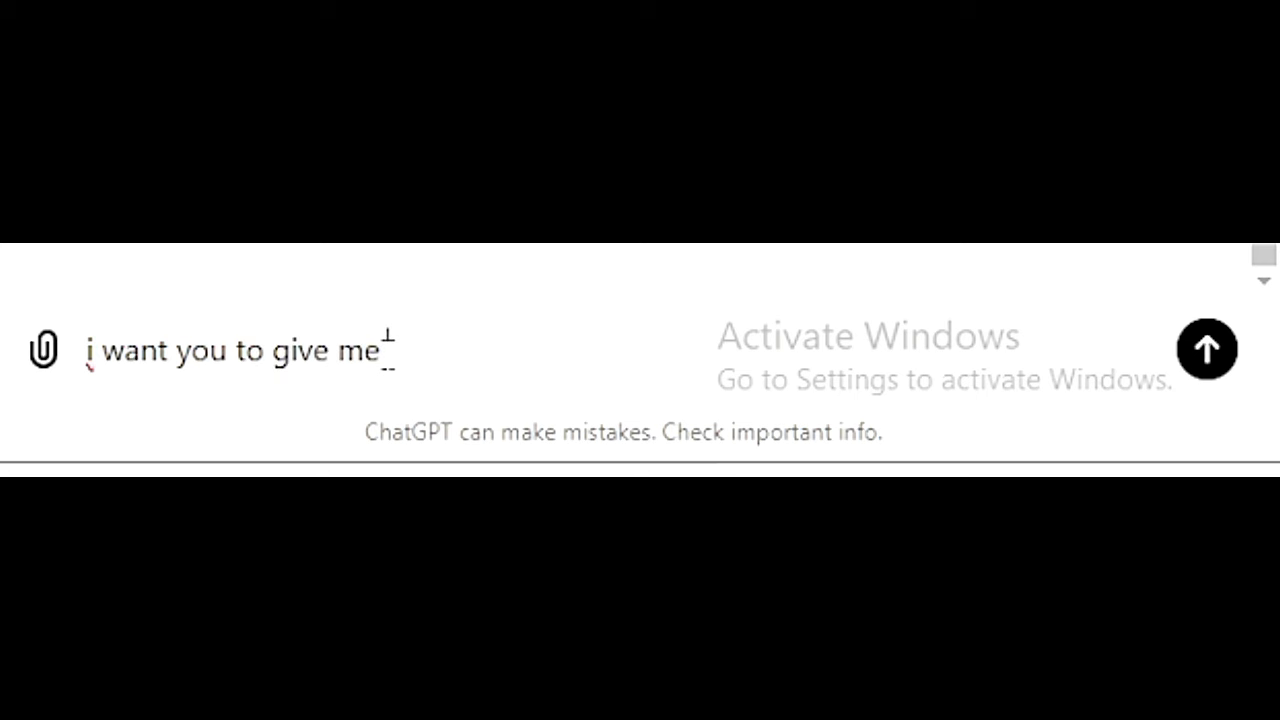
{"action": "type", "text": "a formula "}
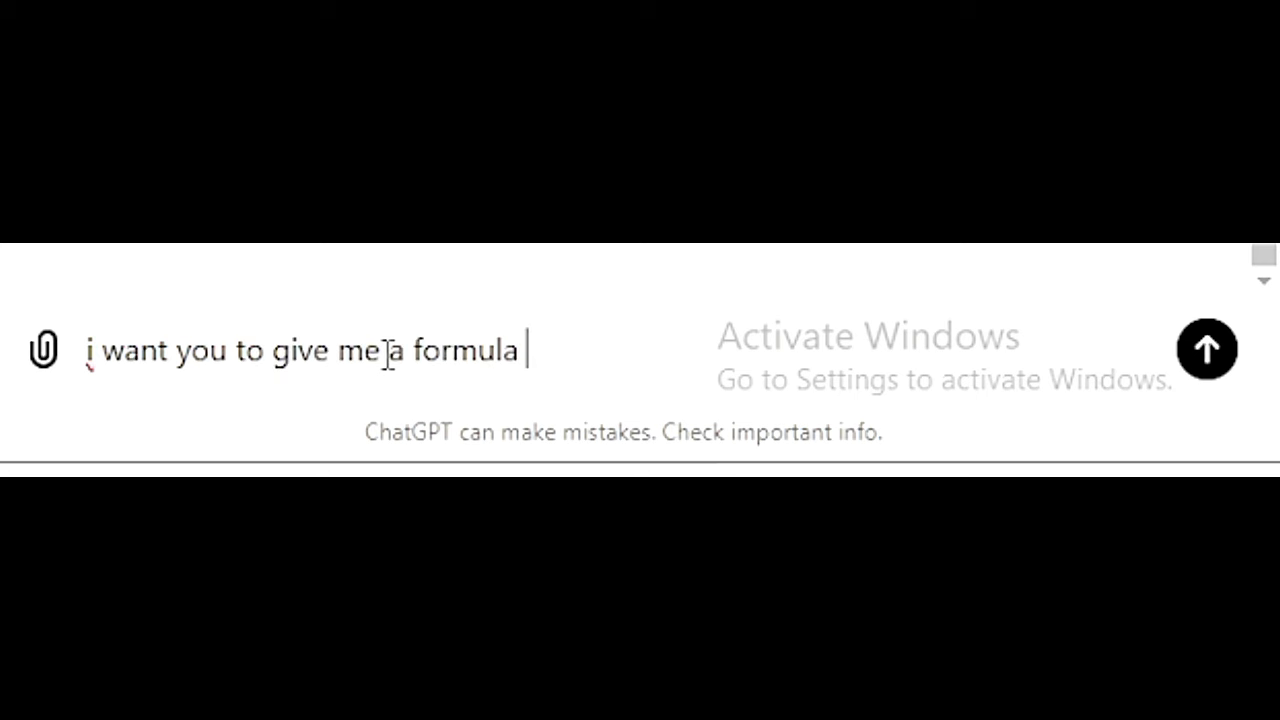
{"action": "type", "text": "for my"}
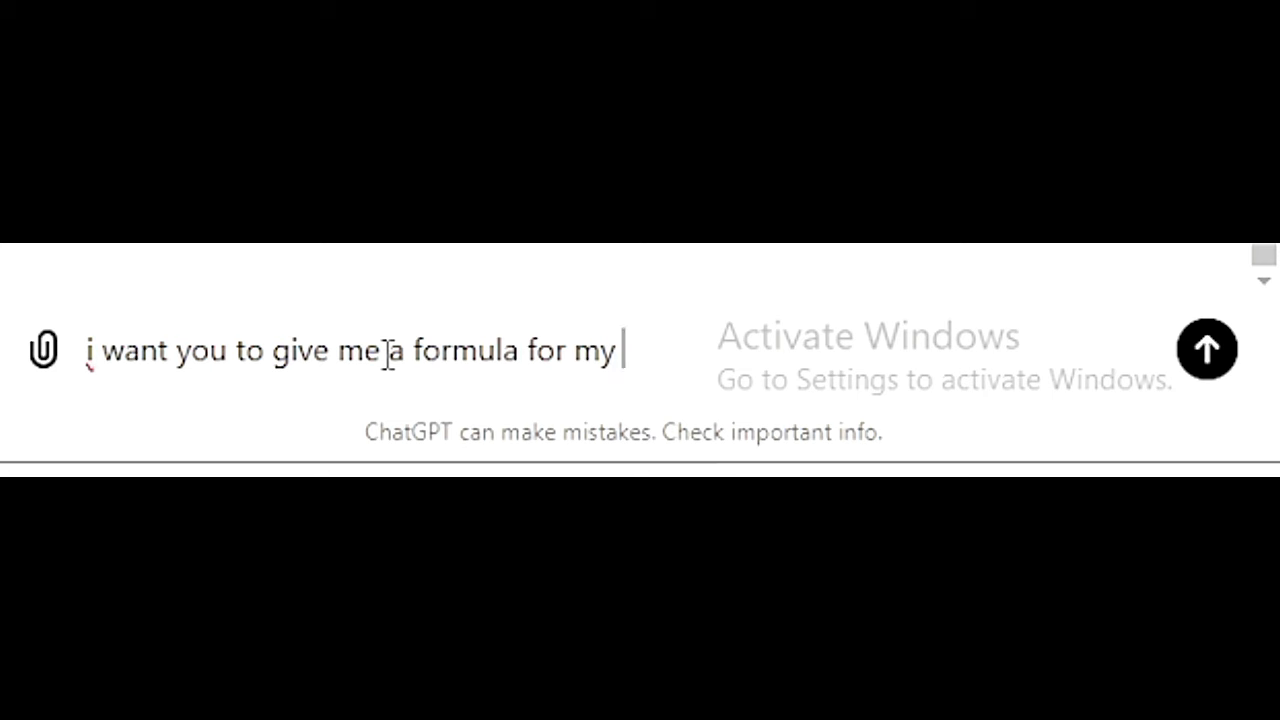
{"action": "type", "text": " ex"}
{"action": "key", "text": "BackSpace"}
{"action": "key", "text": "BackSpace"}
{"action": "key", "text": "BackSpace"}
{"action": "key", "text": "BackSpace"}
{"action": "type", "text": "g"}
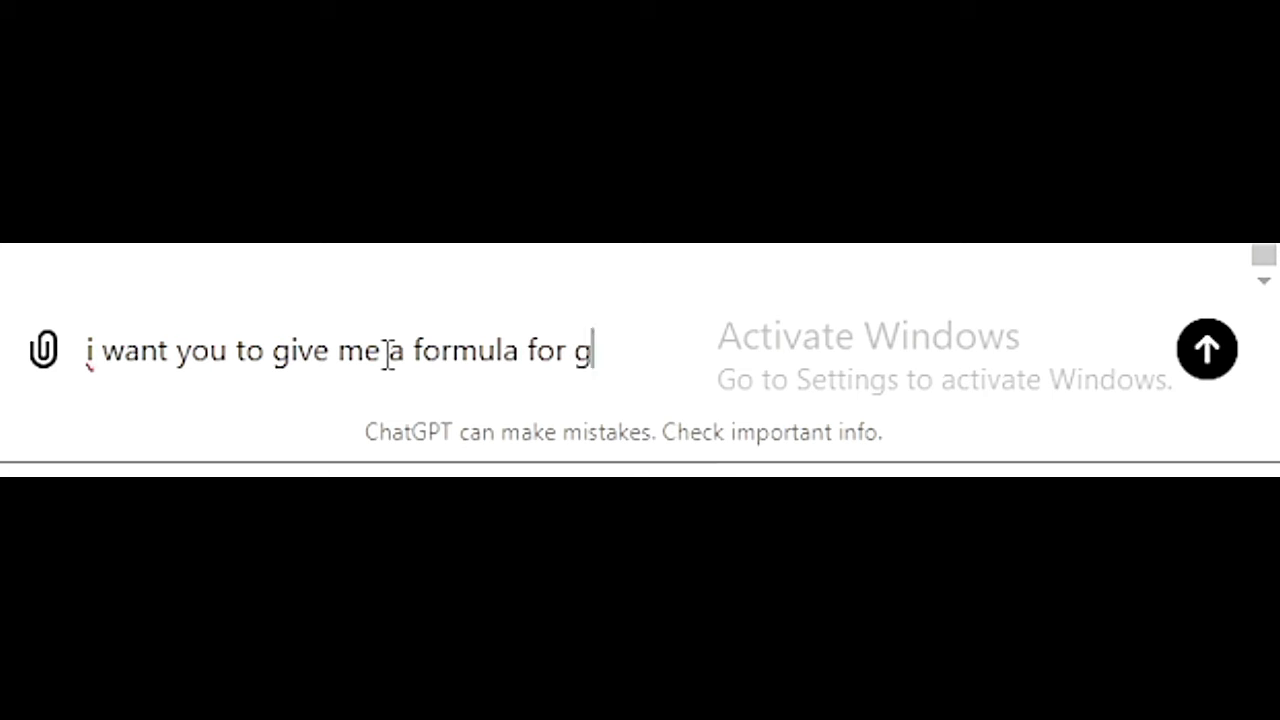
{"action": "type", "text": "rading in"}
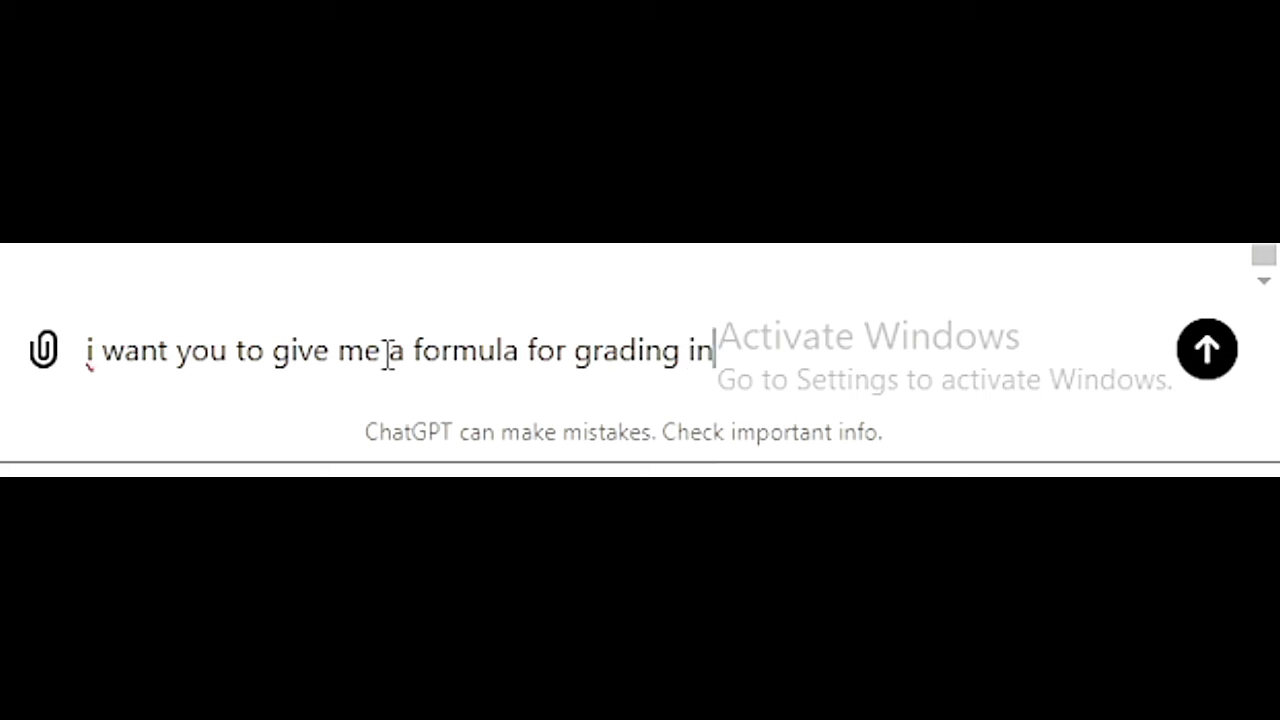
{"action": "type", "text": " my exce"}
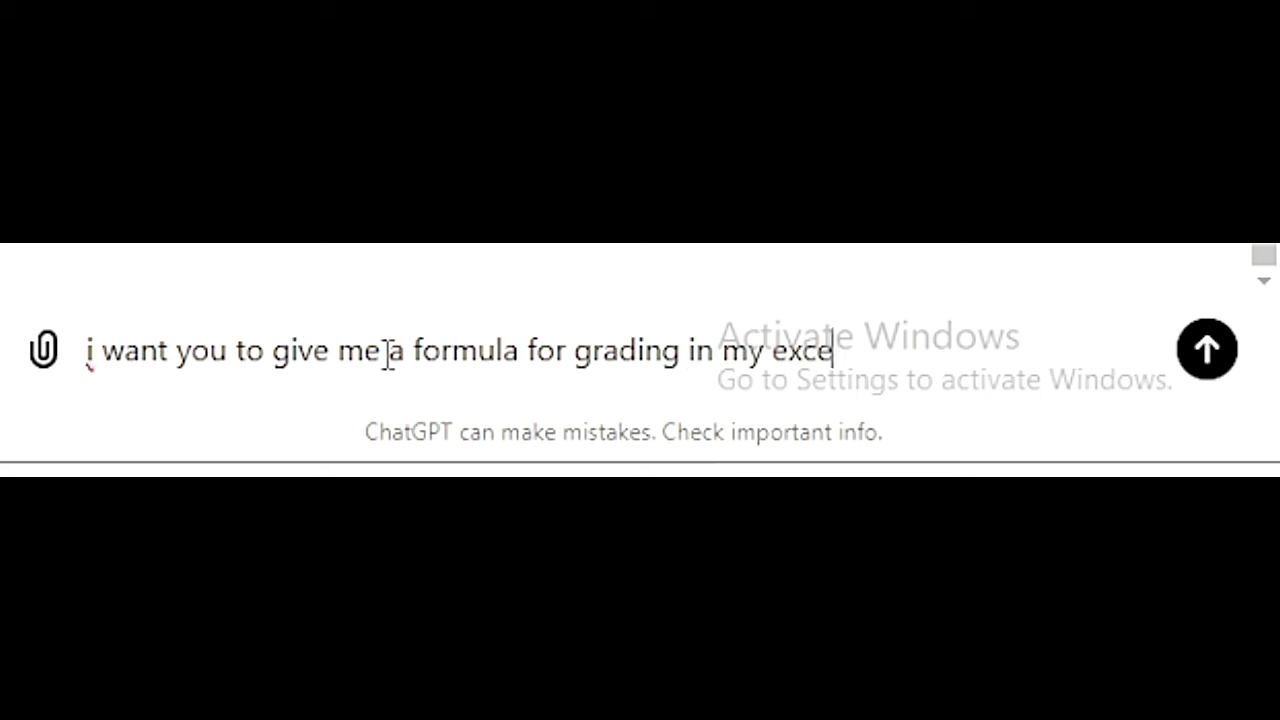
{"action": "type", "text": "l. w"}
{"action": "type", "text": "here "}
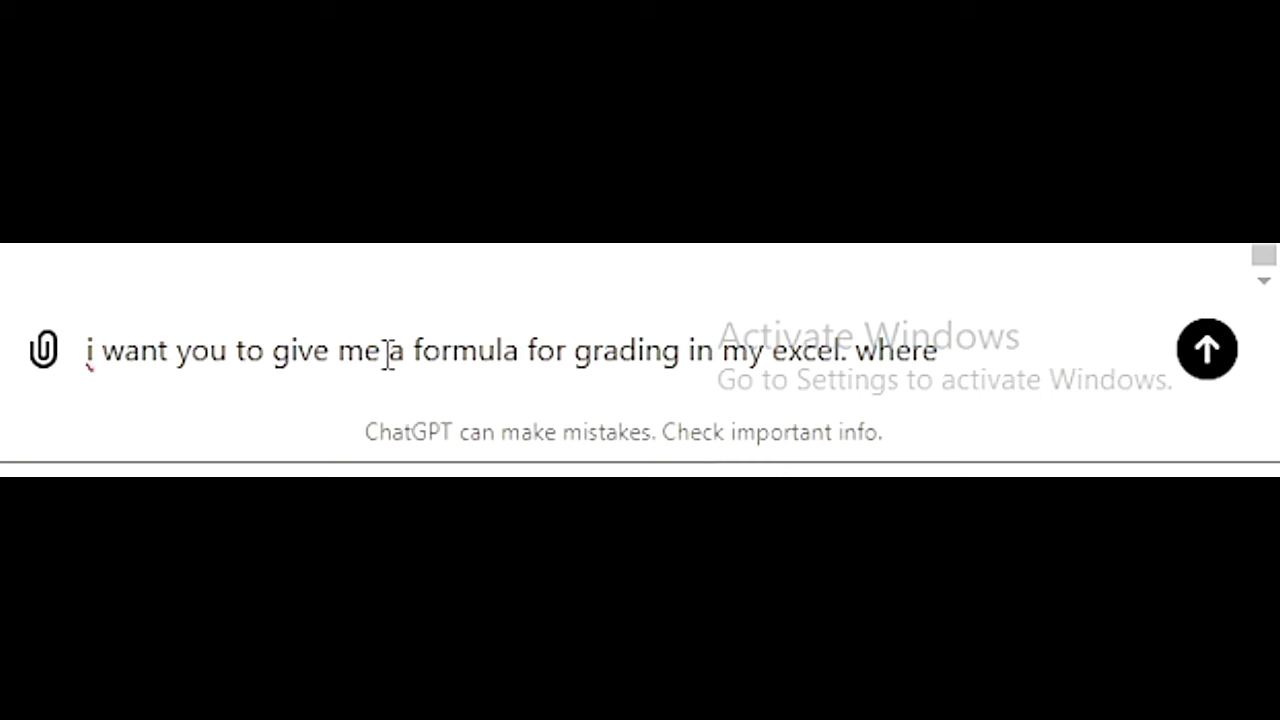
{"action": "type", "text": "70 "}
{"action": "type", "text": "and an"}
{"action": "key", "text": "BackSpace"}
{"action": "type", "text": "bo"}
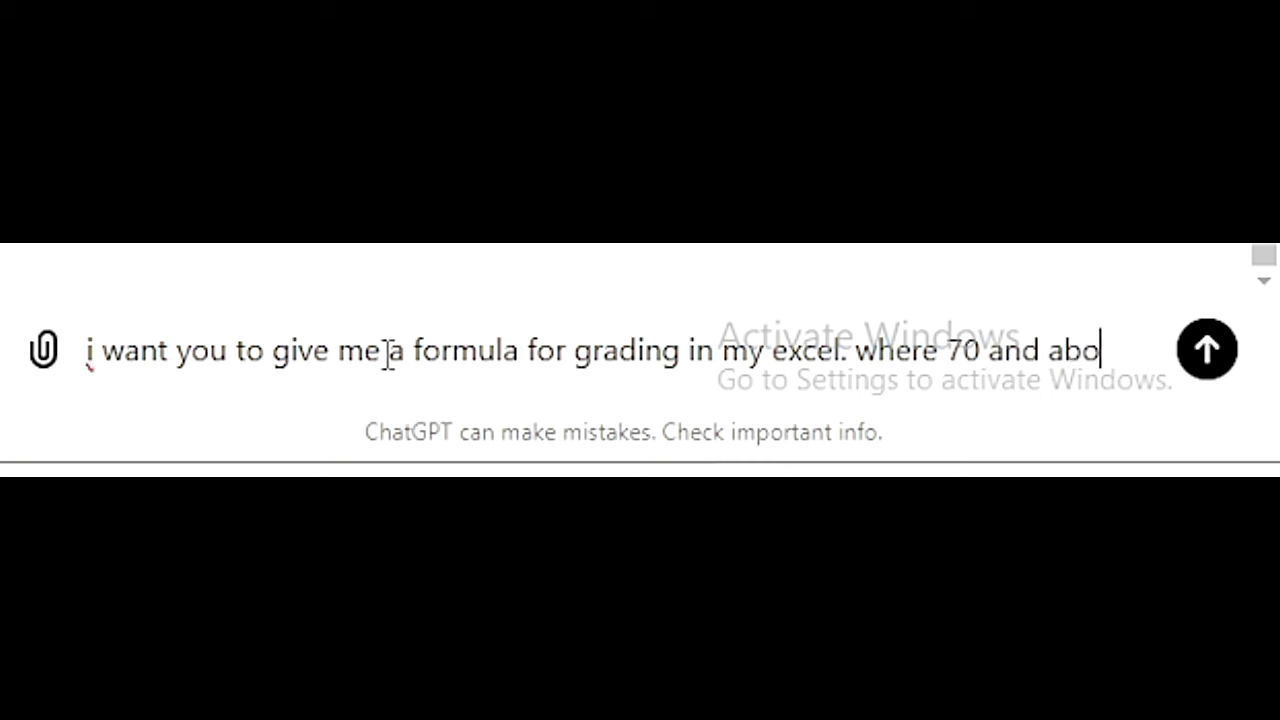
{"action": "type", "text": "ve is"}
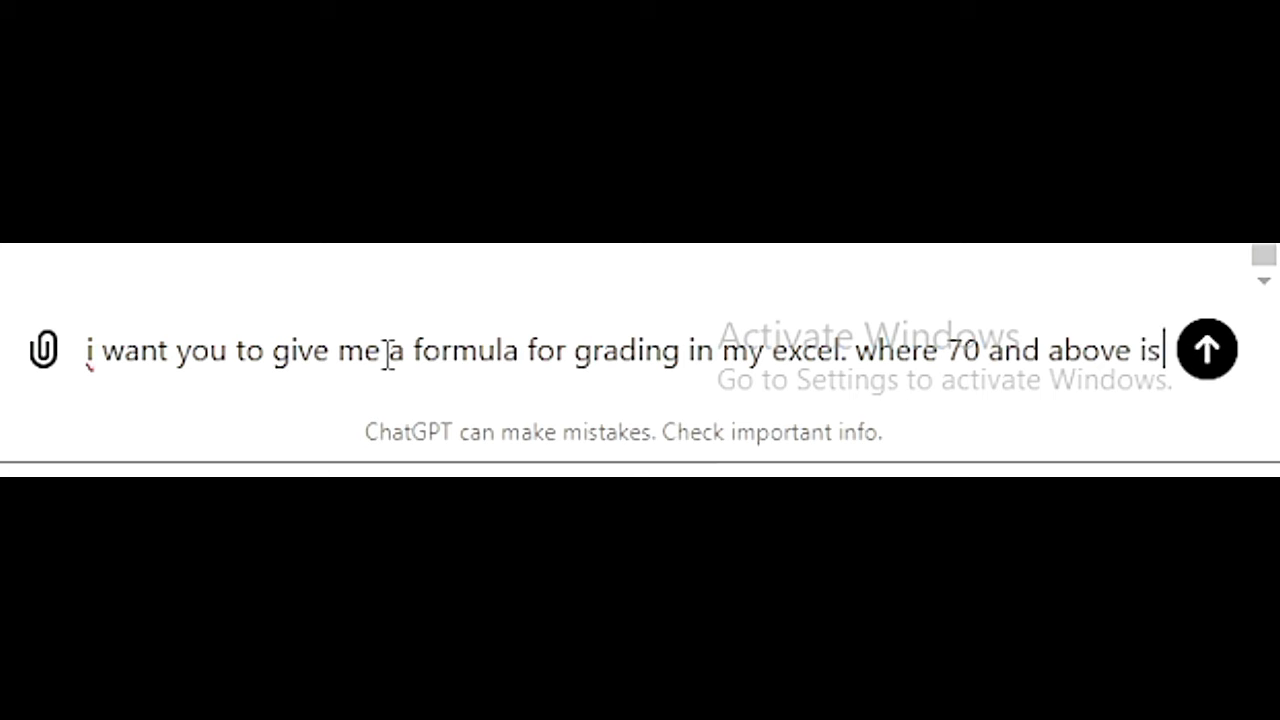
{"action": "type", "text": " A"}
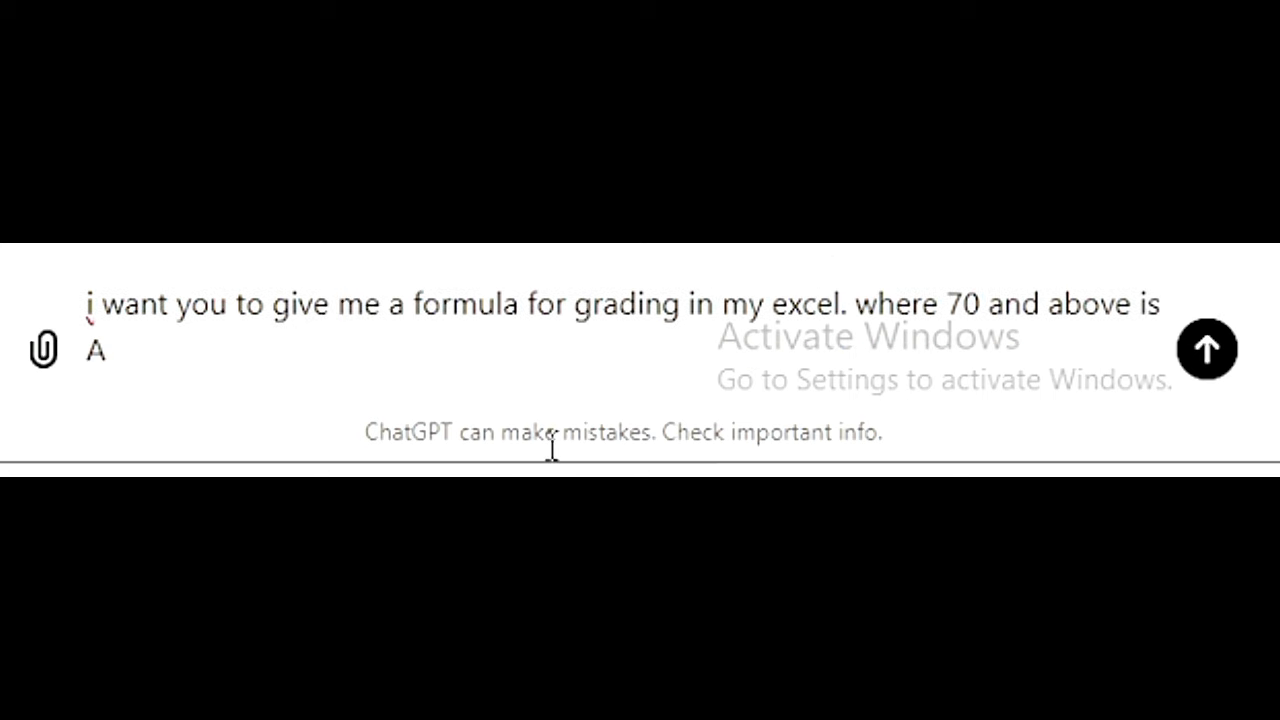
{"action": "type", "text": " A"}
{"action": "key", "text": "BackSpace"}
{"action": "type", "text": "and "}
{"action": "type", "text": "0"}
{"action": "key", "text": "BackSpace"}
{"action": "type", "text": "0"}
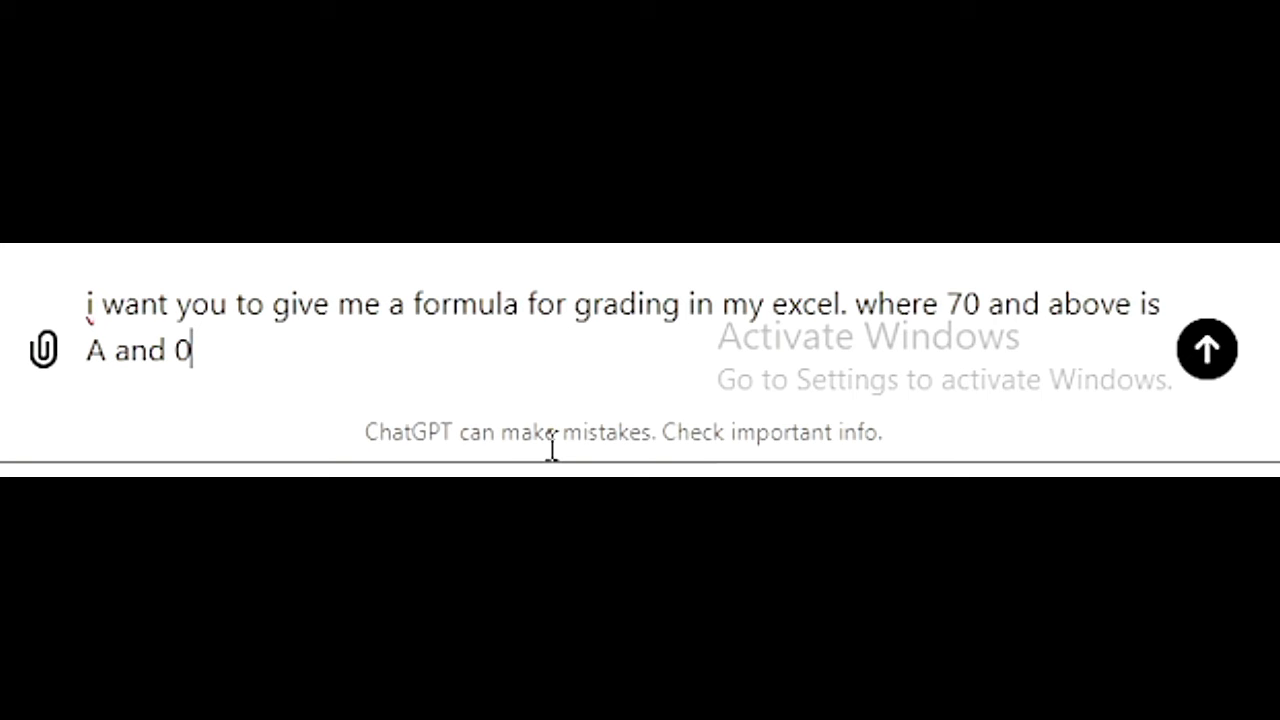
{"action": "key", "text": "BackSpace"}
Step: Complete the grading criteria: 60 to 69 is B, 50 to 59 is C, below 50 is failed
{"action": "type", "text": "60"}
{"action": "type", "text": " t"}
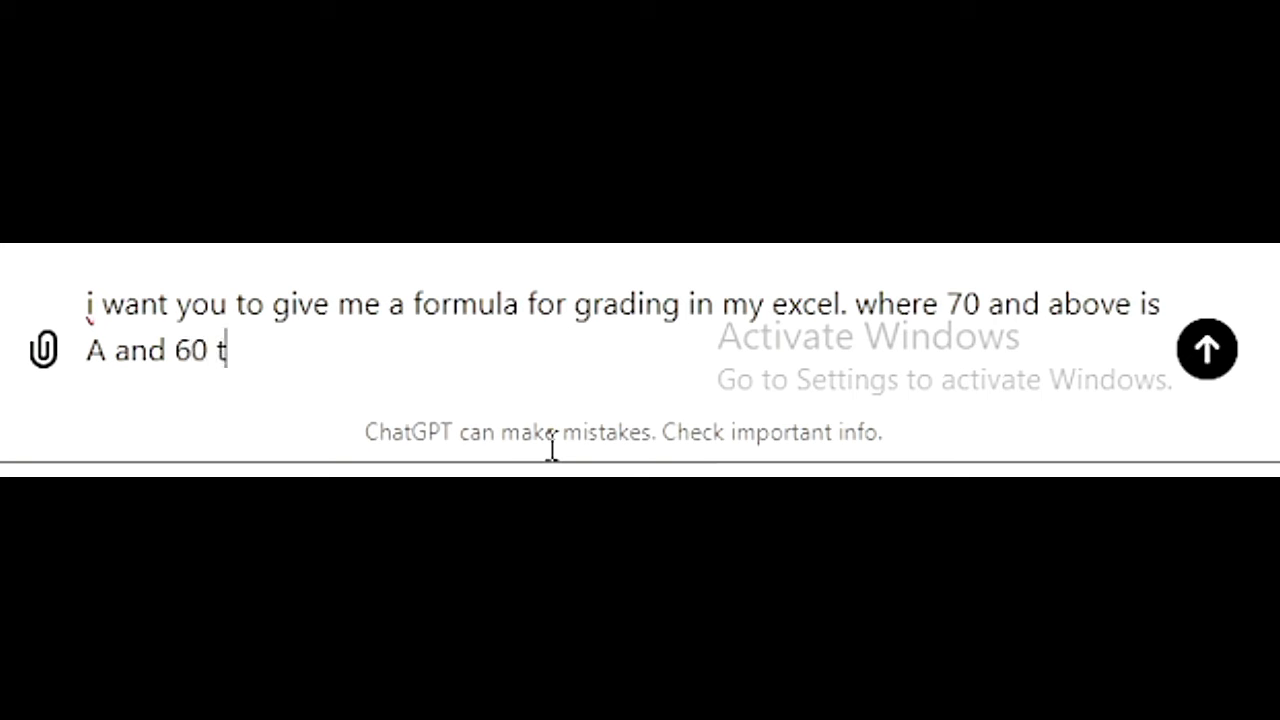
{"action": "type", "text": "o 69"}
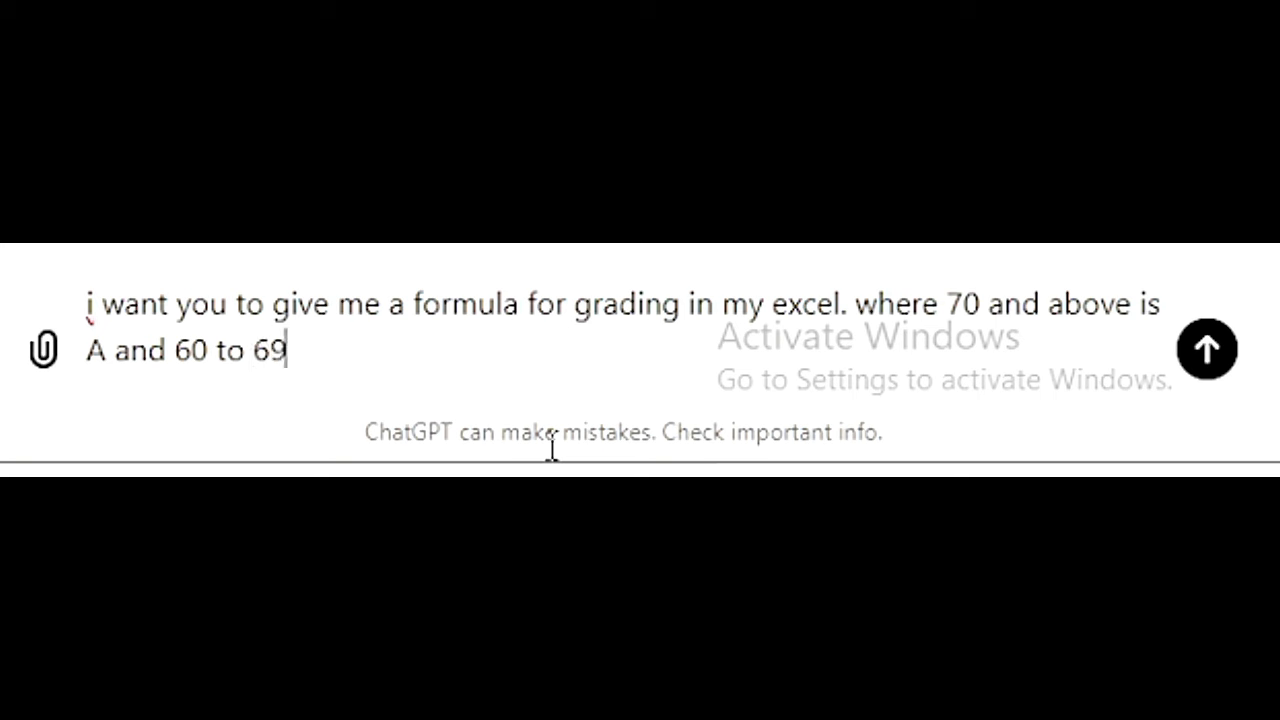
{"action": "type", "text": " id"}
{"action": "key", "text": "BackSpace"}
{"action": "type", "text": "s b"}
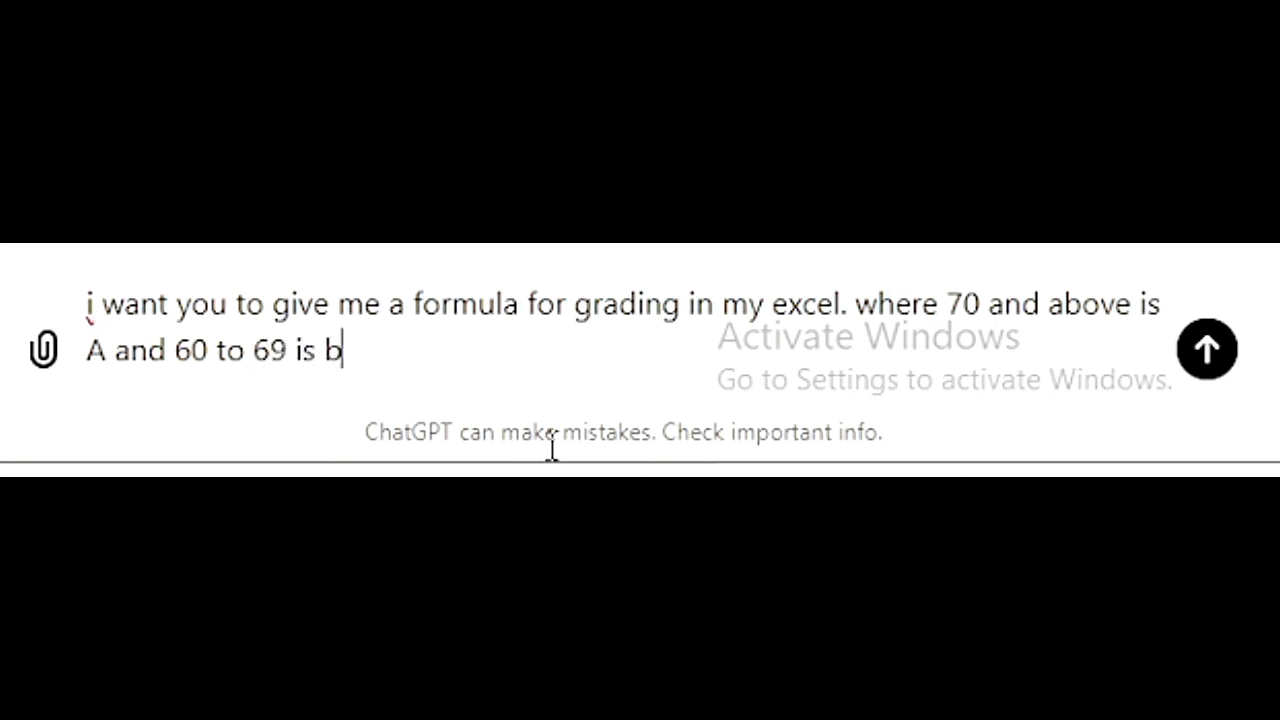
{"action": "key", "text": "BackSpace"}
{"action": "type", "text": "B"}
{"action": "key", "text": "BackSpace"}
{"action": "type", "text": ","}
{"action": "type", "text": " 50"}
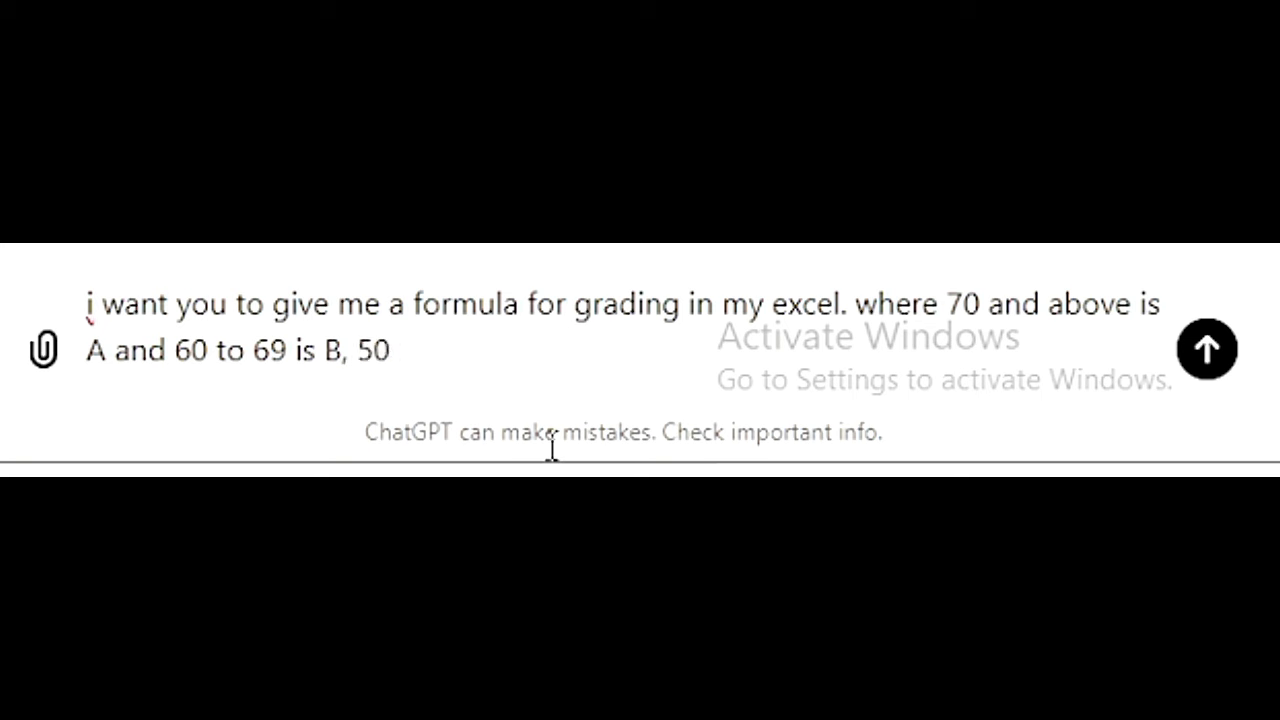
{"action": "type", "text": " TO"}
{"action": "key", "text": "BackSpace"}
{"action": "type", "text": "o"}
{"action": "type", "text": " 59 "}
{"action": "type", "text": "i"}
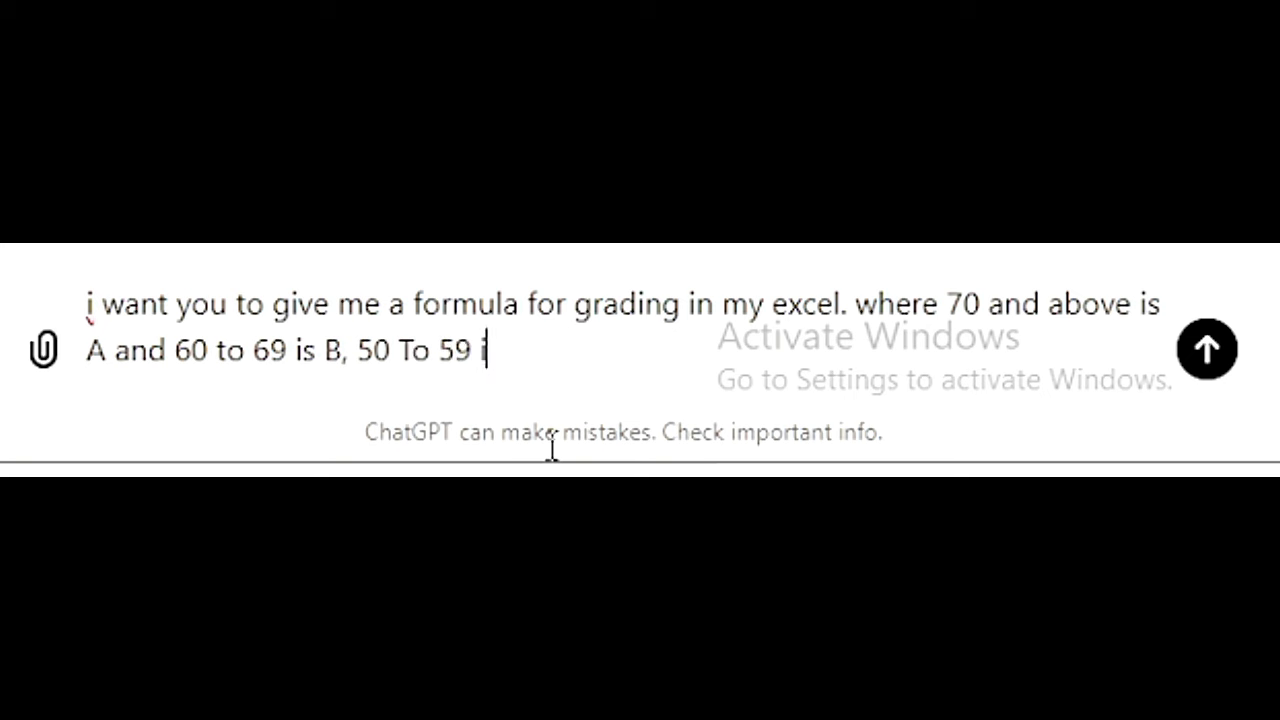
{"action": "type", "text": "s C"}
{"action": "type", "text": " an"}
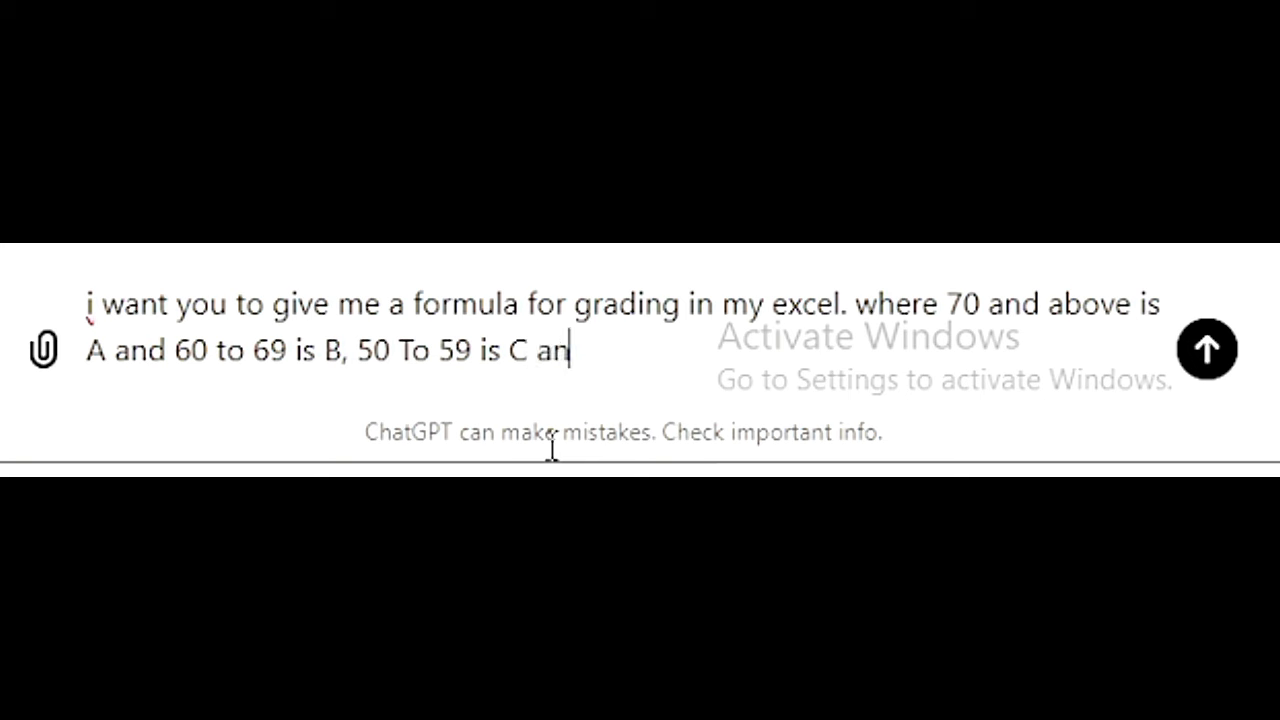
{"action": "type", "text": "d any"}
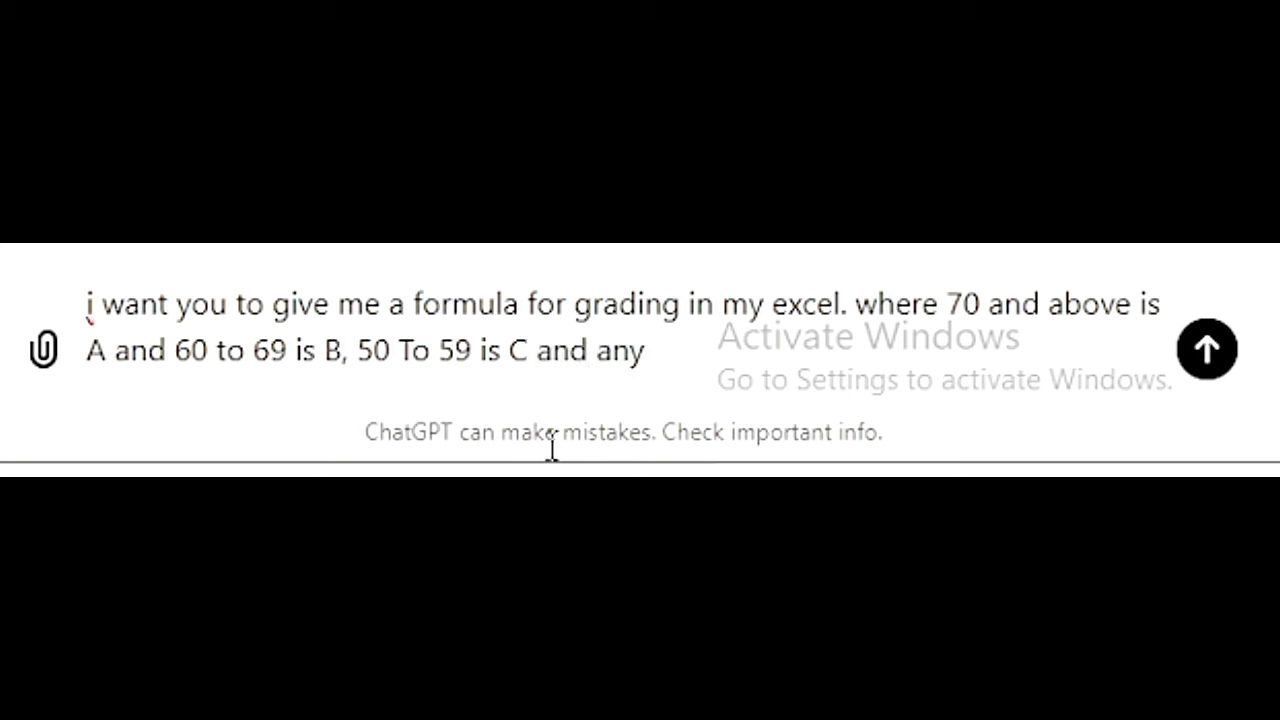
{"action": "type", "text": " am"}
{"action": "key", "text": "BackSpace"}
{"action": "key", "text": "BackSpace"}
{"action": "type", "text": "other ma"}
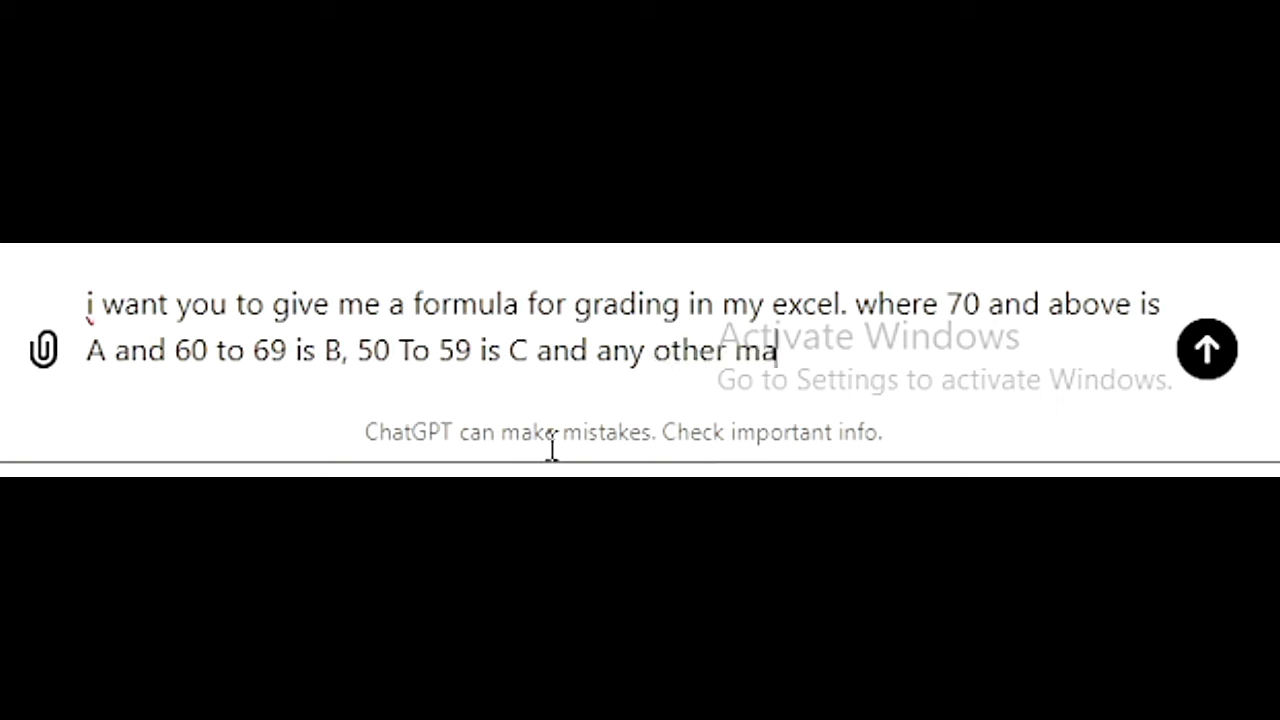
{"action": "type", "text": "rk "}
{"action": "type", "text": "below "}
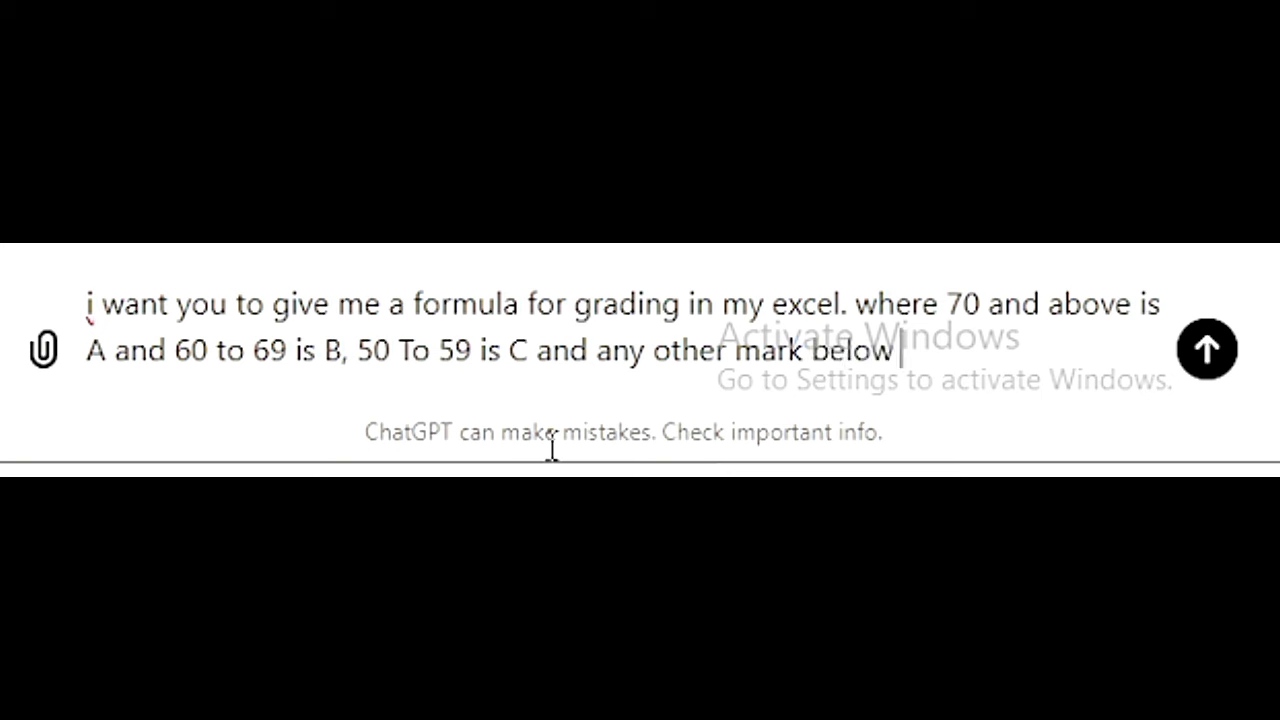
{"action": "type", "text": "50 i"}
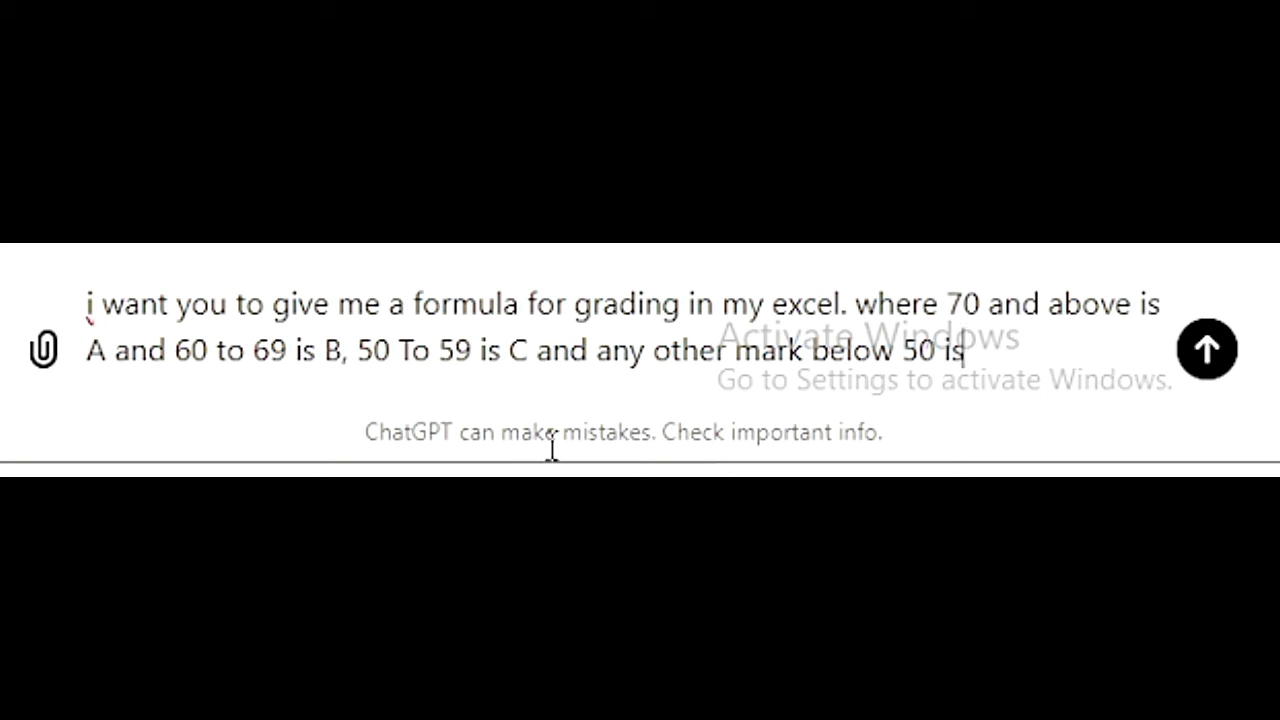
{"action": "type", "text": "s f"}
{"action": "key", "text": "BackSpace"}
{"action": "type", "text": "fauk"}
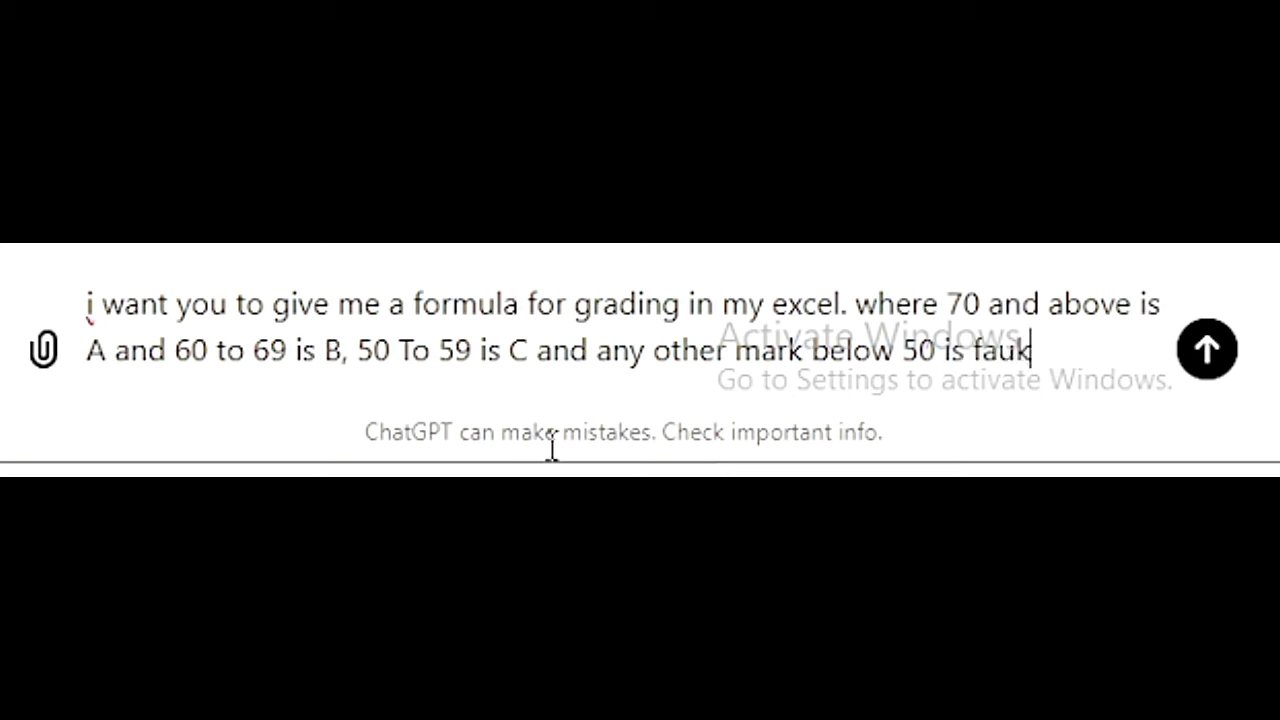
{"action": "key", "text": "BackSpace"}
{"action": "key", "text": "BackSpace"}
{"action": "type", "text": "iled"}
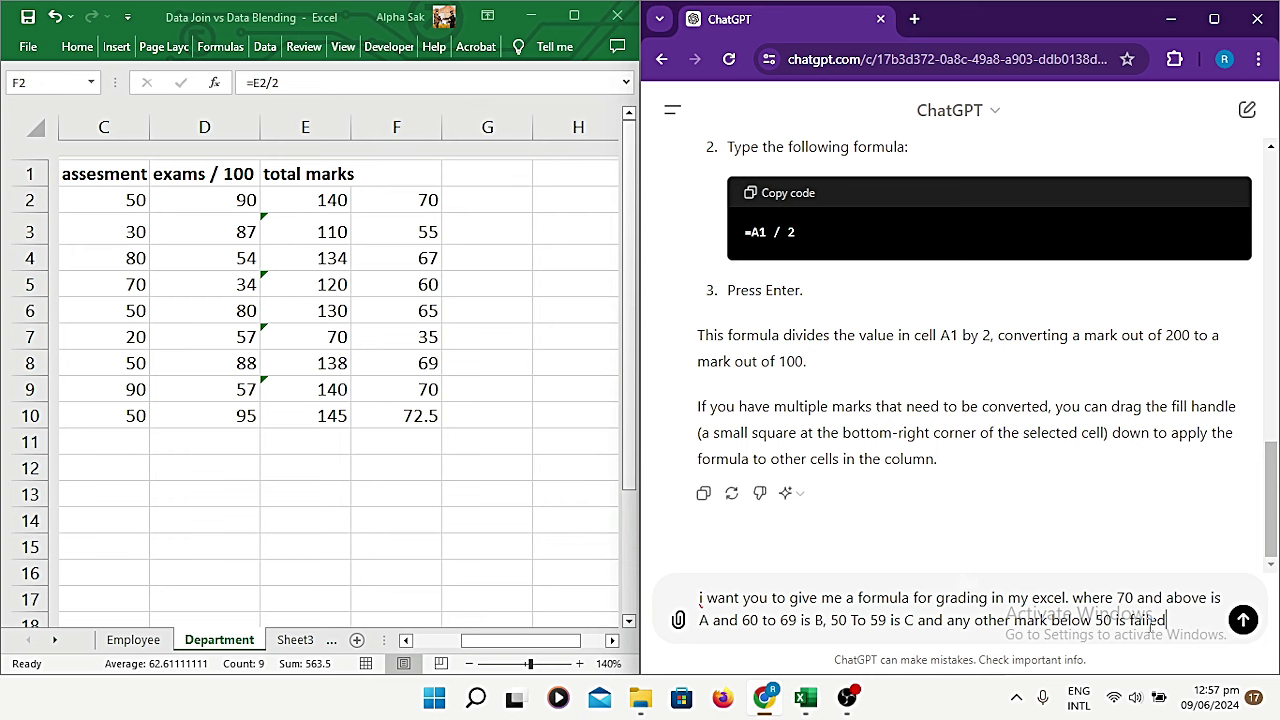
Step: Send the grading request and review the returned =IF(A2>=70,"A",IF(A2>=60,"B",IF(A2>=50,"C","Failed"))) formula
{"action": "left_click", "coordinate": [1240, 634]}
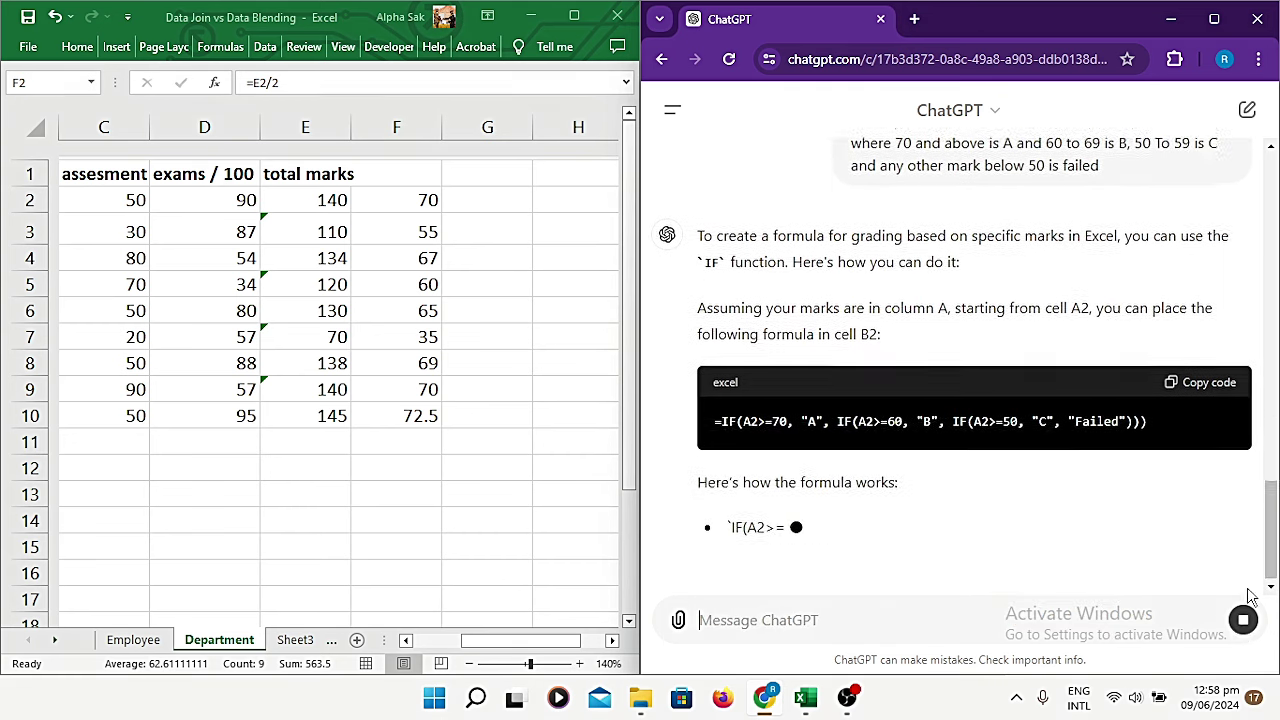
{"action": "scroll", "coordinate": [1248, 596], "scroll_direction": "up", "scroll_amount": 2}
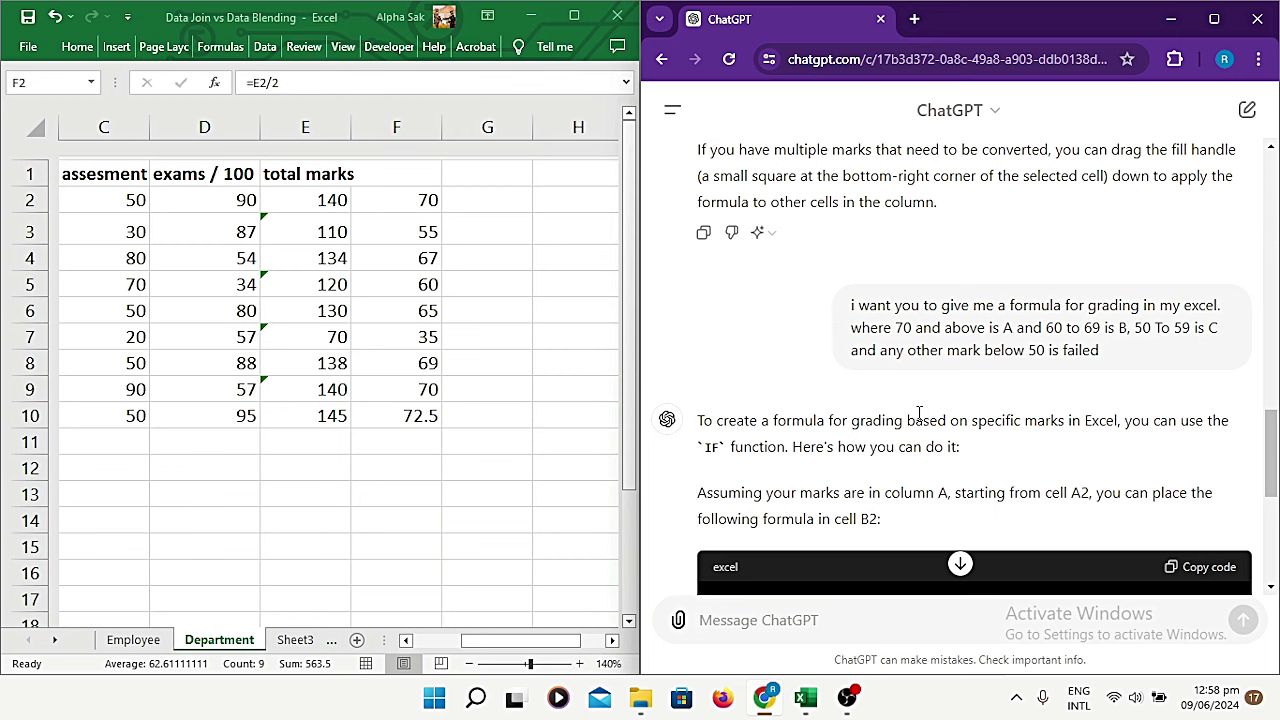
{"action": "scroll", "coordinate": [914, 420], "scroll_direction": "down", "scroll_amount": 1}
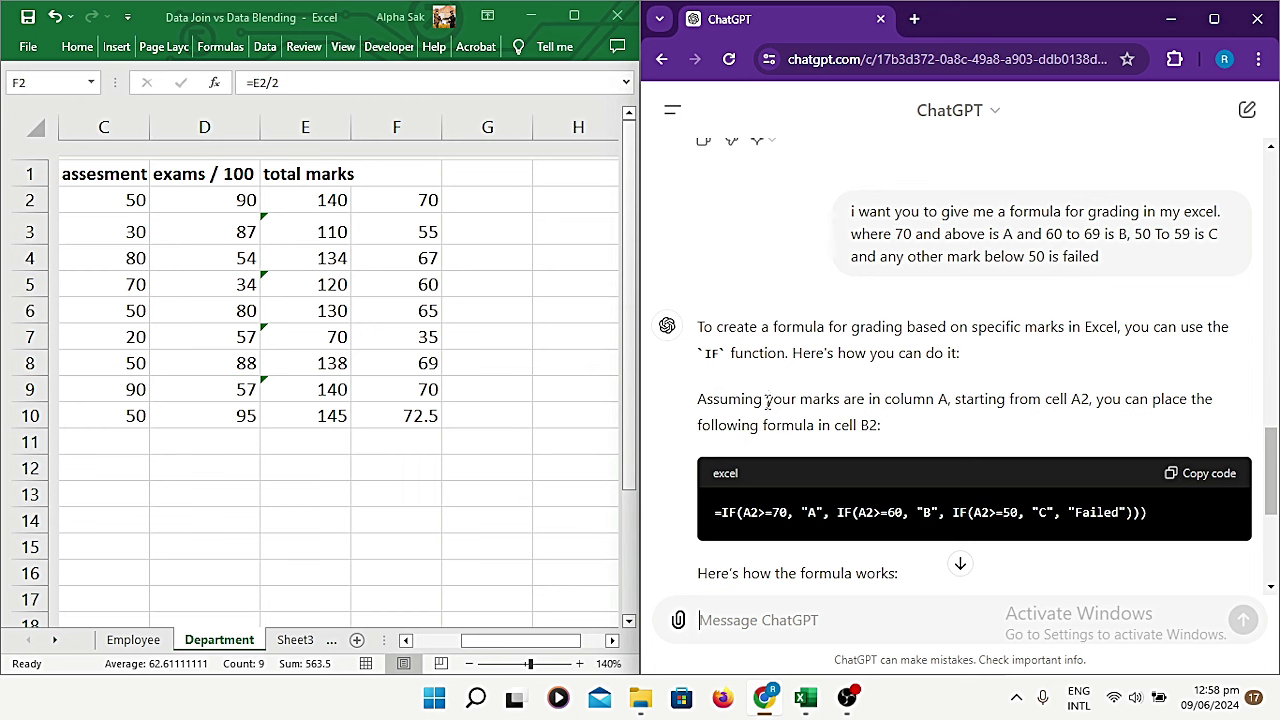
{"action": "scroll", "coordinate": [767, 400], "scroll_direction": "down", "scroll_amount": 1}
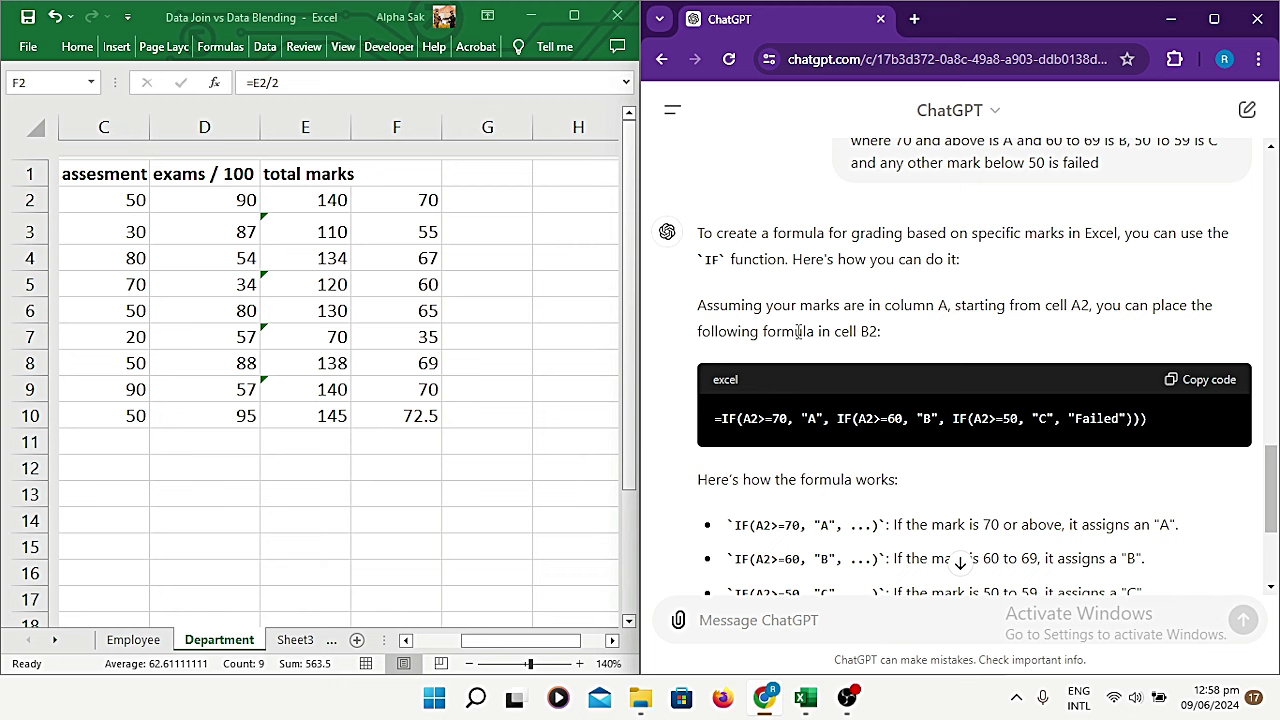
{"action": "scroll", "coordinate": [816, 326], "scroll_direction": "up", "scroll_amount": 1}
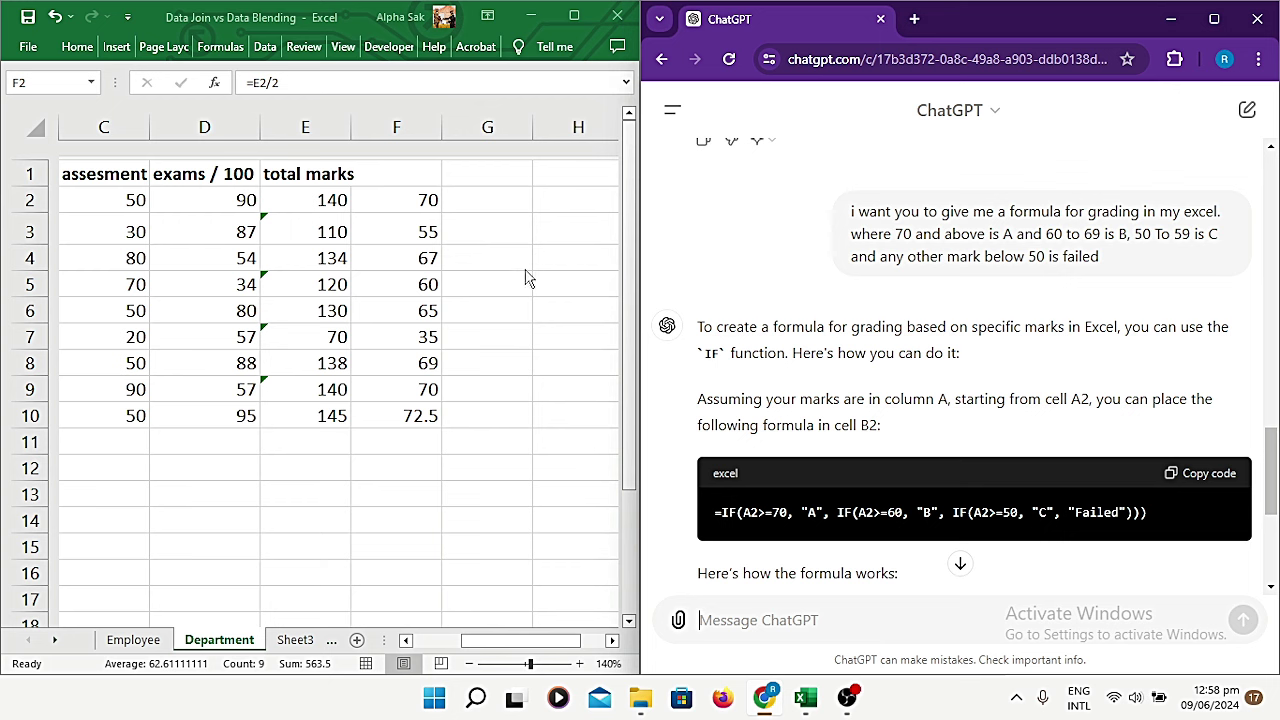
{"action": "left_click", "coordinate": [428, 199]}
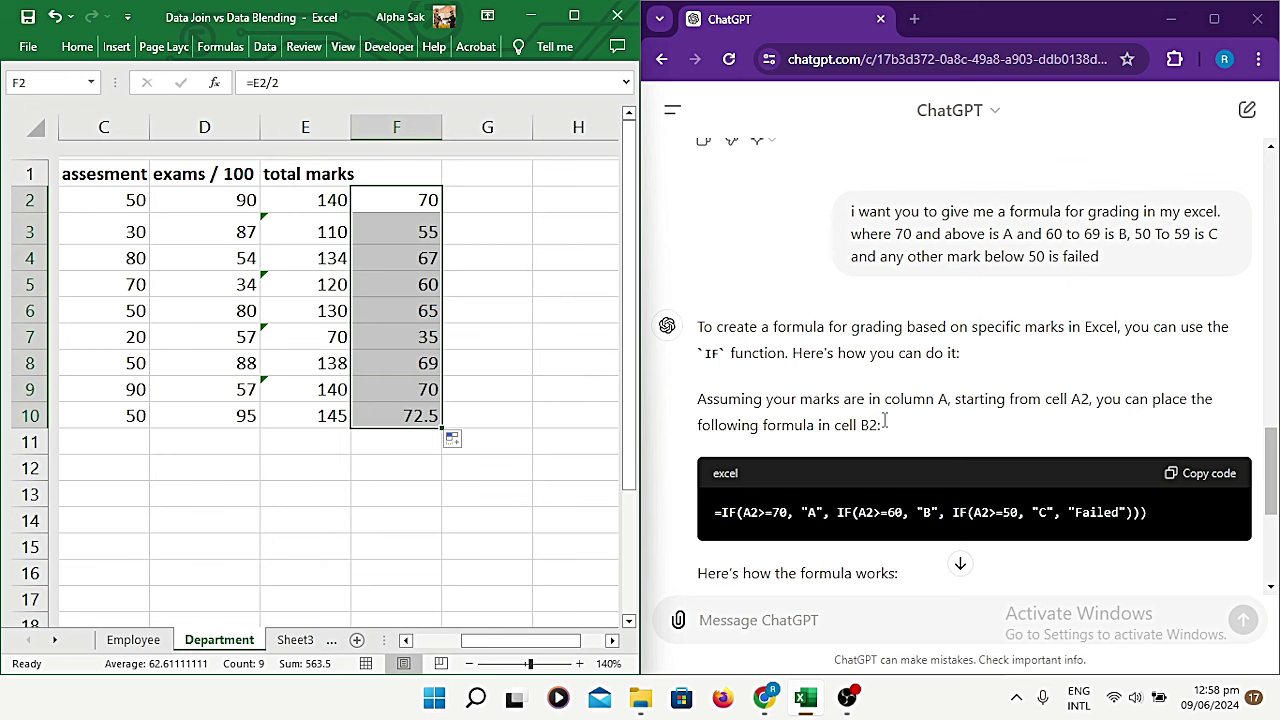
{"action": "left_click", "coordinate": [937, 437]}
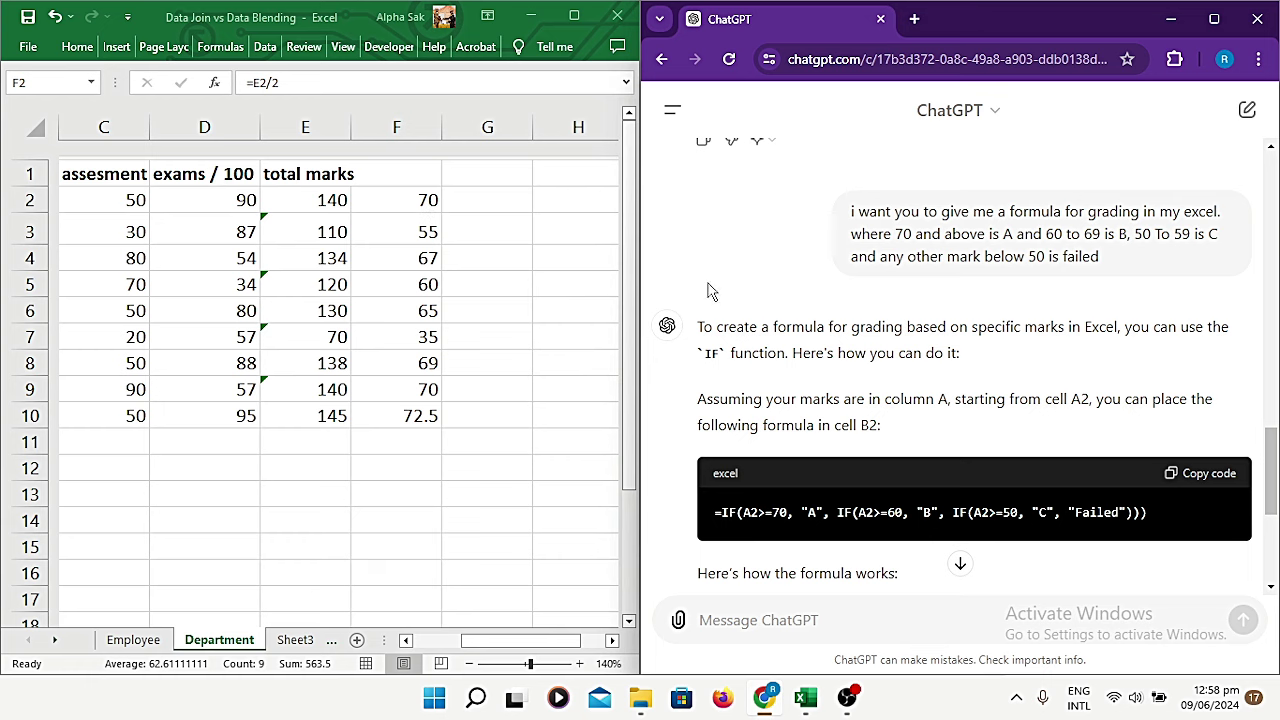
{"action": "scroll", "coordinate": [1066, 478], "scroll_direction": "down", "scroll_amount": 1}
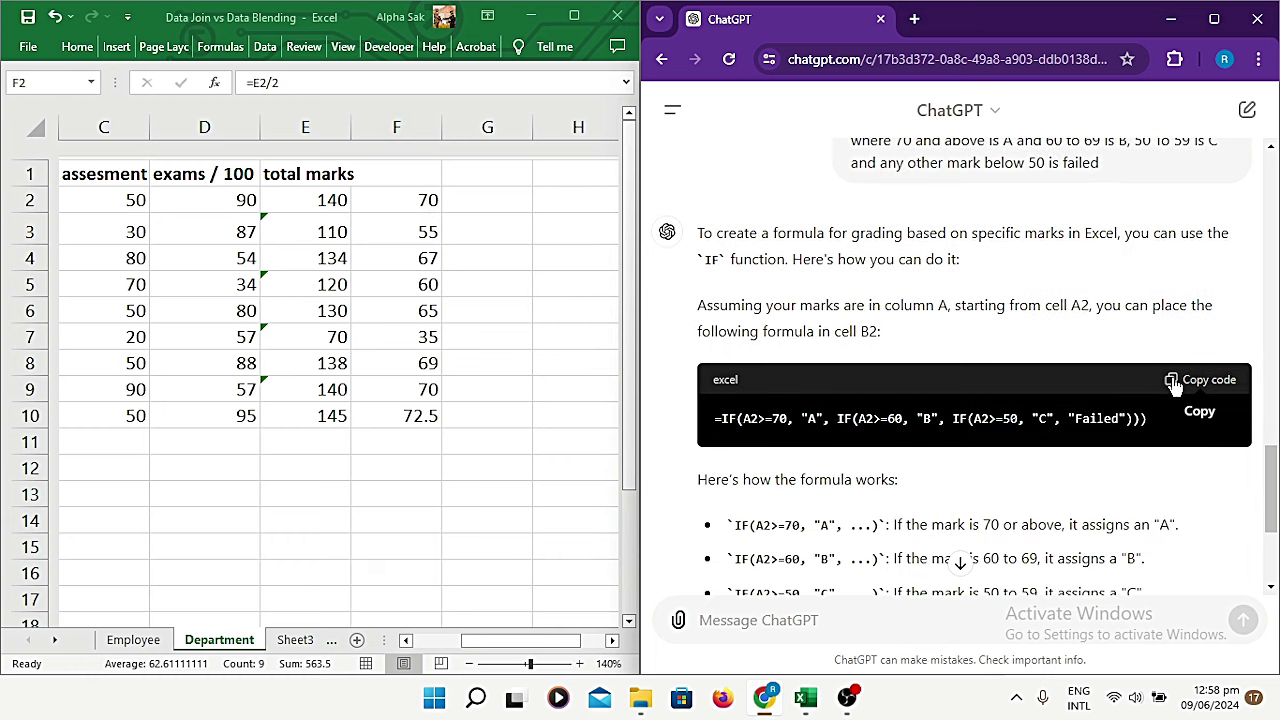
Step: Paste ChatGPT's nested IF grading formula into G2, where it still tests A2 and shows Failed
{"action": "left_click", "coordinate": [1178, 381]}
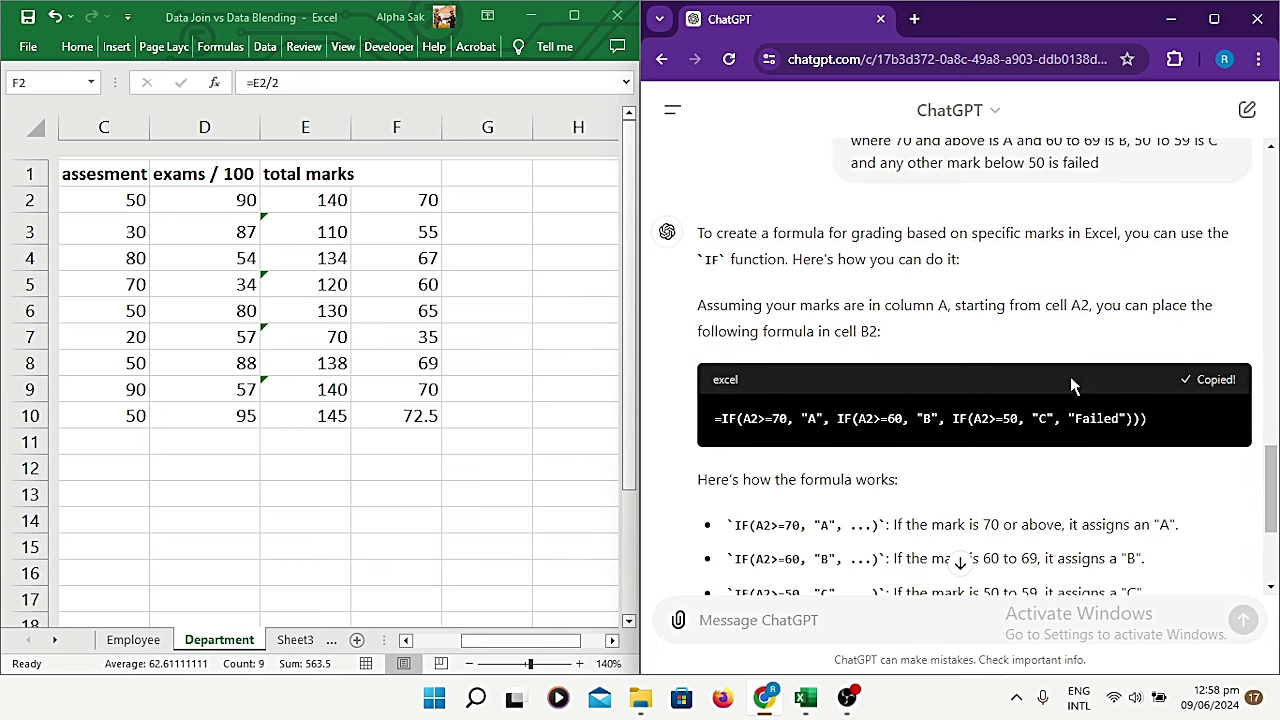
{"action": "key", "text": "alt+Tab"}
{"action": "key", "text": "F2"}
{"action": "left_click", "coordinate": [488, 201]}
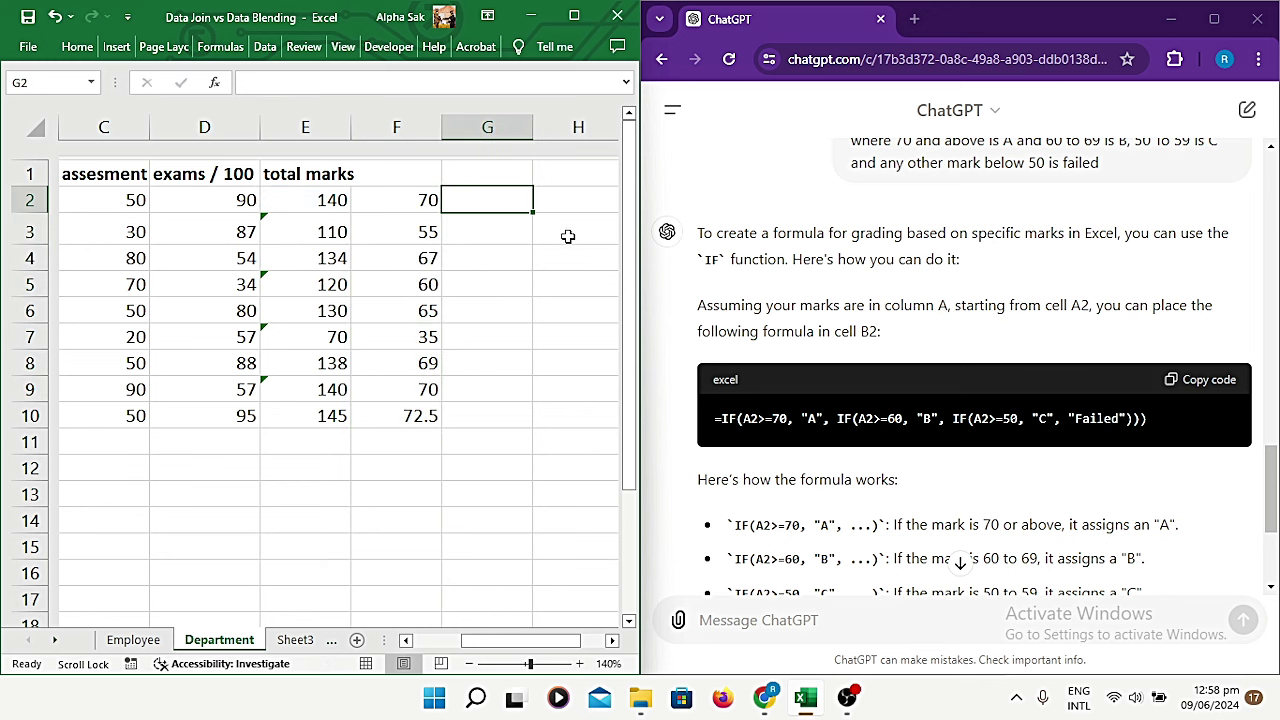
{"action": "right_click", "coordinate": [494, 206]}
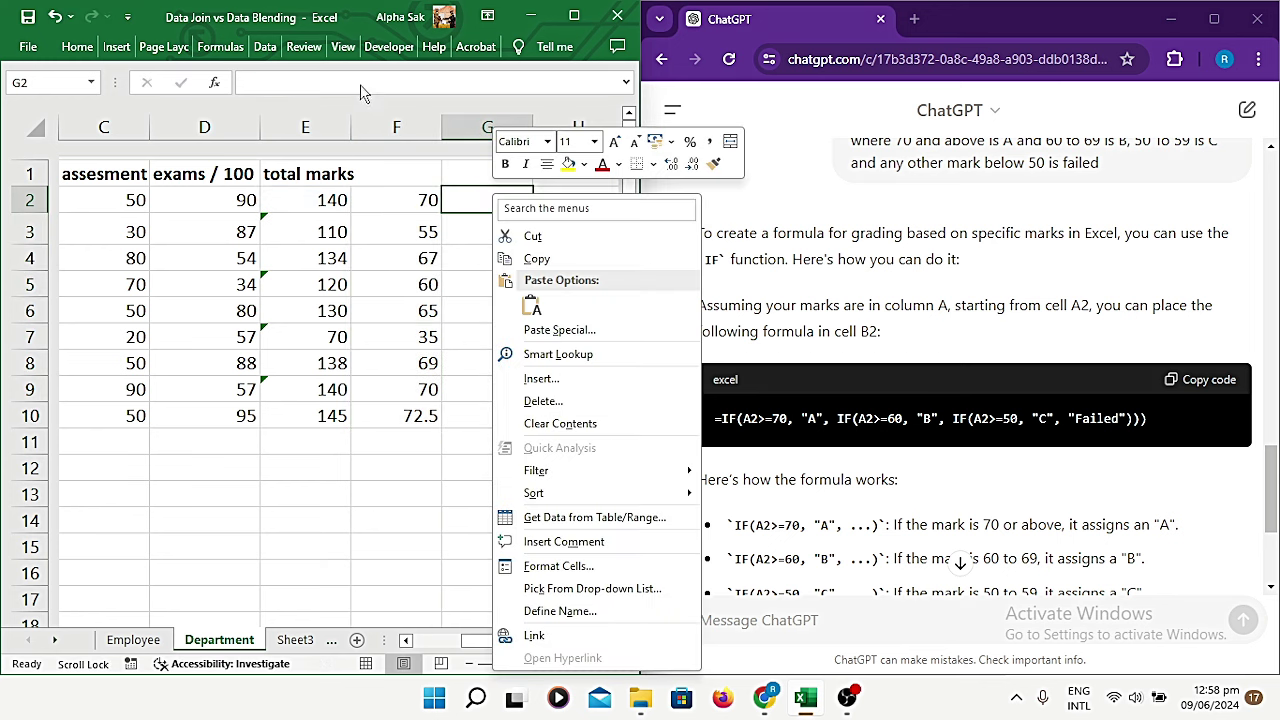
{"action": "left_click", "coordinate": [360, 84]}
{"action": "right_click", "coordinate": [360, 82]}
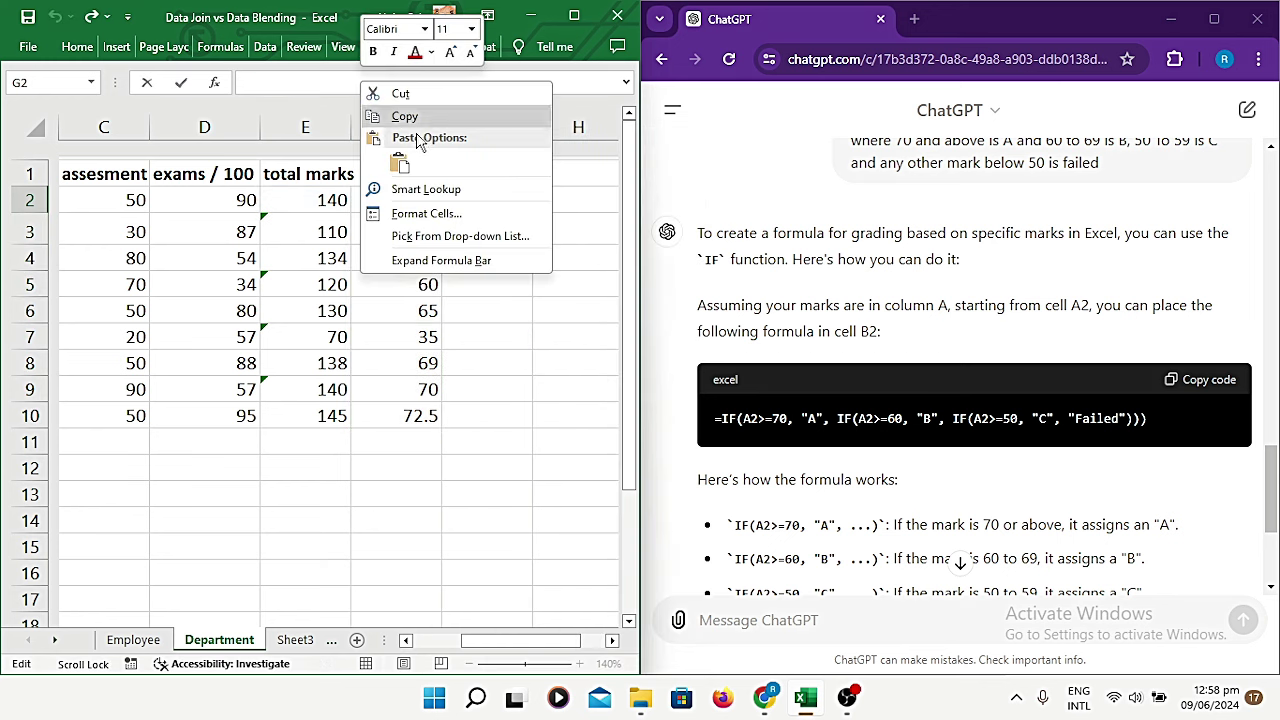
{"action": "left_click", "coordinate": [400, 164]}
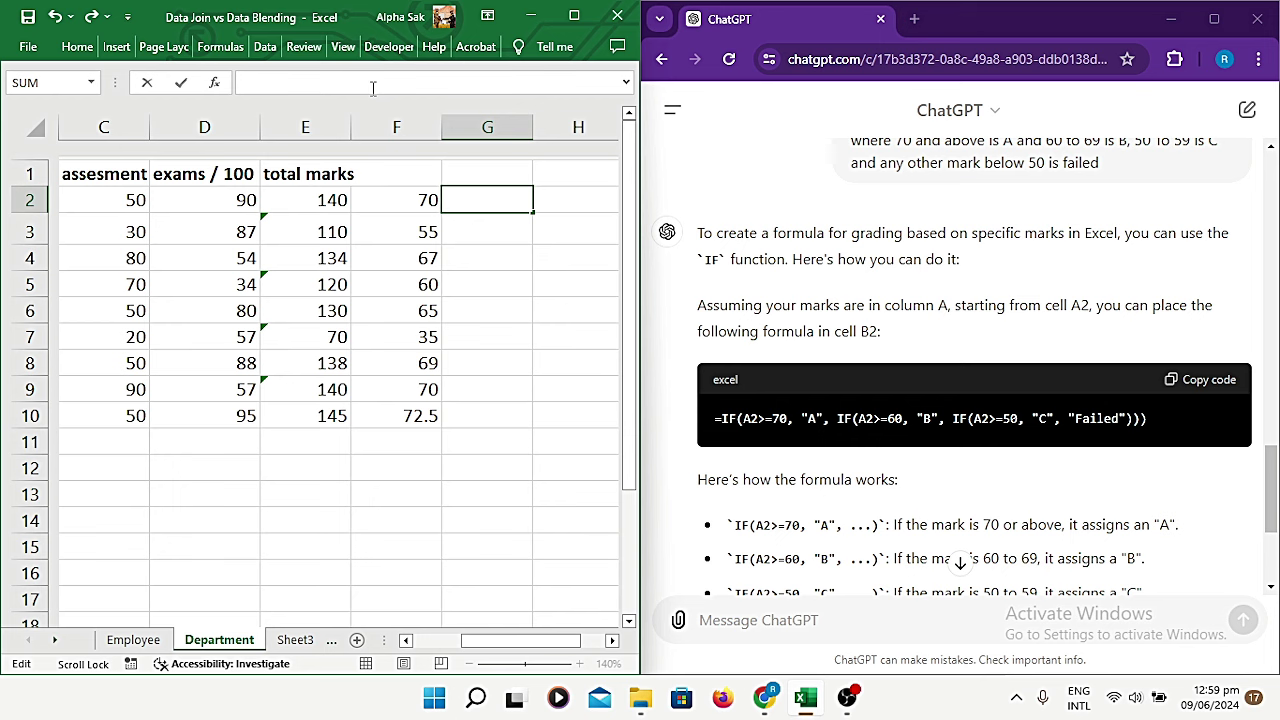
{"action": "left_click", "coordinate": [501, 219]}
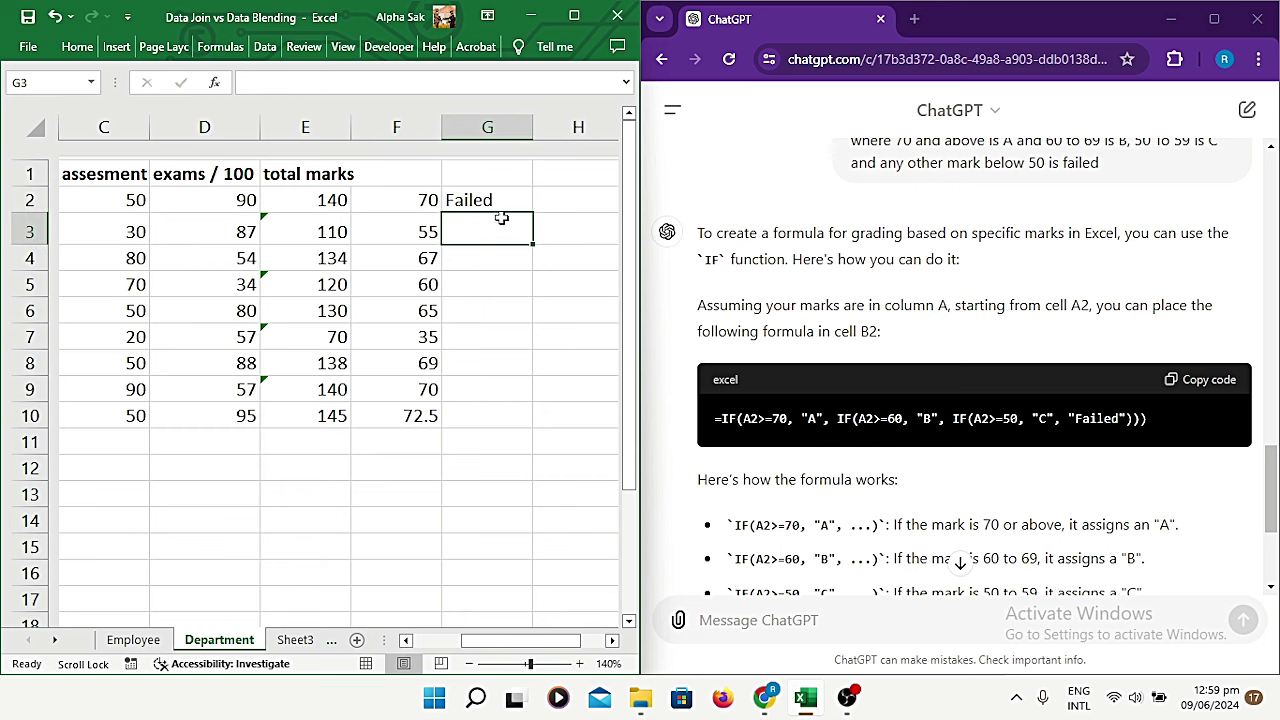
{"action": "left_click", "coordinate": [500, 203]}
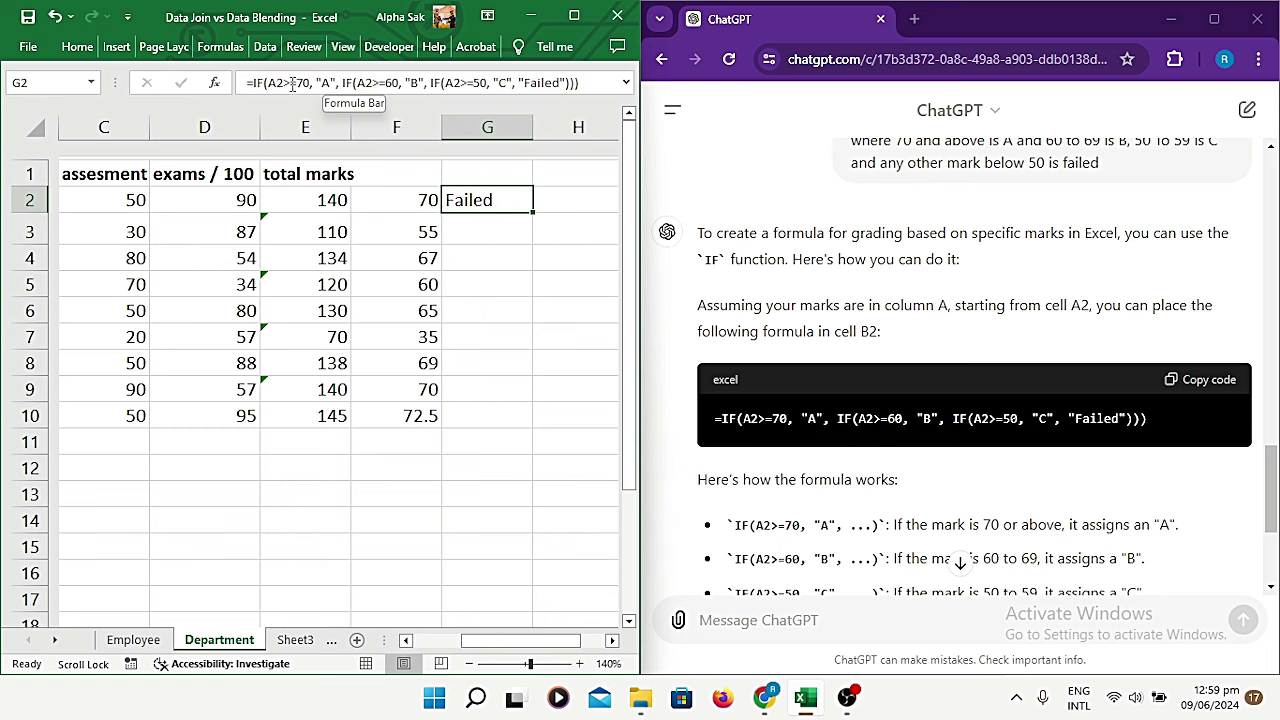
Step: Change all three A2 references in G2's IF formula to F2, so it shows grade A
{"action": "left_click", "coordinate": [282, 83]}
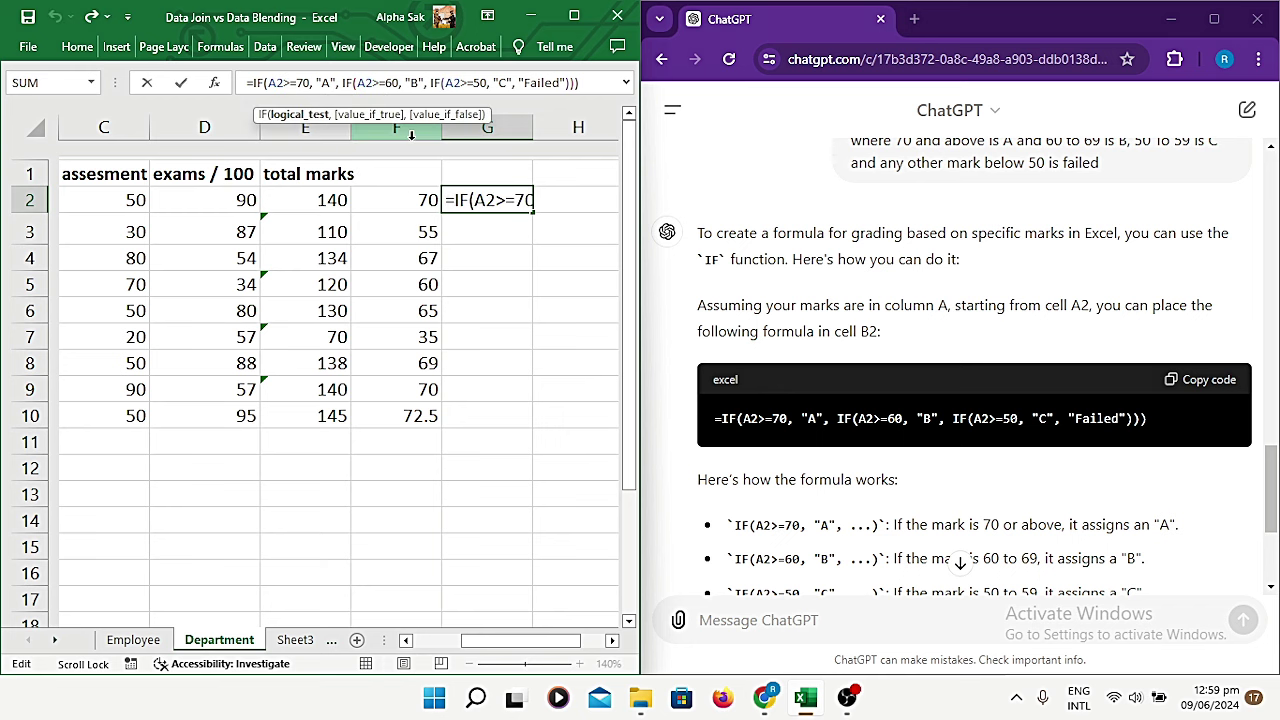
{"action": "key", "text": "BackSpace"}
{"action": "type", "text": "f"}
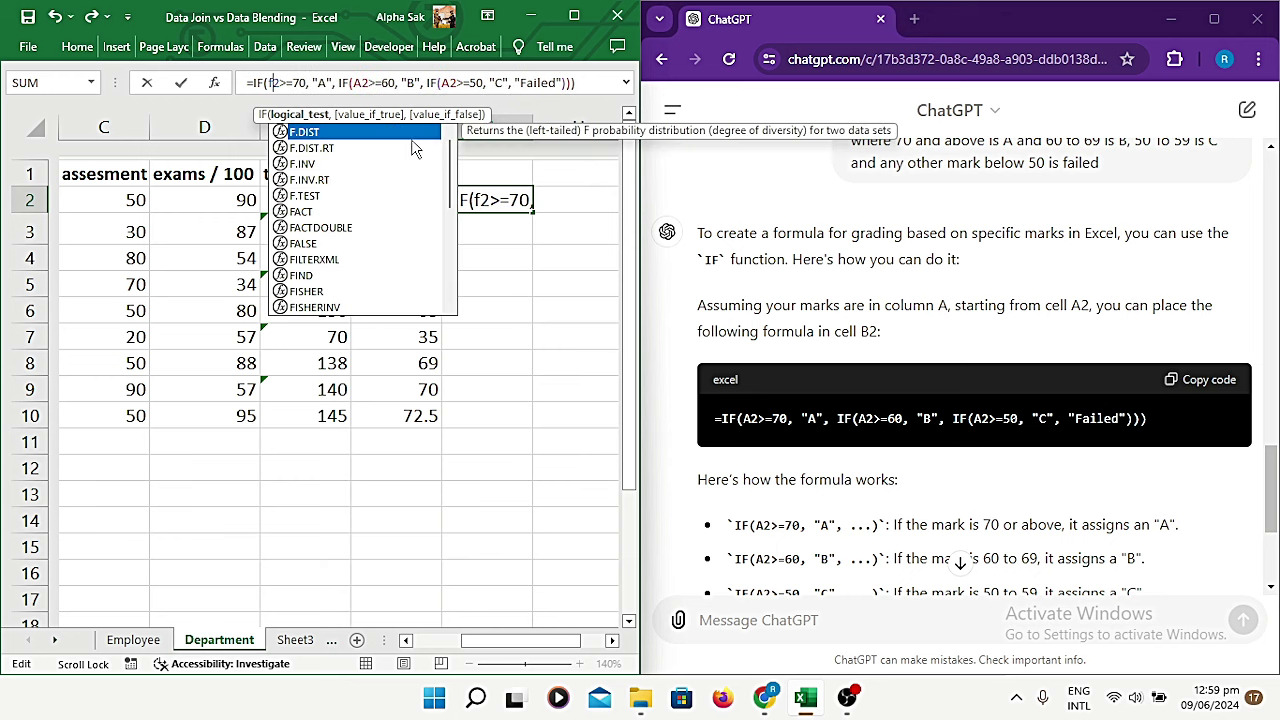
{"action": "key", "text": "BackSpace"}
{"action": "type", "text": "F"}
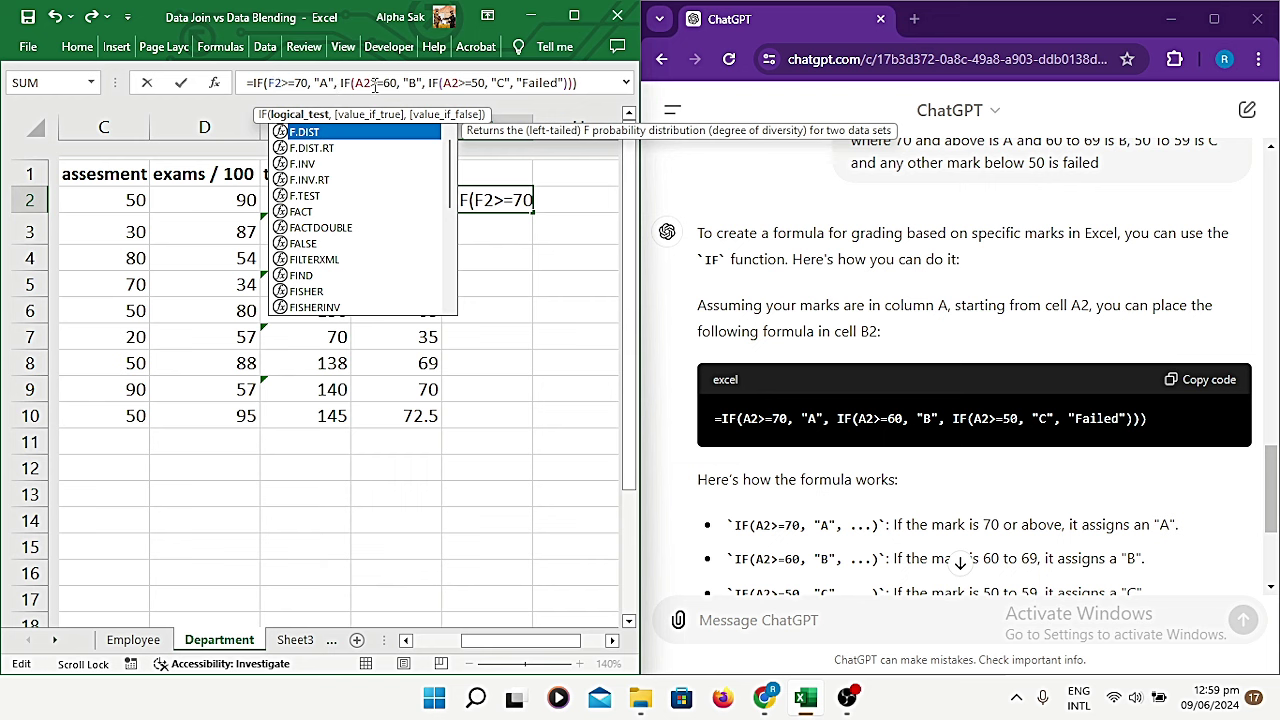
{"action": "left_click", "coordinate": [373, 88]}
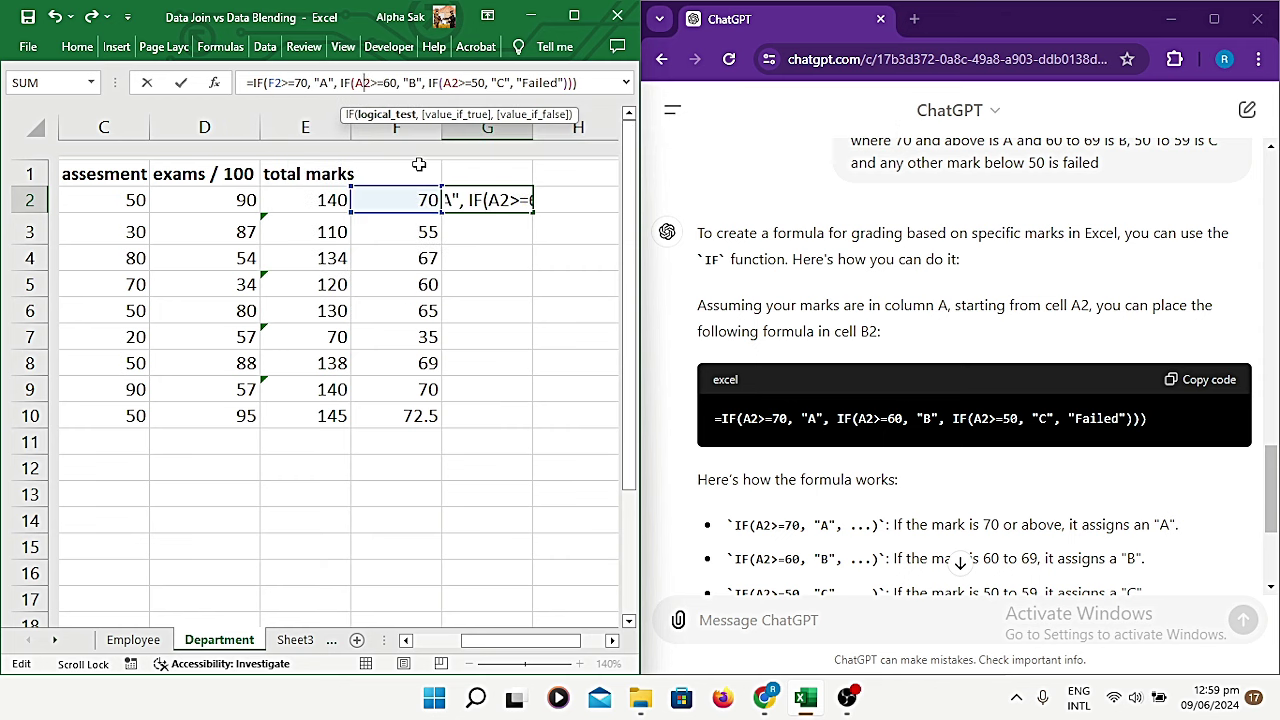
{"action": "key", "text": "BackSpace"}
{"action": "type", "text": "F"}
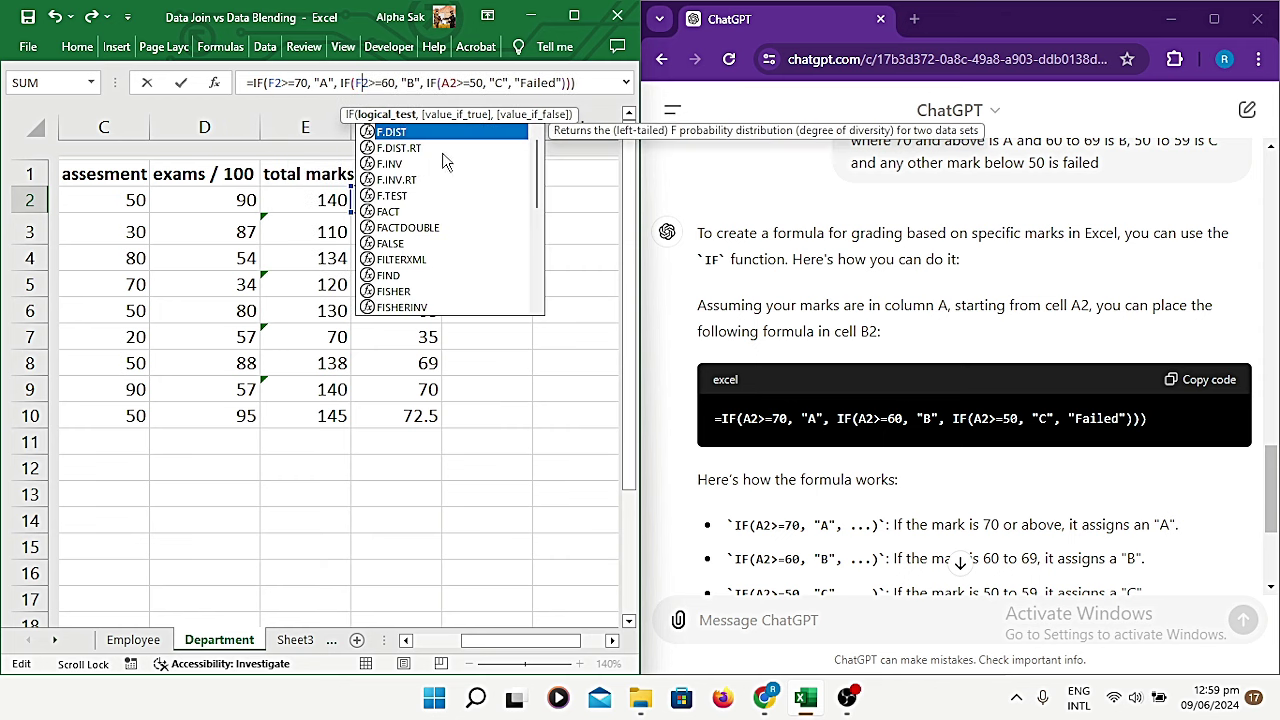
{"action": "left_click", "coordinate": [452, 83]}
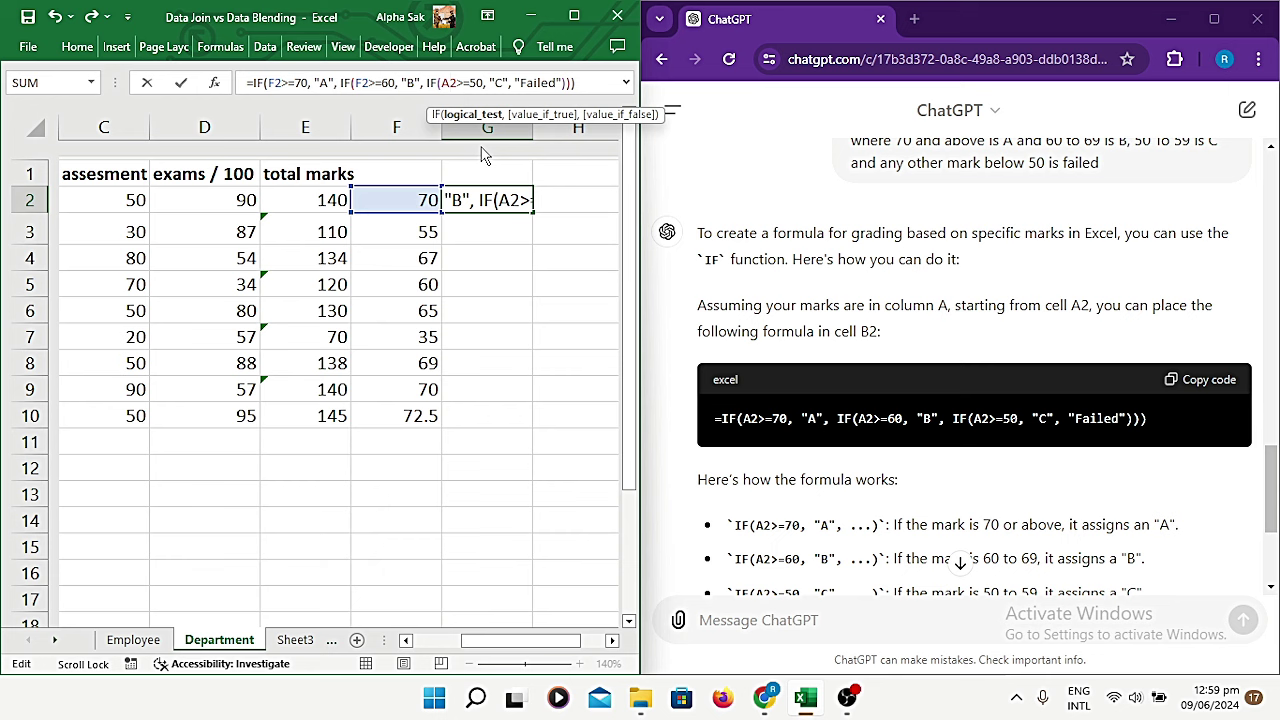
{"action": "key", "text": "BackSpace"}
{"action": "type", "text": "F"}
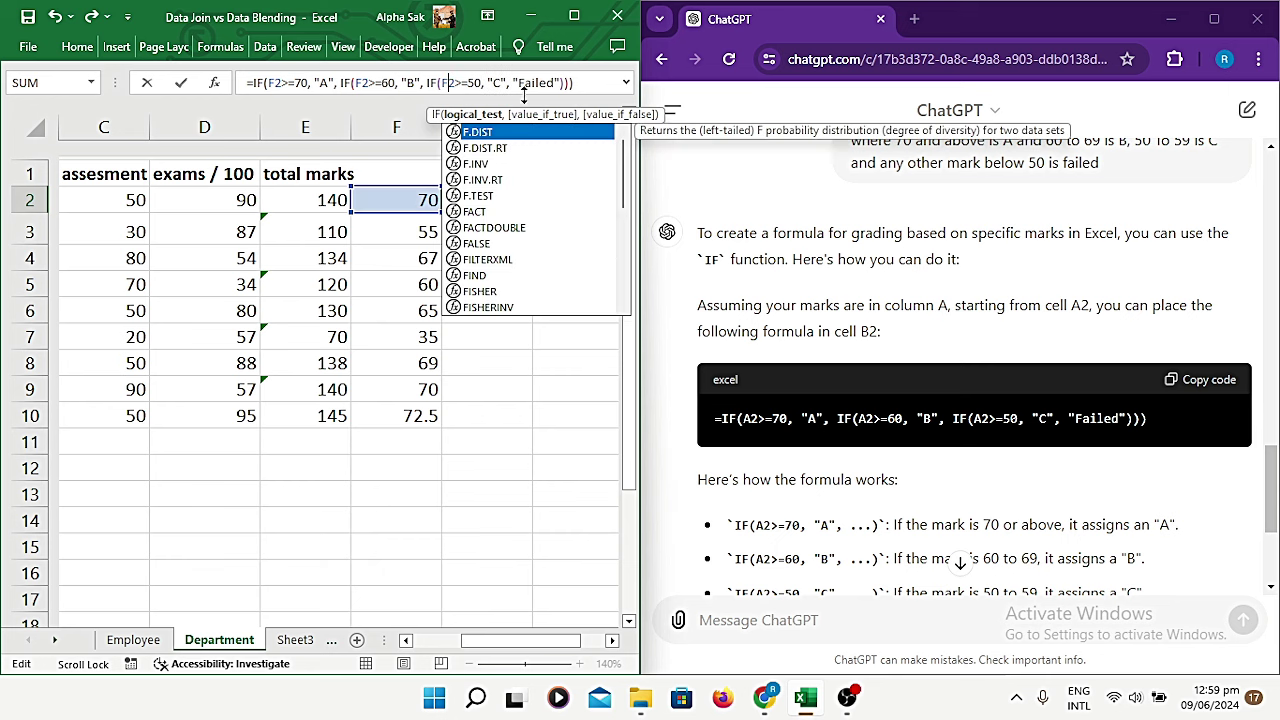
{"action": "left_click", "coordinate": [599, 81]}
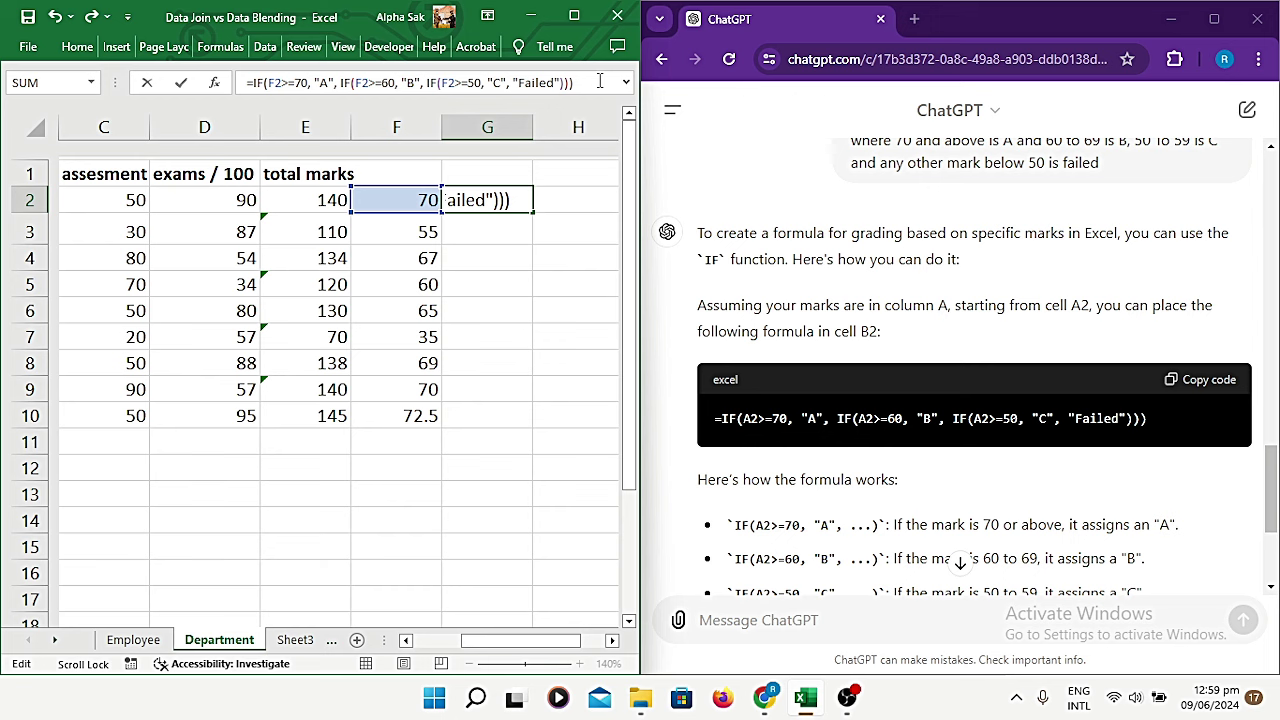
{"action": "key", "text": "Return"}
{"action": "type", "text": "\\"}
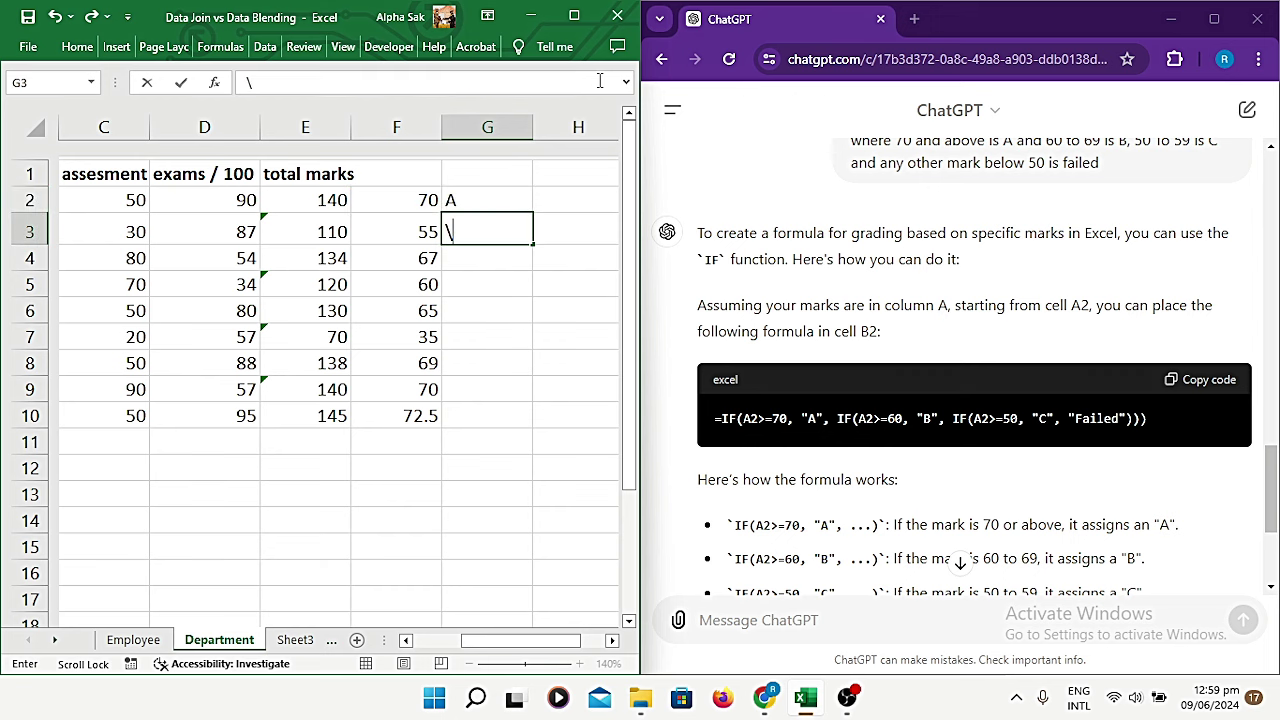
{"action": "key", "text": "Escape"}
Step: Enter the header GRADE in cell G1
{"action": "left_click", "coordinate": [508, 181]}
{"action": "left_click", "coordinate": [502, 197]}
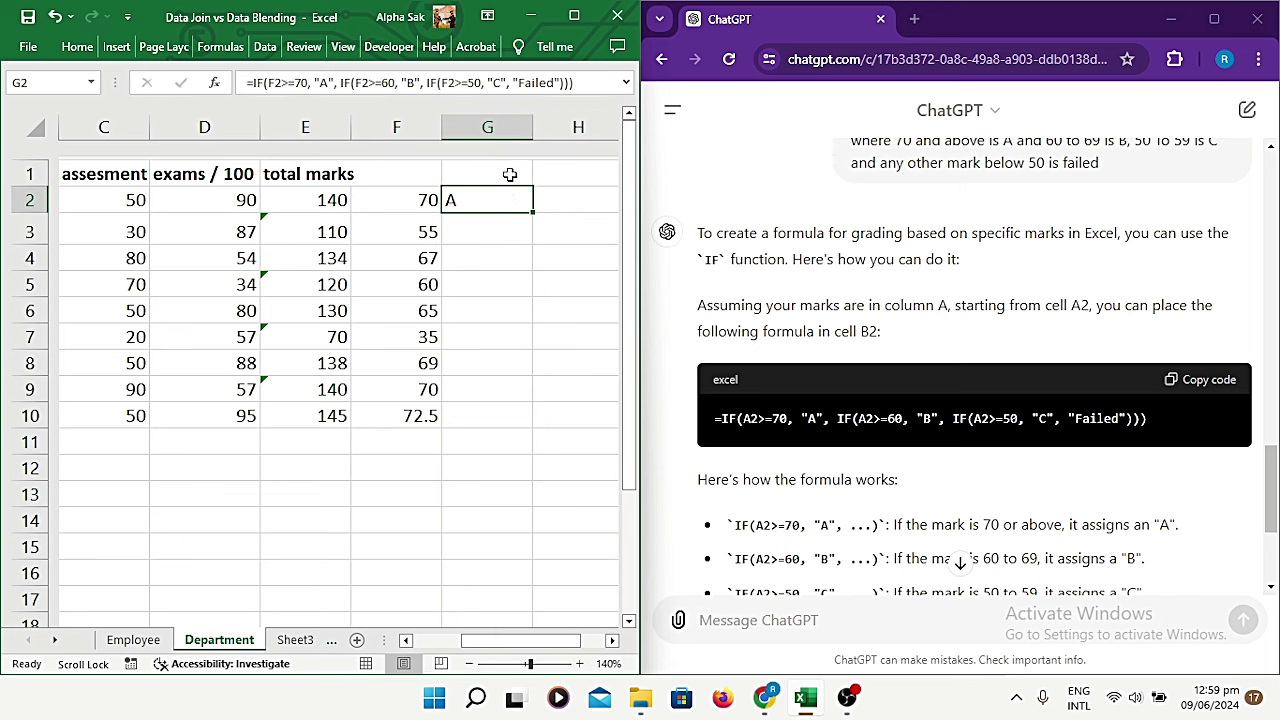
{"action": "left_click", "coordinate": [508, 173]}
{"action": "type", "text": "GR"}
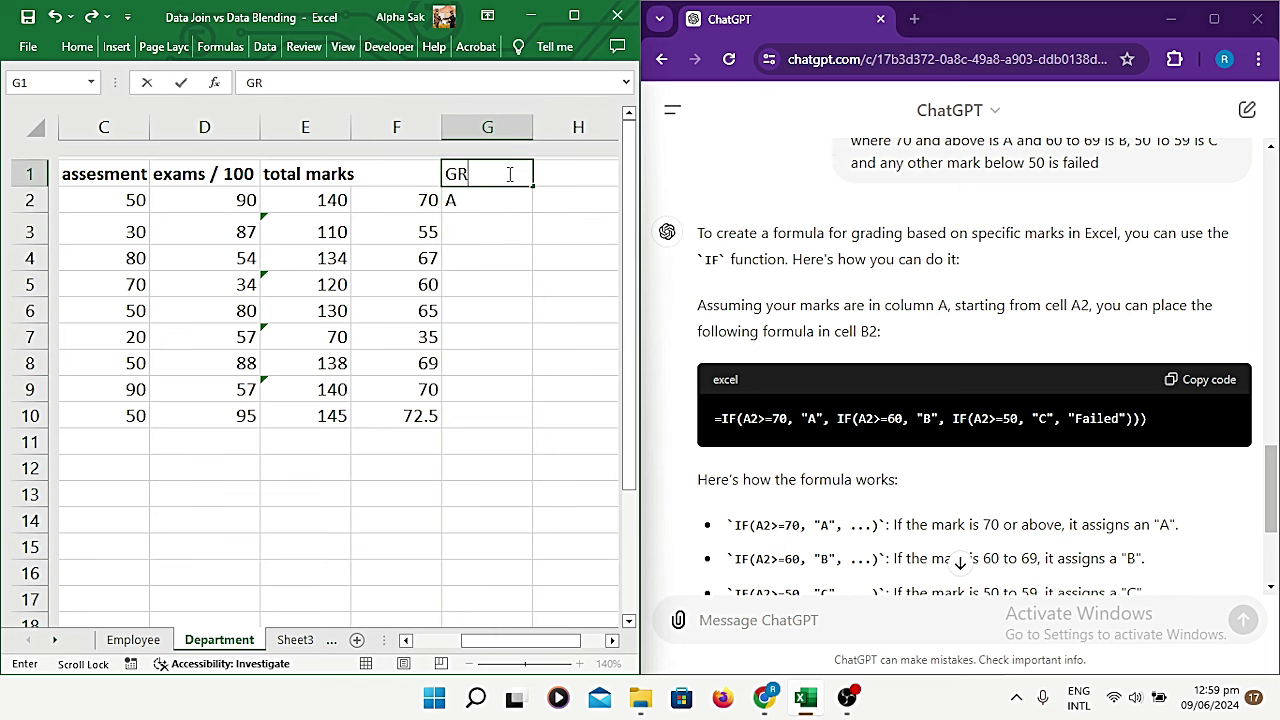
{"action": "type", "text": "ADE"}
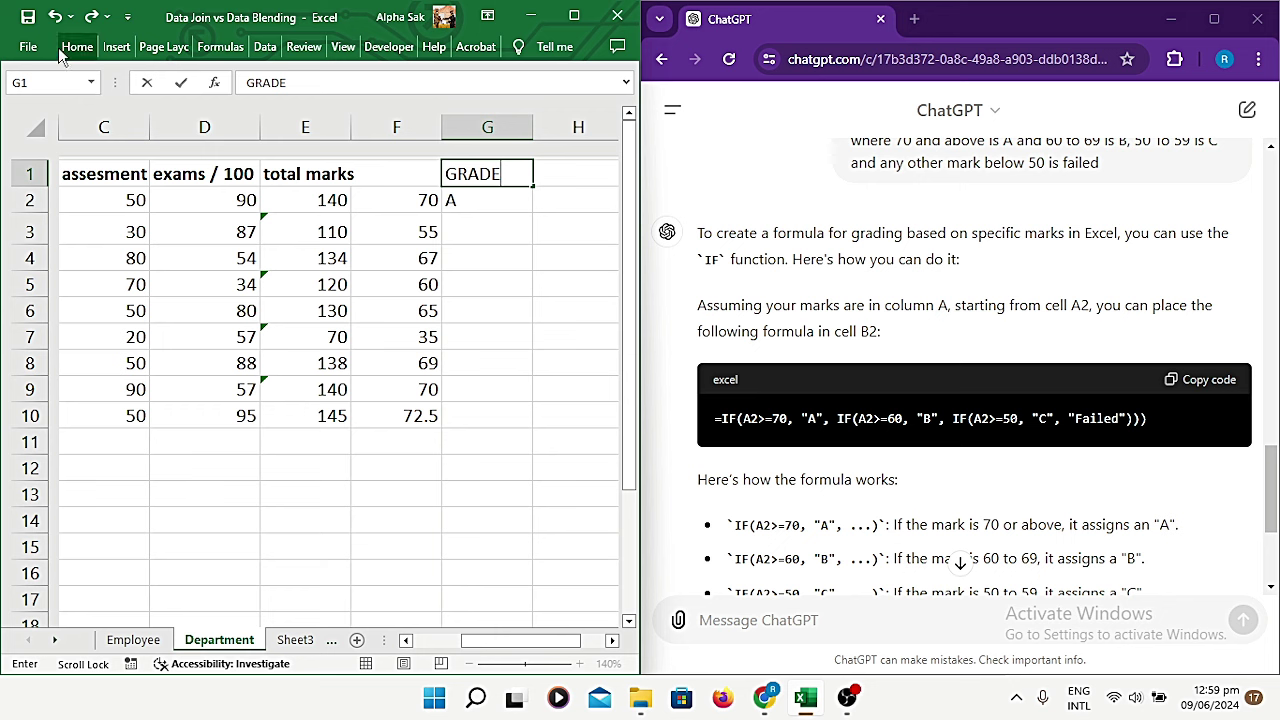
{"action": "left_click", "coordinate": [77, 47]}
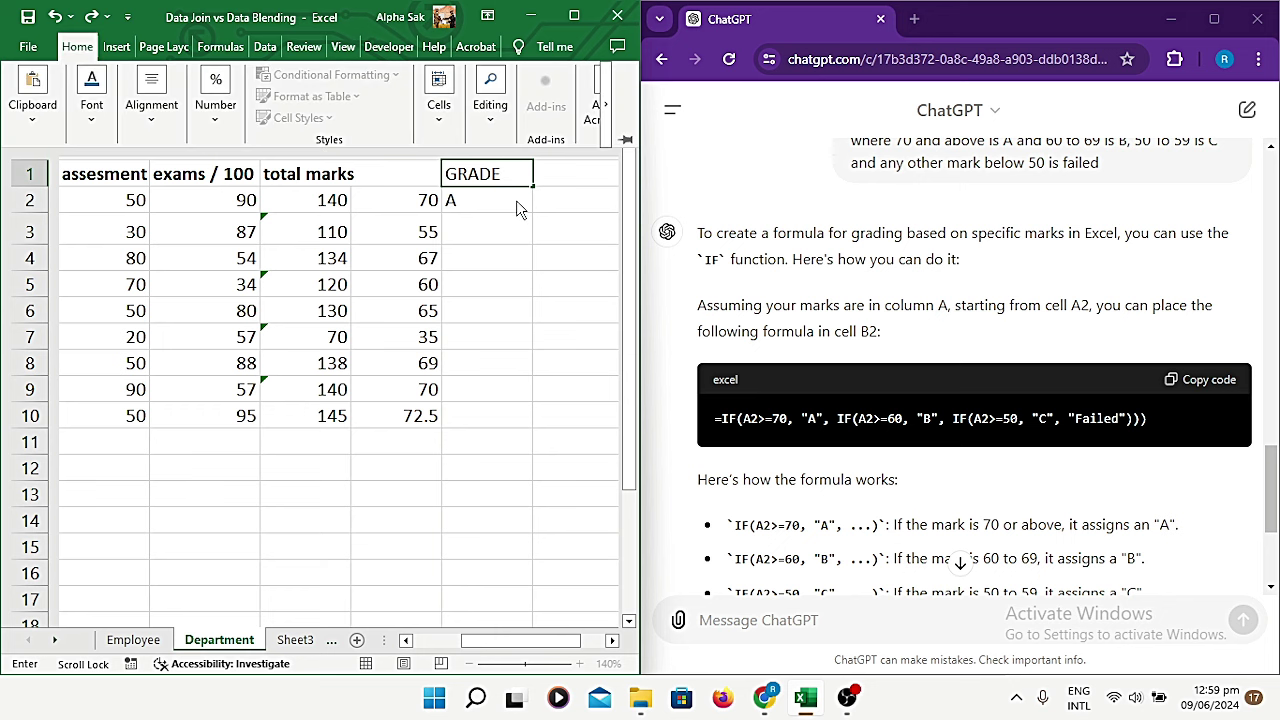
{"action": "left_click", "coordinate": [486, 200]}
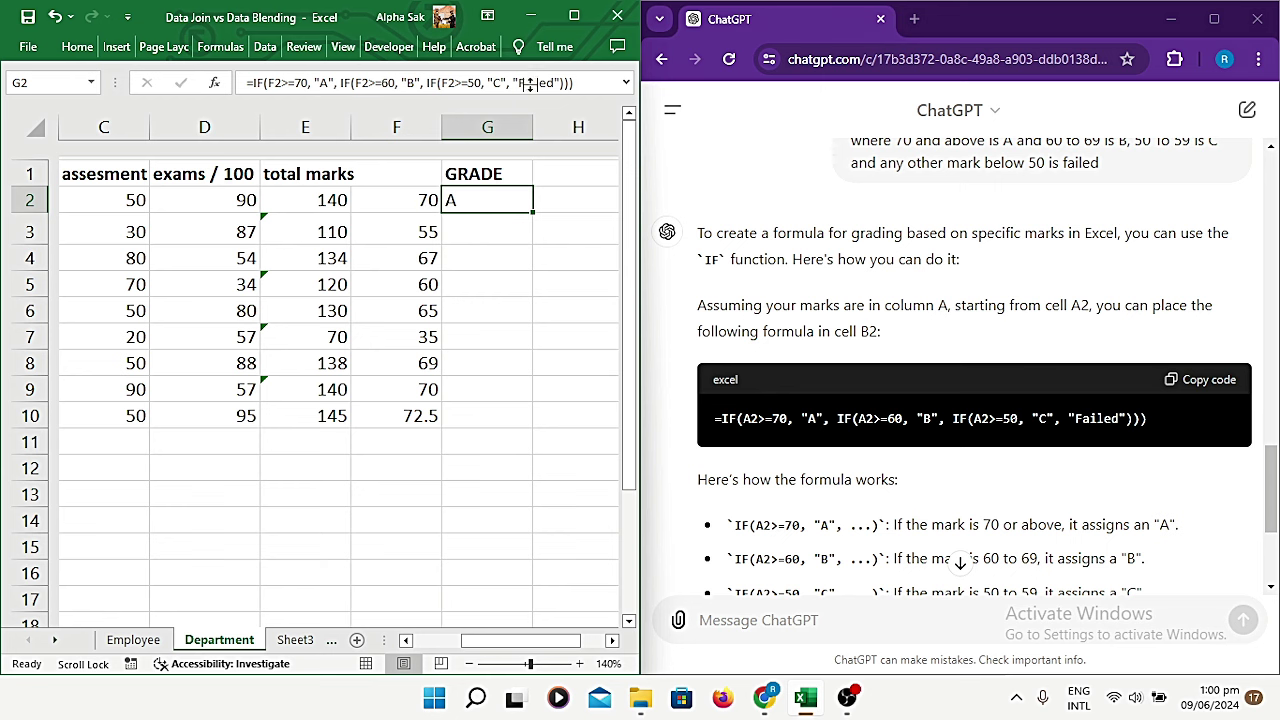
Step: Copy G2's grade formula text and paste it into cell G3
{"action": "left_click", "coordinate": [593, 86]}
{"action": "left_click_drag", "start_coordinate": [593, 86], "coordinate": [243, 77]}
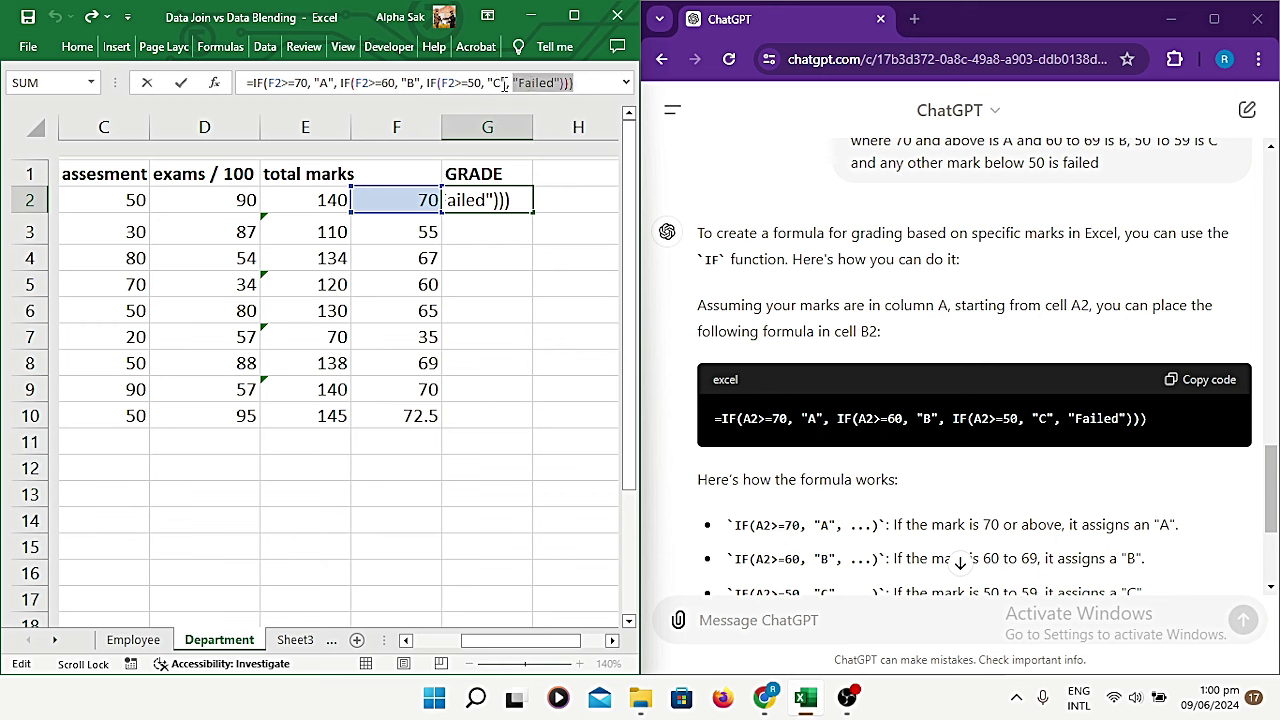
{"action": "right_click", "coordinate": [245, 78]}
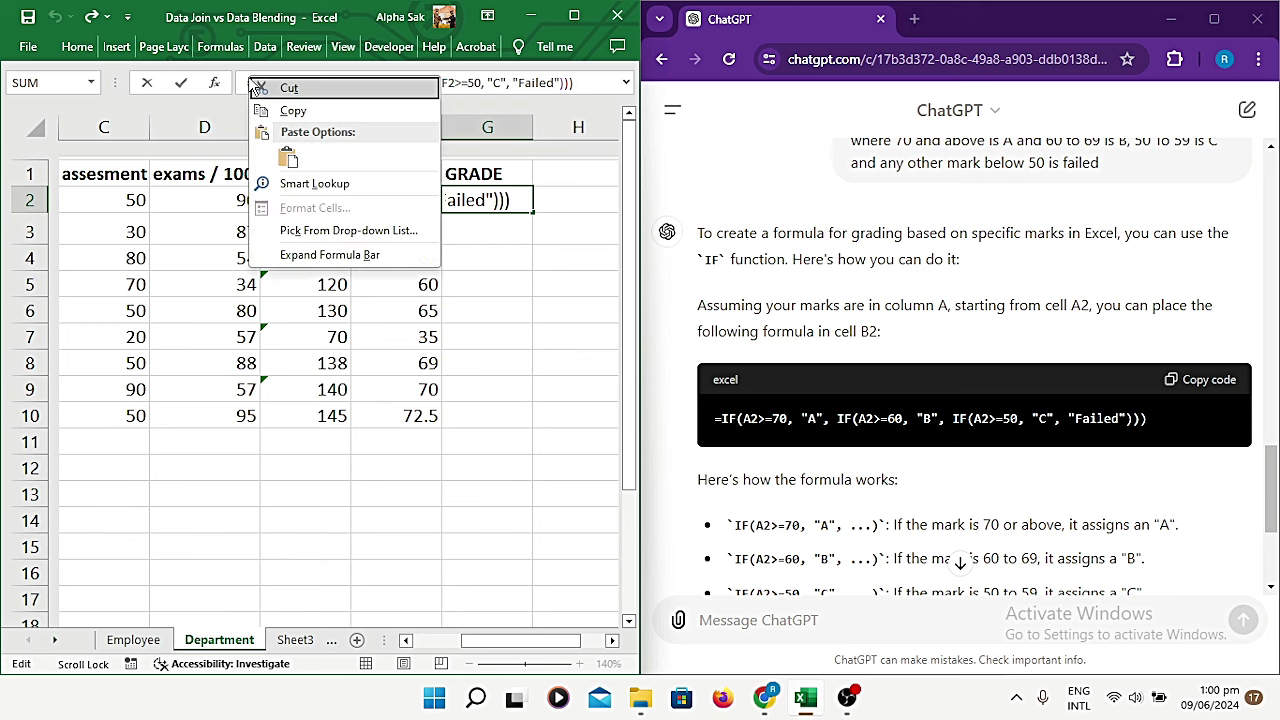
{"action": "left_click", "coordinate": [286, 110]}
{"action": "left_click", "coordinate": [512, 231]}
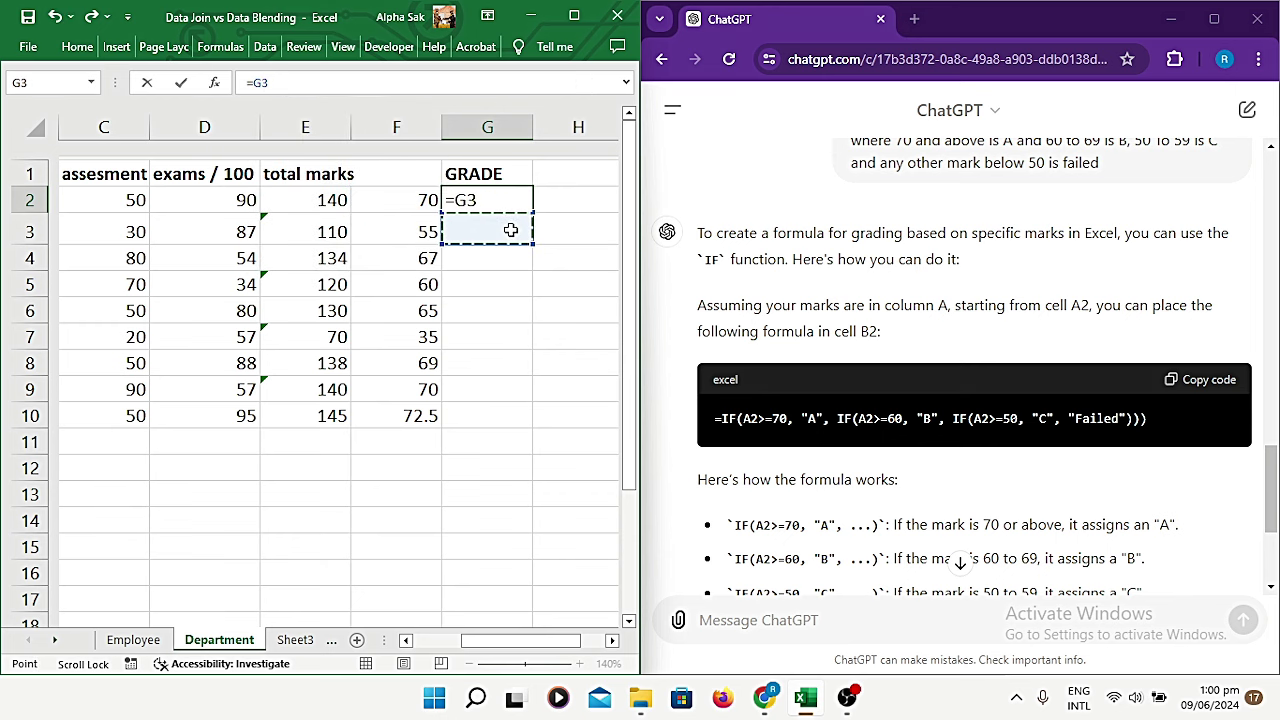
{"action": "key", "text": "Escape"}
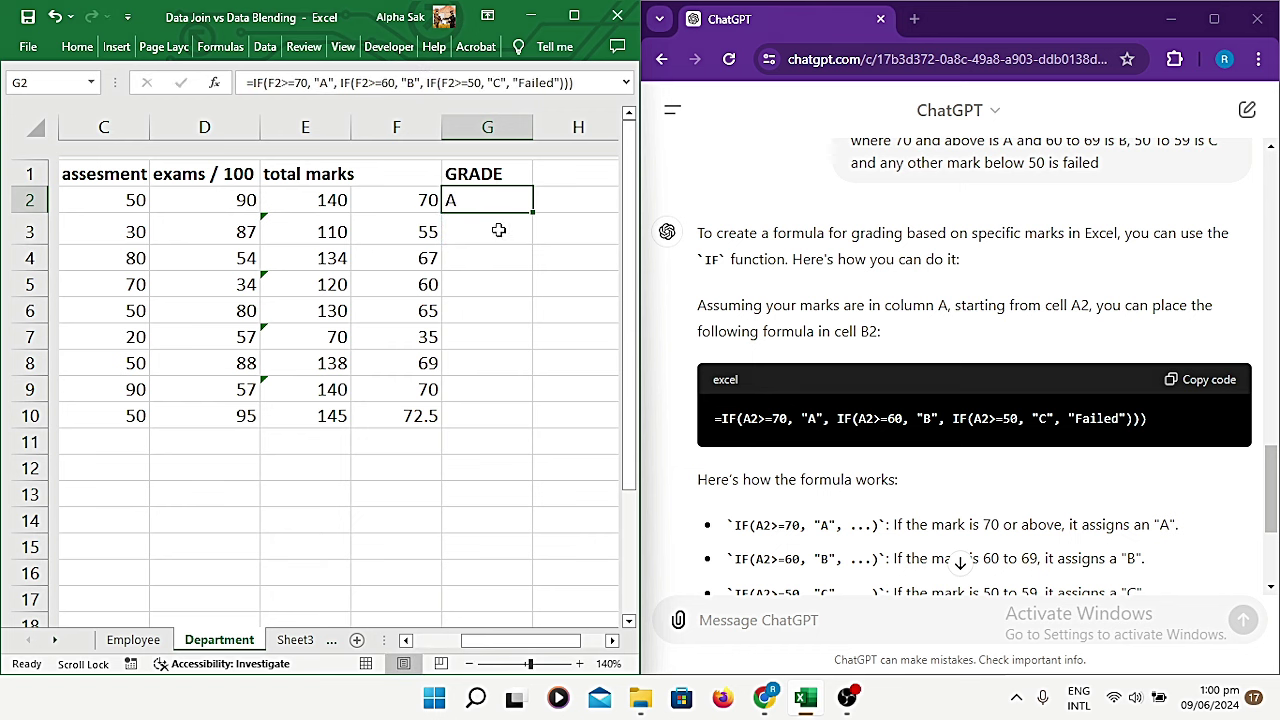
{"action": "left_click", "coordinate": [497, 229]}
{"action": "right_click", "coordinate": [497, 229]}
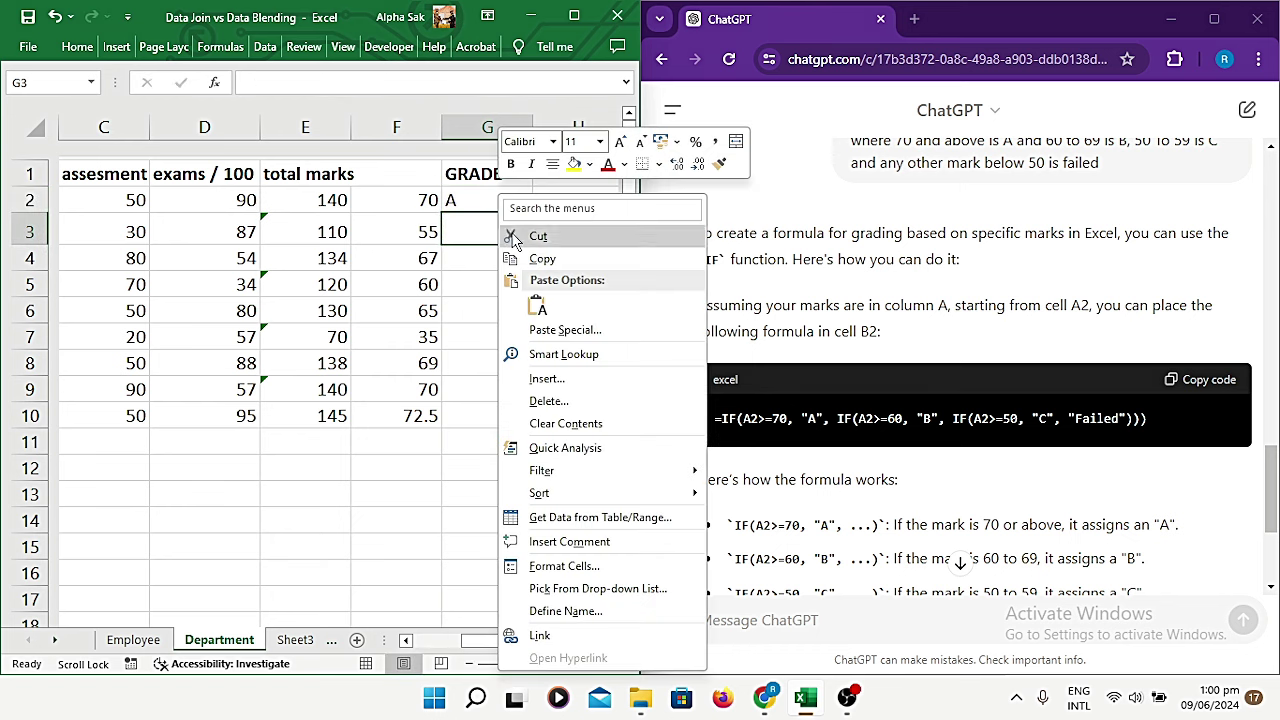
{"action": "left_click", "coordinate": [537, 306]}
Step: Point all three conditions in G3's formula at F3, so it shows grade C
{"action": "left_click", "coordinate": [356, 83]}
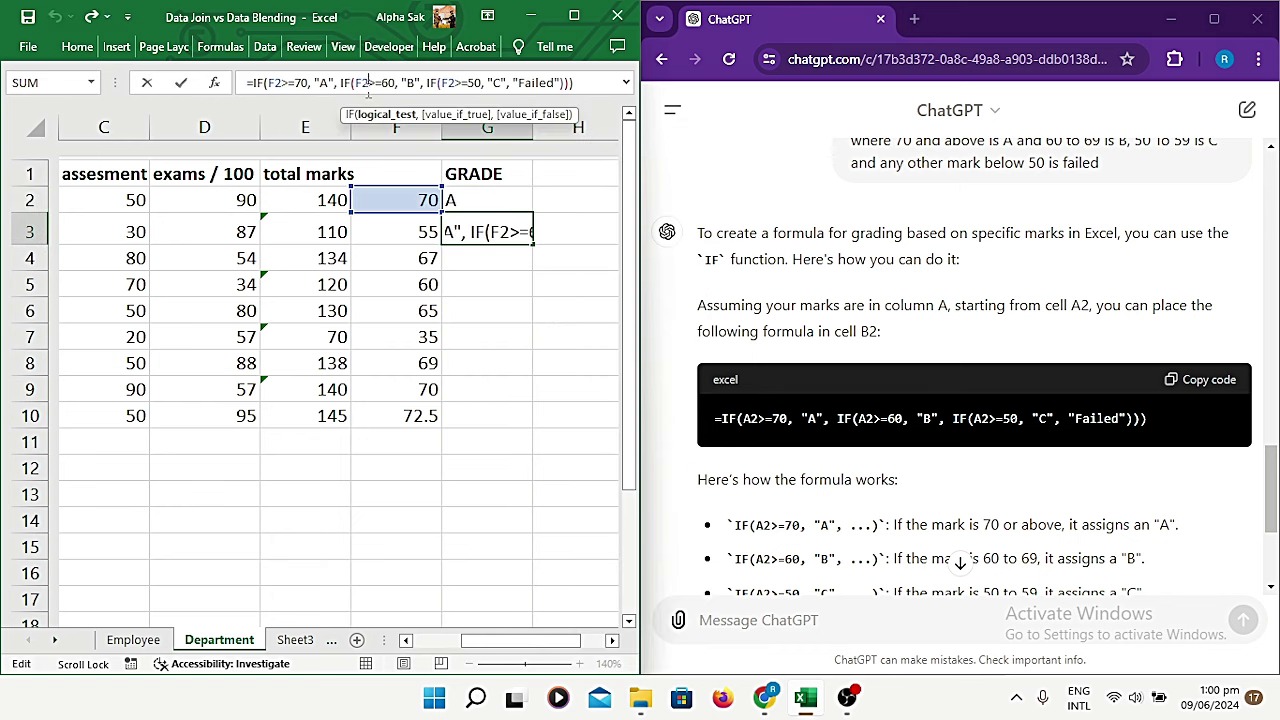
{"action": "left_click", "coordinate": [397, 230]}
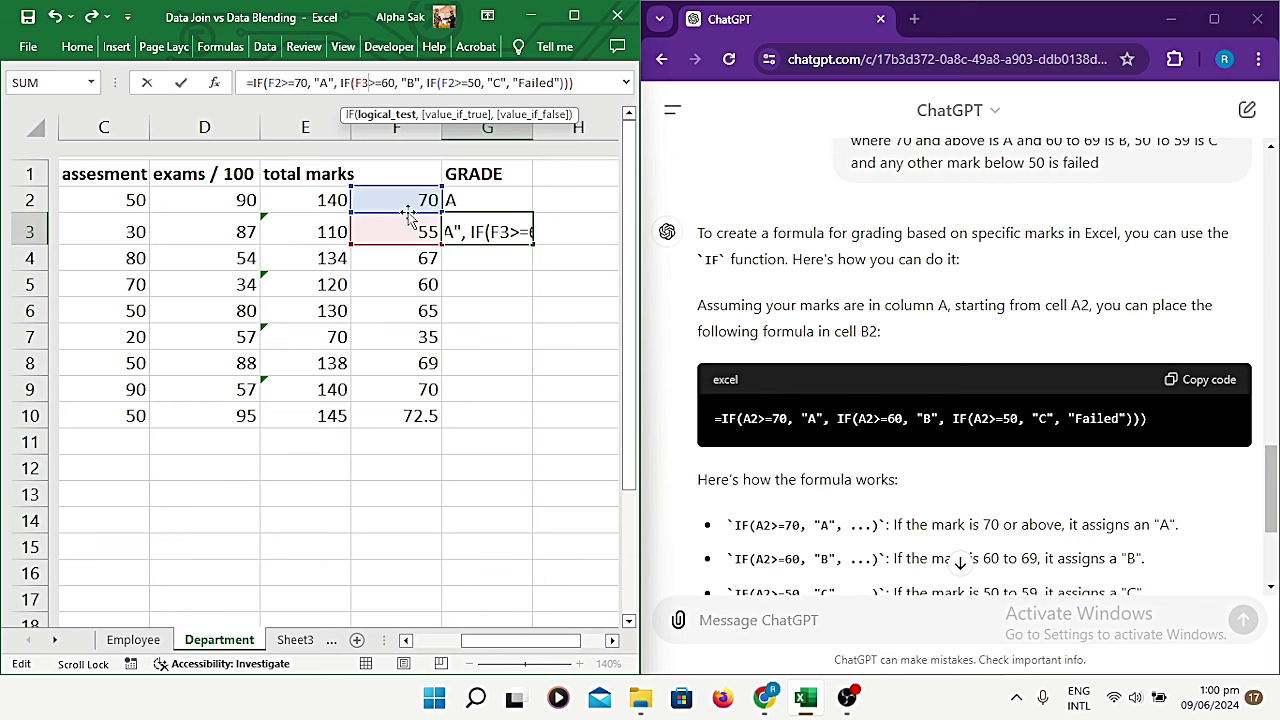
{"action": "left_click", "coordinate": [457, 83]}
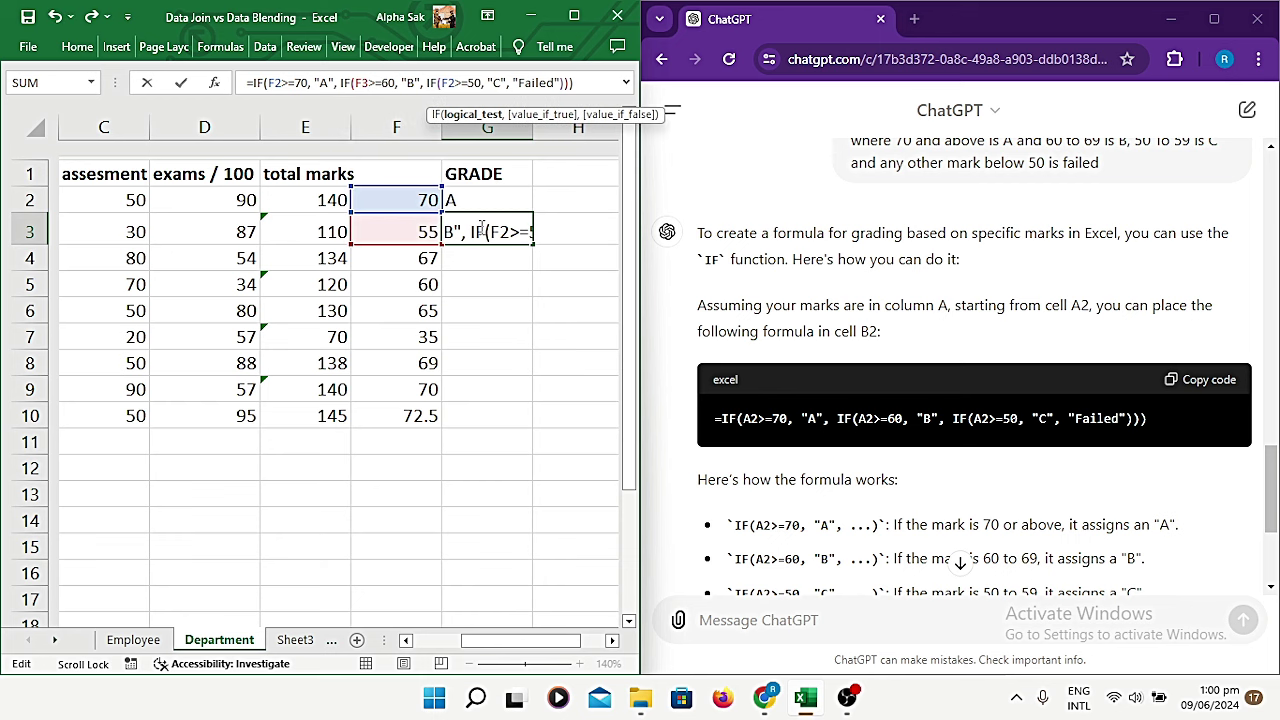
{"action": "key", "text": "BackSpace"}
{"action": "key", "text": "BackSpace"}
{"action": "type", "text": "F3"}
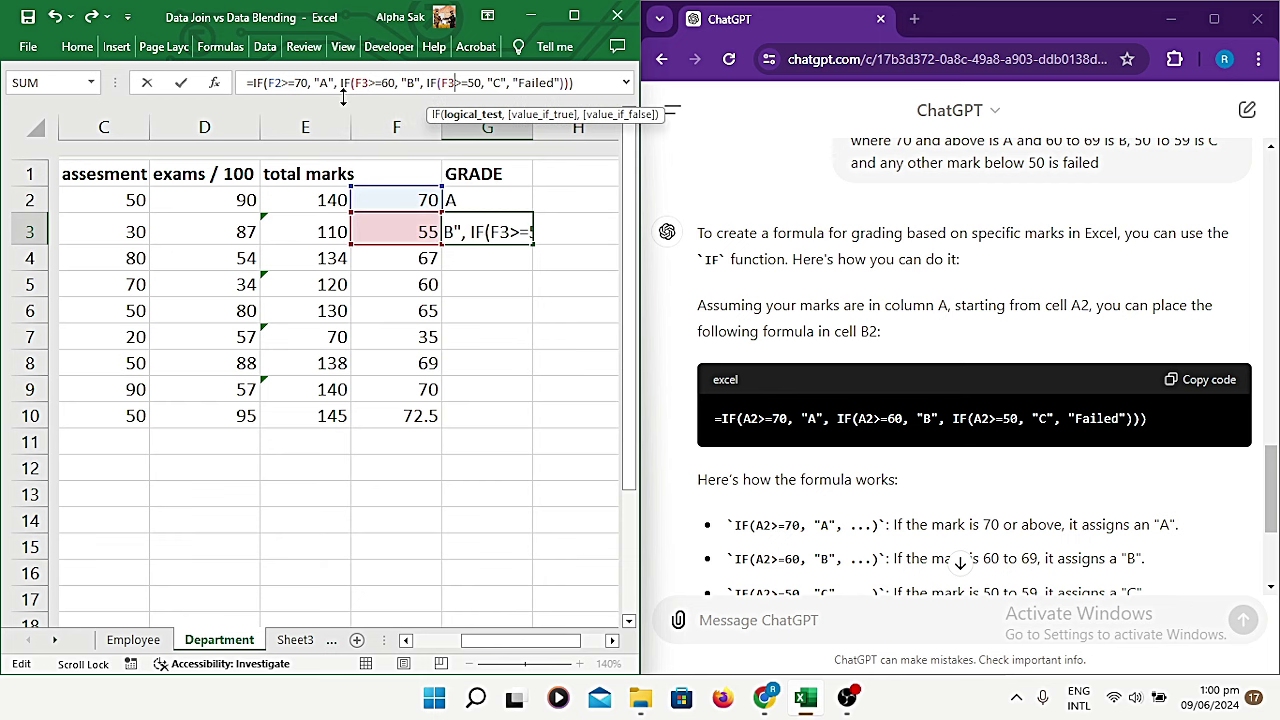
{"action": "left_click", "coordinate": [283, 83]}
{"action": "key", "text": "BackSpace"}
{"action": "key", "text": "BackSpace"}
{"action": "type", "text": "F"}
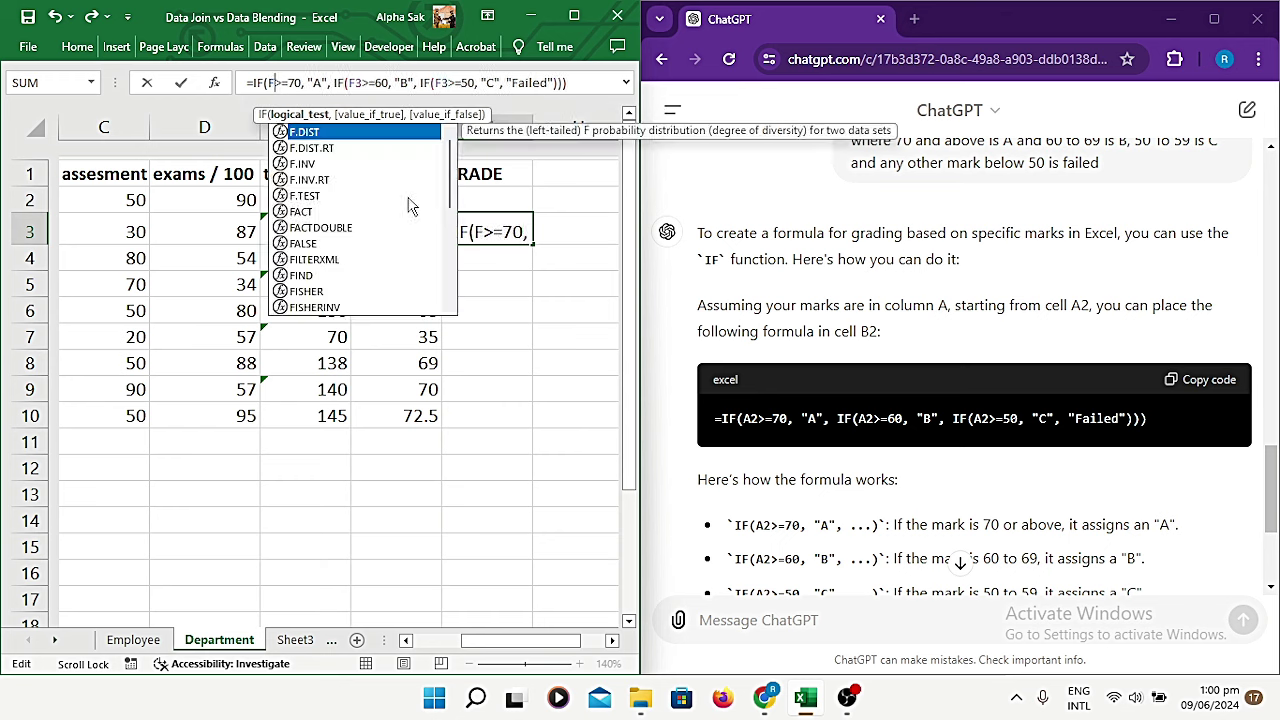
{"action": "type", "text": "3"}
{"action": "key", "text": "Return"}
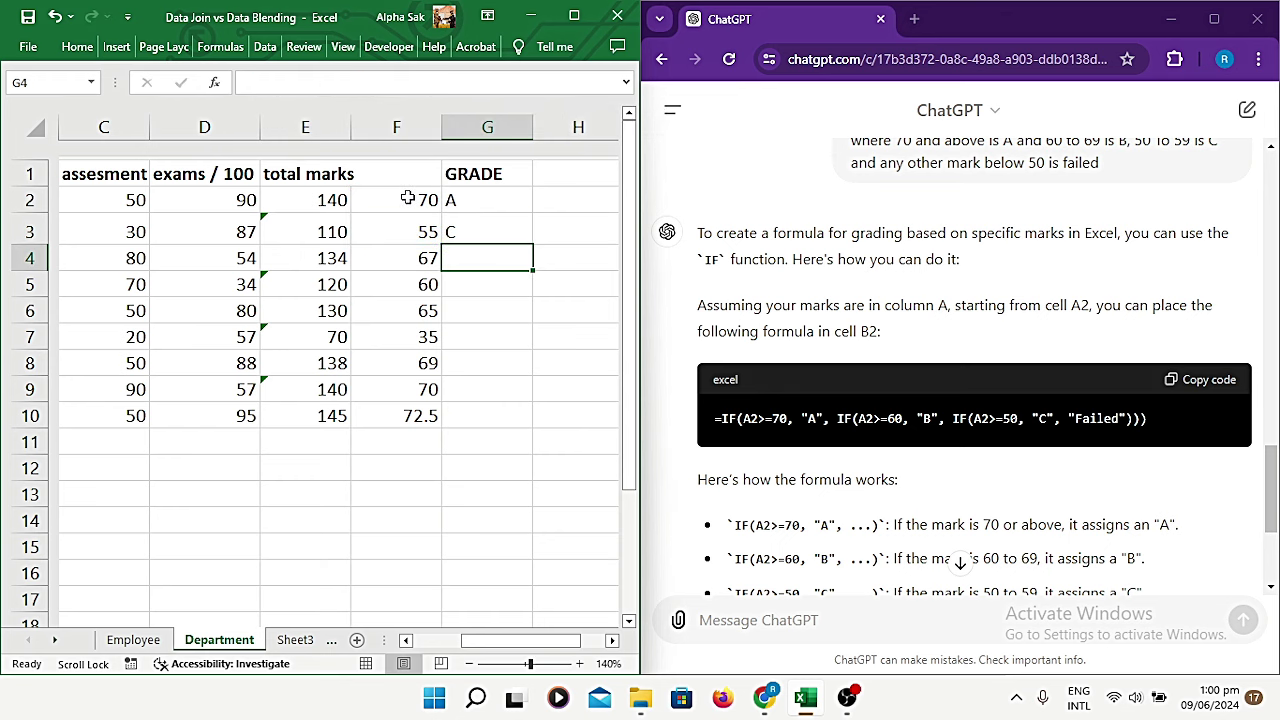
{"action": "left_click", "coordinate": [494, 201]}
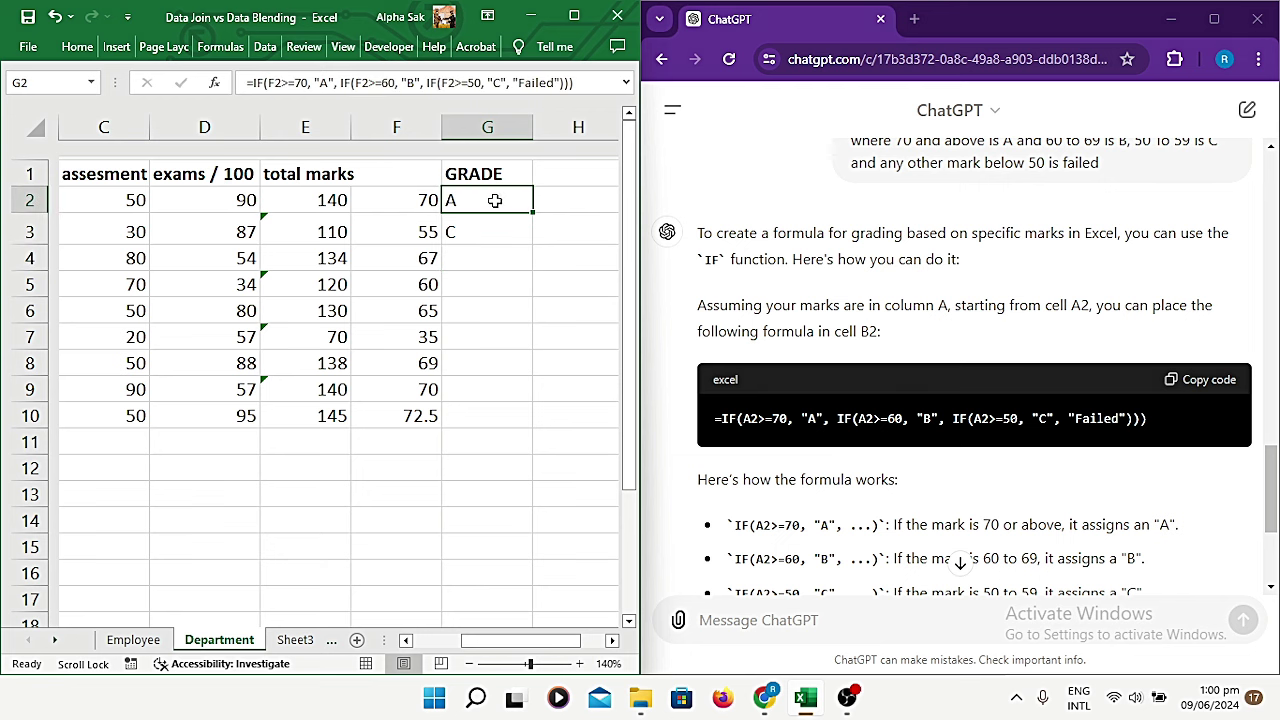
Step: Fill G2:G3 down to G10, giving the remaining students grades B, B, B, Failed, B, A, A
{"action": "left_click_drag", "start_coordinate": [494, 201], "coordinate": [515, 428]}
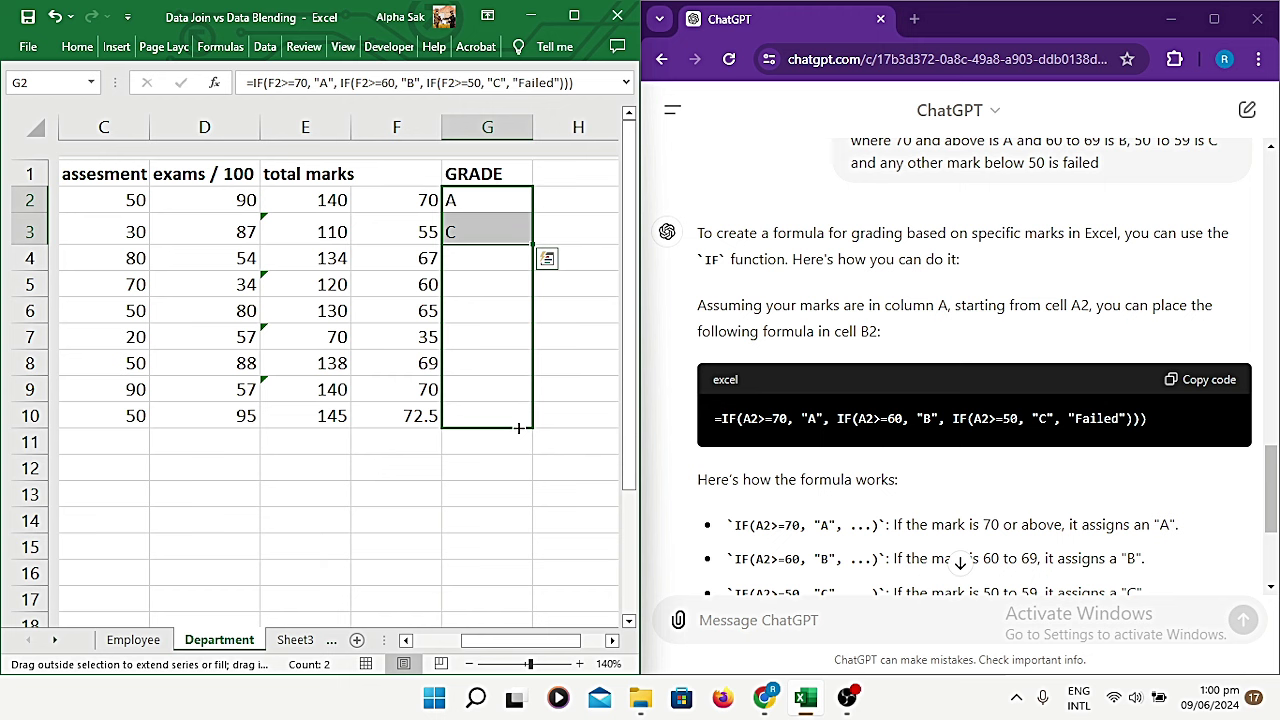
{"action": "left_click_drag", "start_coordinate": [518, 428], "coordinate": [520, 430]}
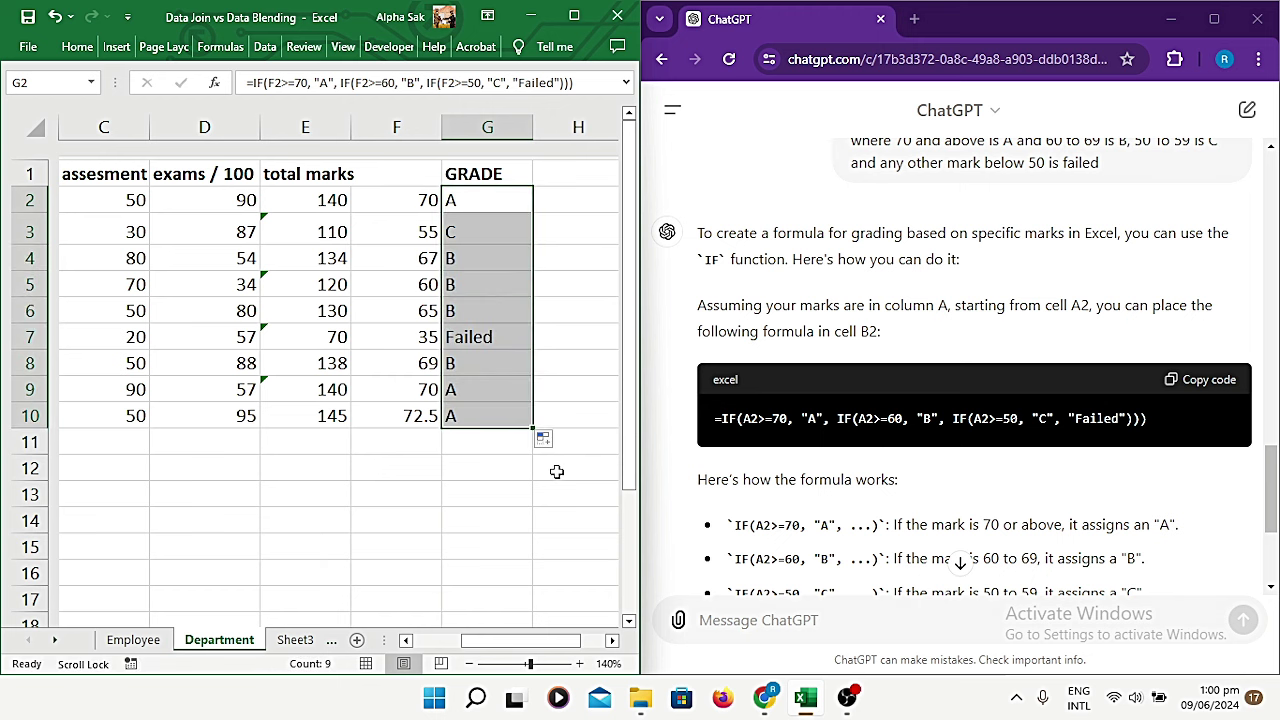